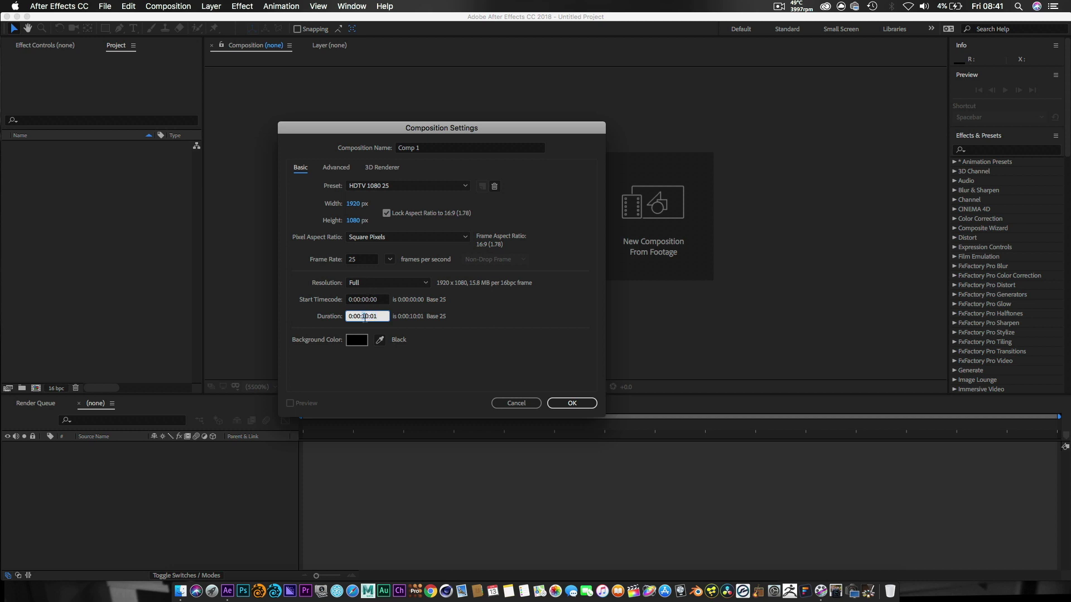
# Create Comp 1 with the HDTV 1080 25 preset and a duration of 0:00:40:01, and turn off its transparency grid.
pyautogui.press('Return')
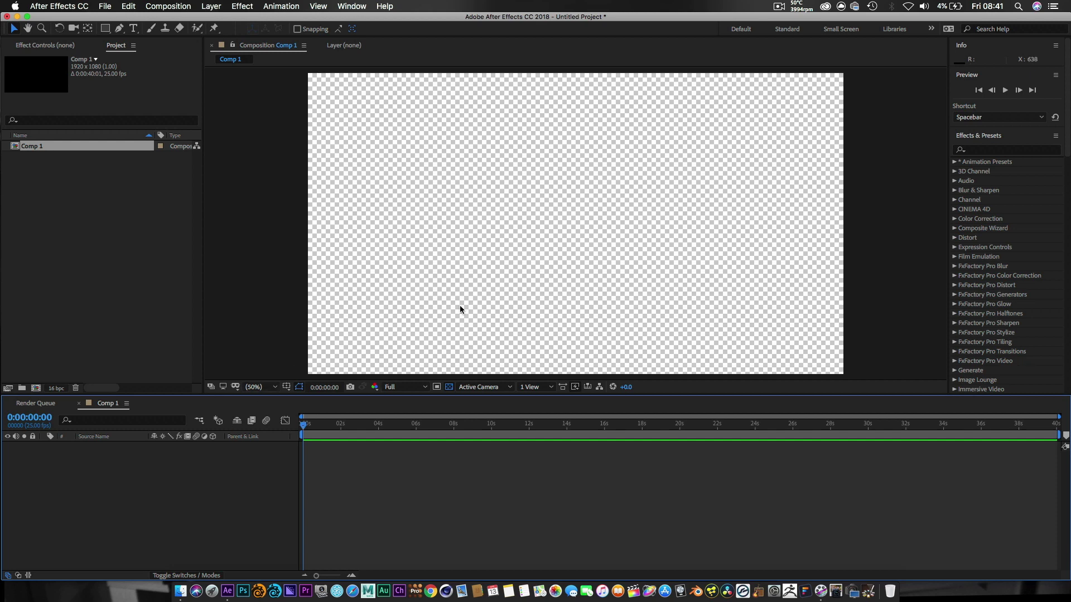
pyautogui.click(450, 387)
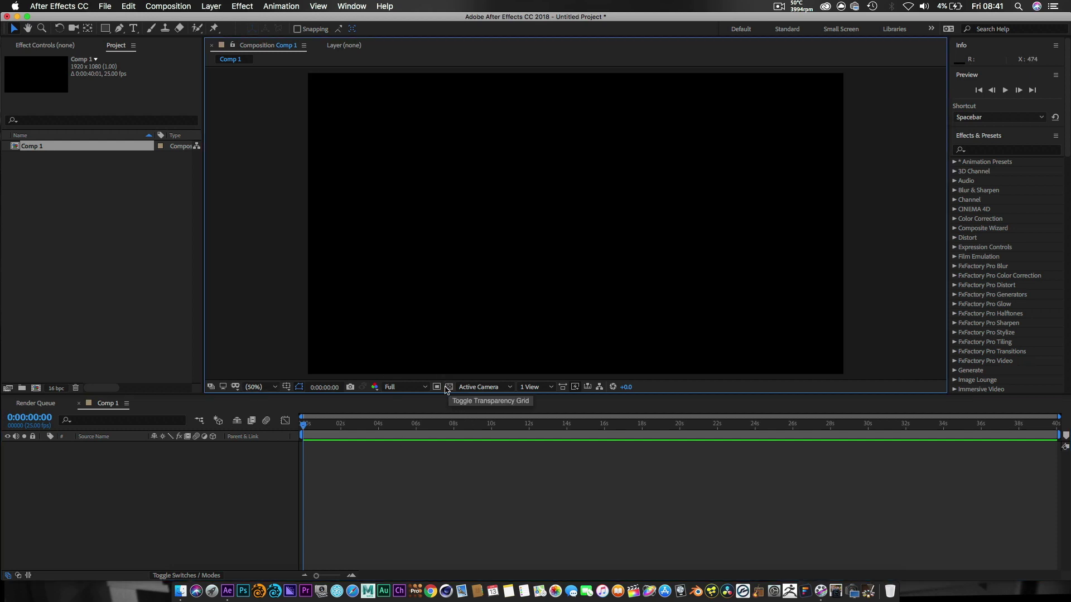
# Start a file import and examine the Animations and Assets folders inside the Desktop's Cartoon Assets Film it Vfx Studios folder.
pyautogui.click(106, 6)
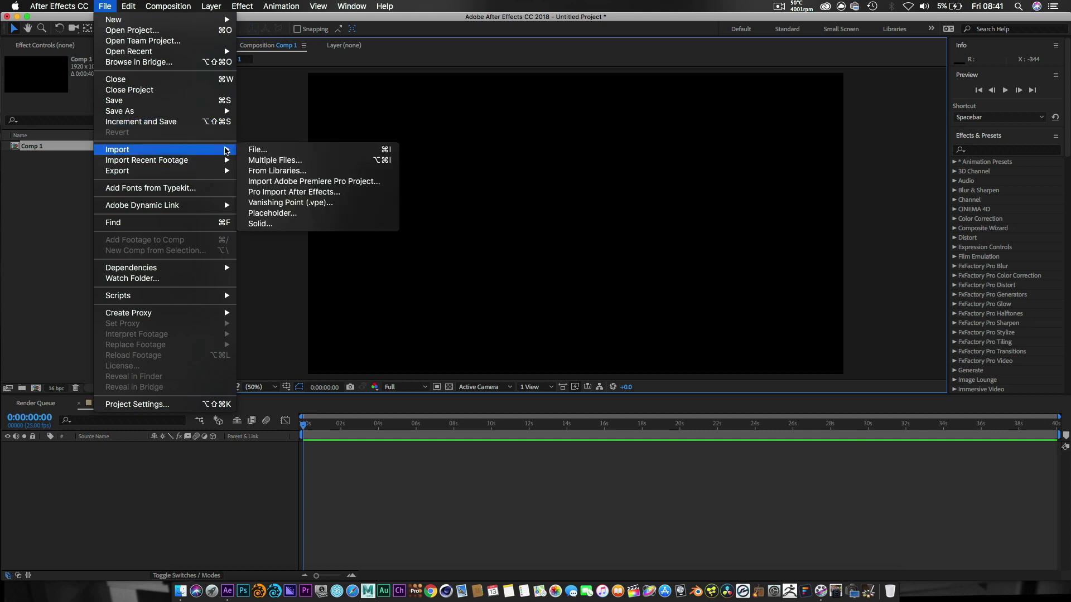
pyautogui.click(255, 151)
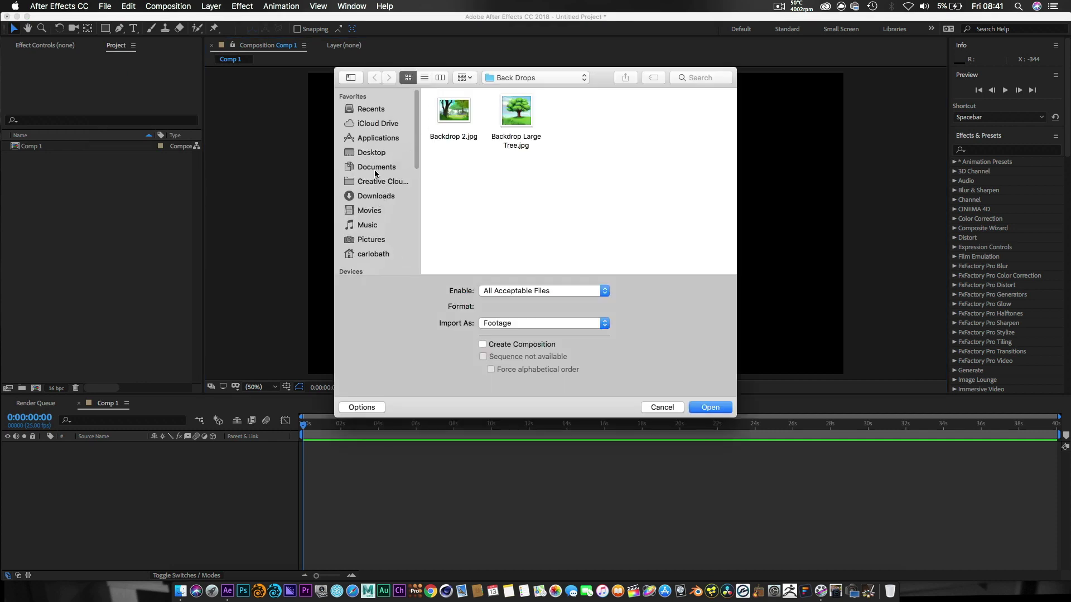
pyautogui.click(384, 156)
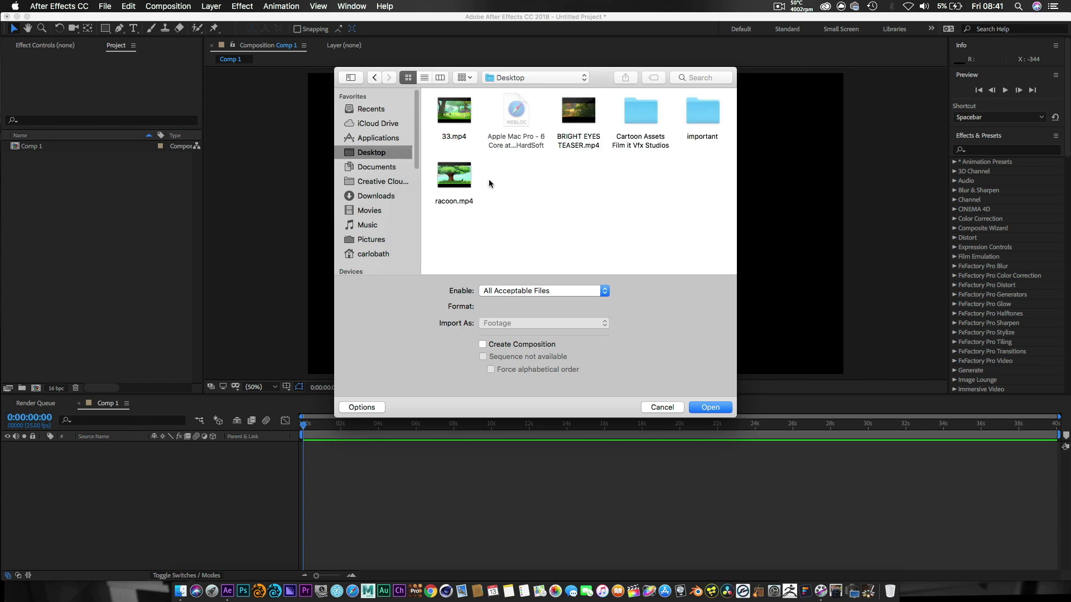
pyautogui.doubleClick(629, 109)
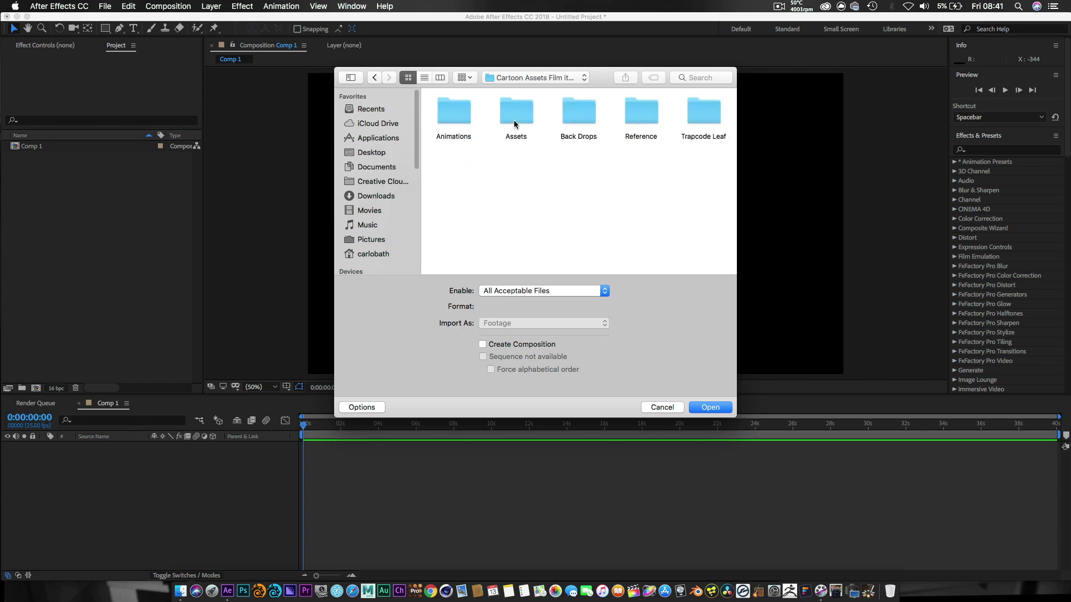
pyautogui.doubleClick(445, 111)
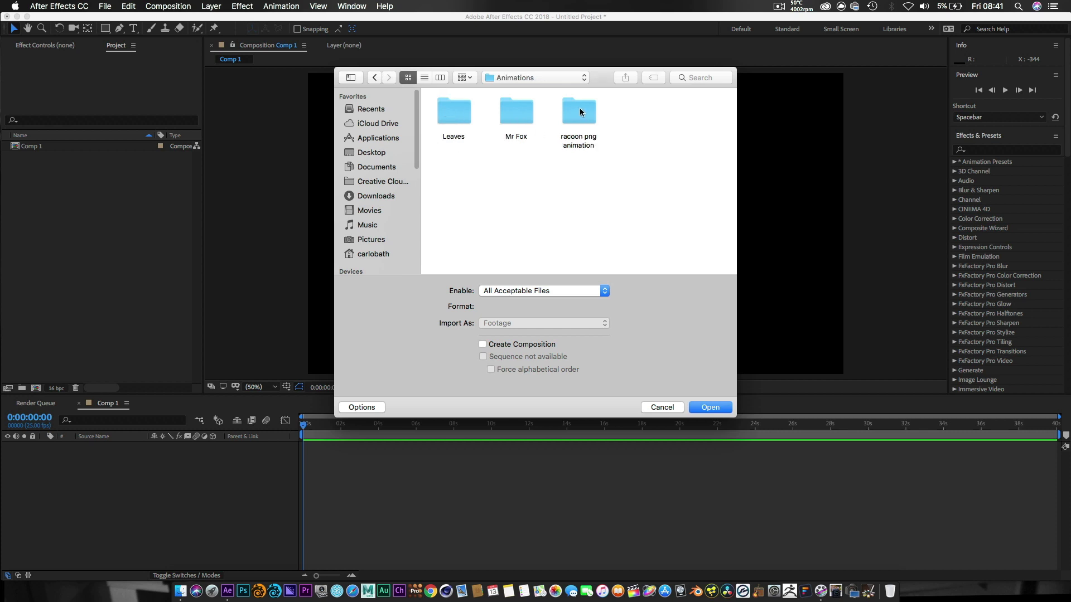
pyautogui.click(375, 79)
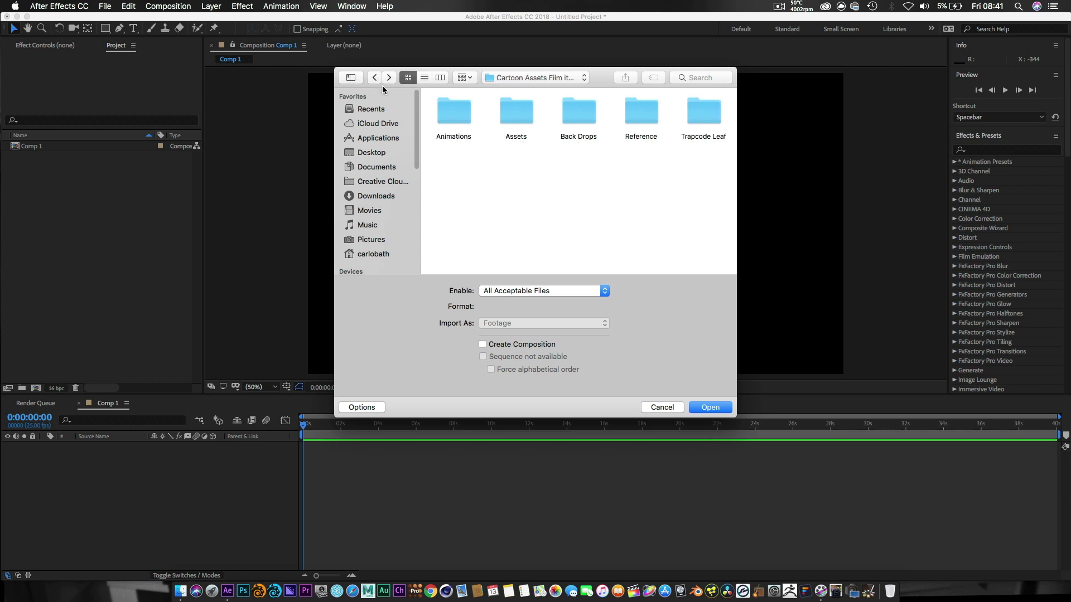
pyautogui.doubleClick(460, 117)
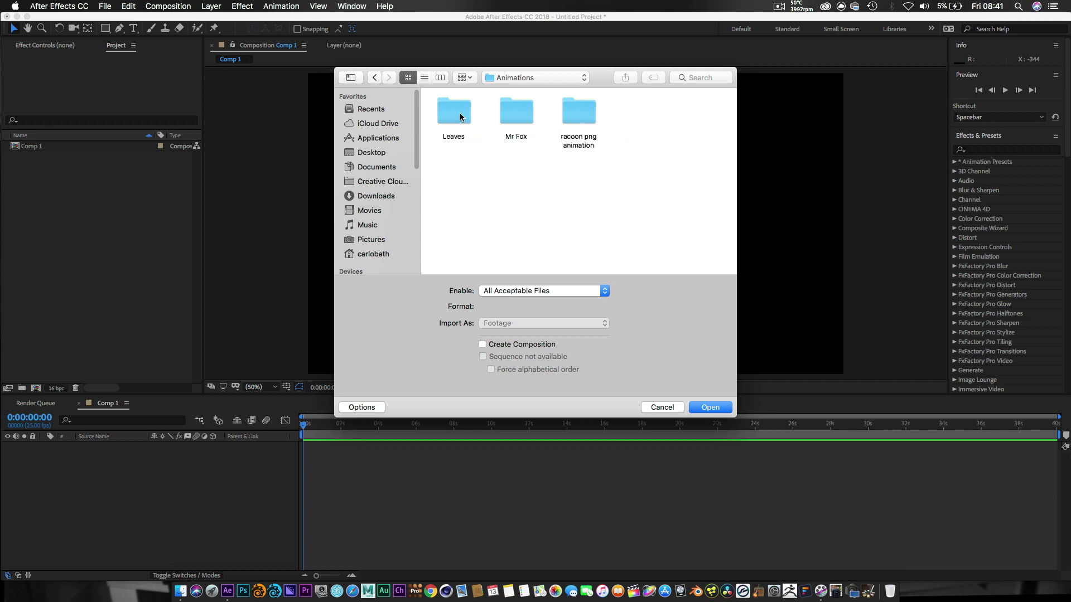
pyautogui.click(375, 79)
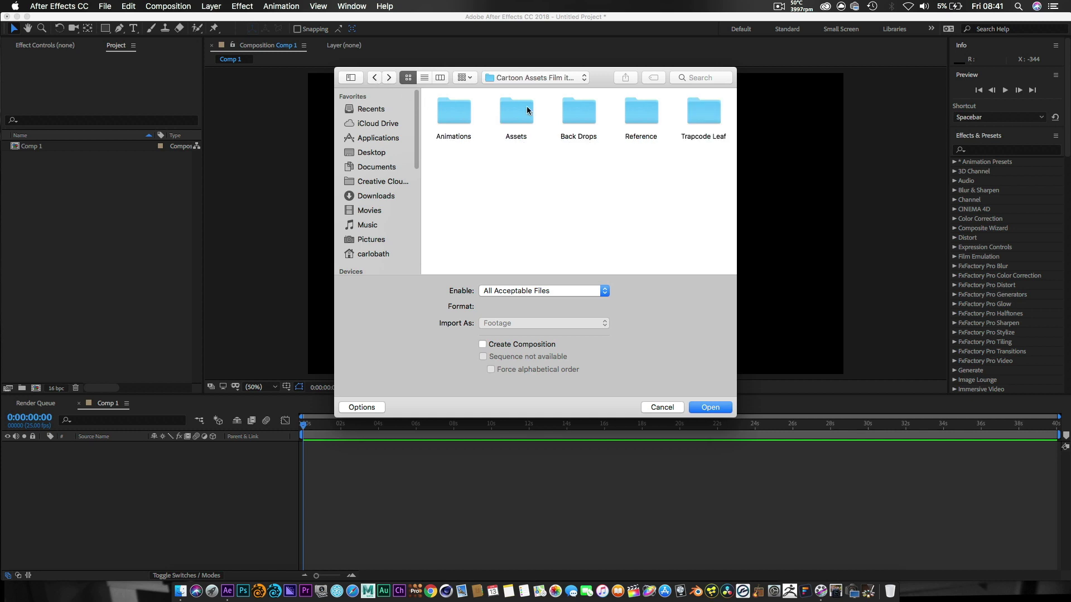
pyautogui.click(526, 107)
pyautogui.doubleClick(527, 109)
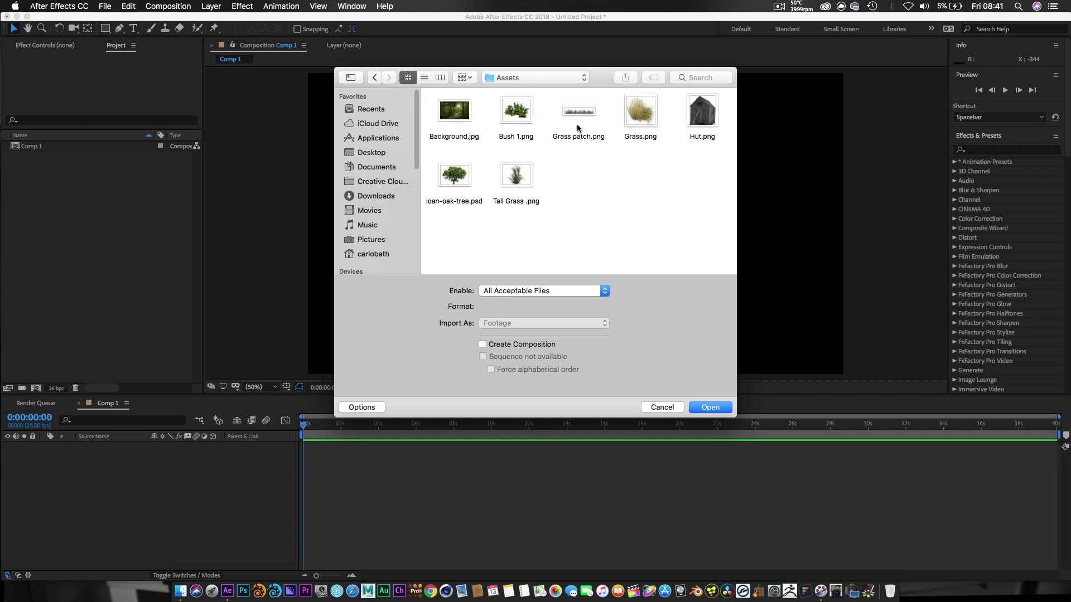
pyautogui.click(375, 78)
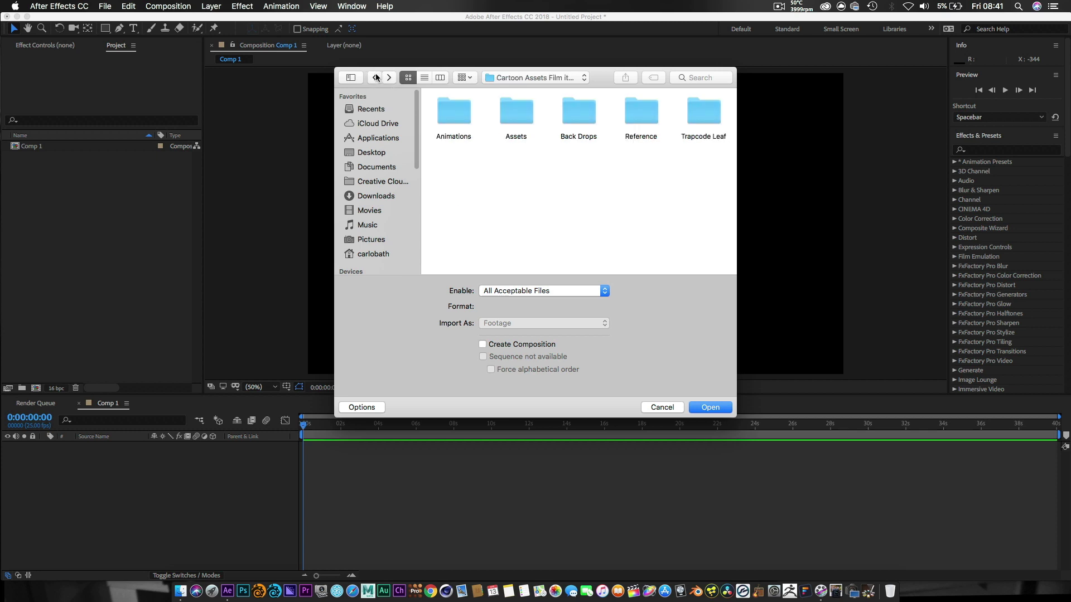
pyautogui.doubleClick(644, 108)
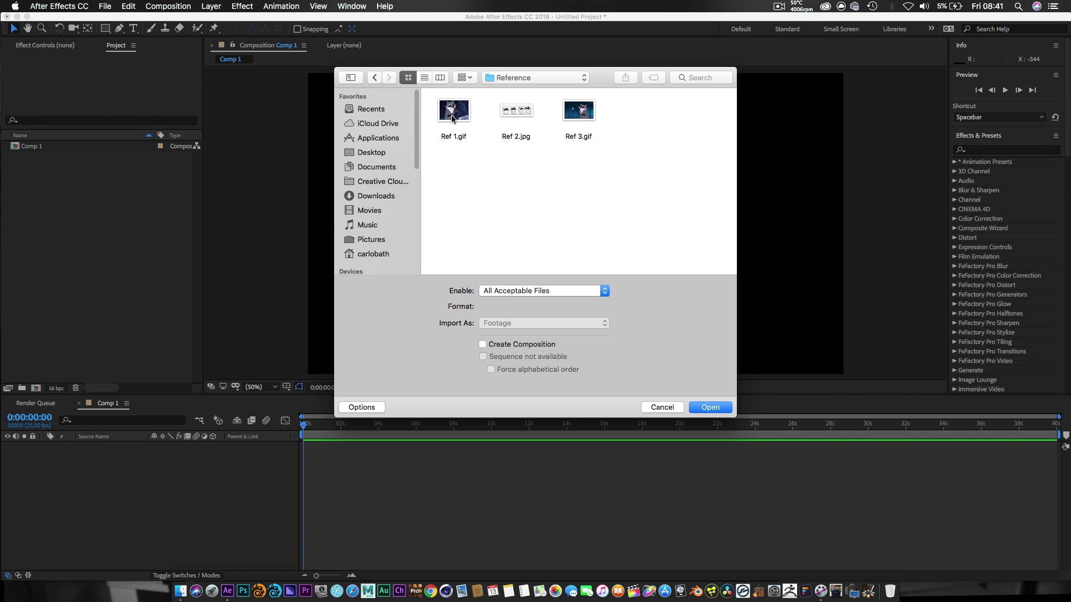
pyautogui.click(452, 118)
pyautogui.doubleClick(451, 115)
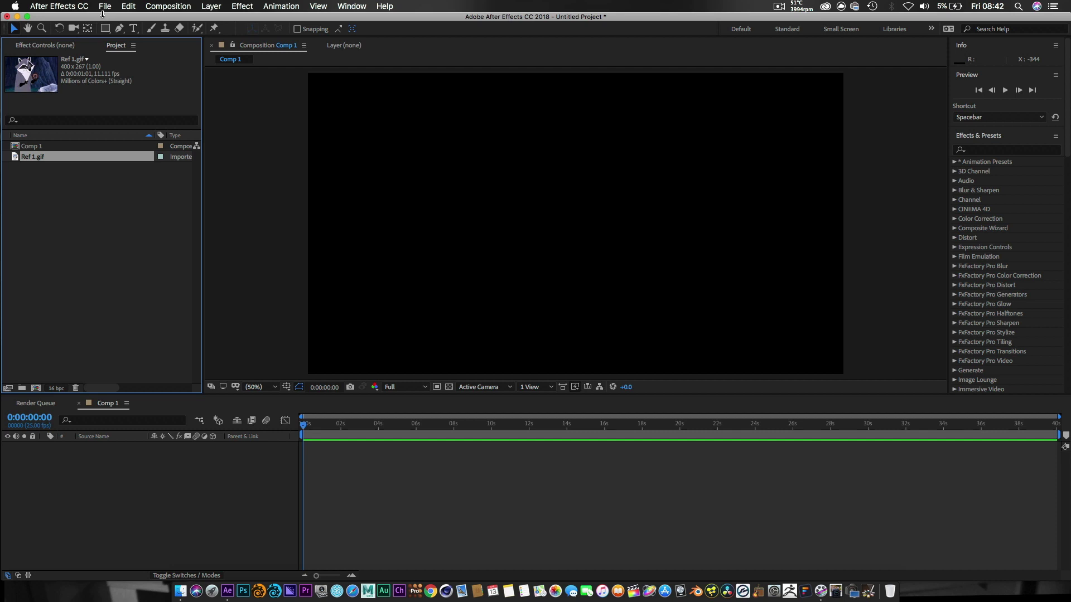
pyautogui.press('Delete')
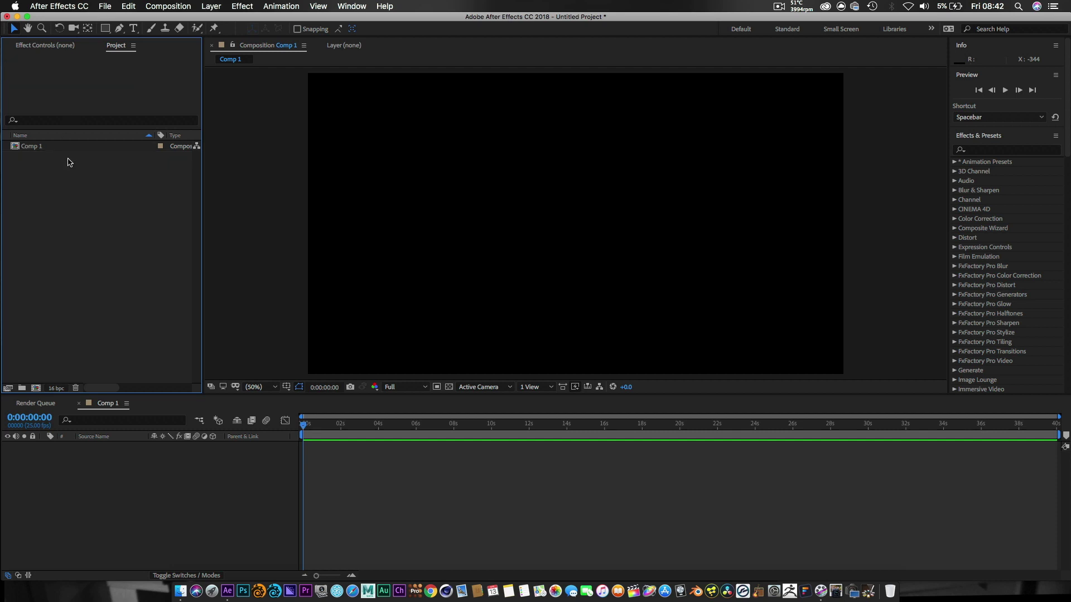
# Import the Mr Fox frames as a PNG sequence from the Animations folder in the Desktop's Cartoon Assets folder.
pyautogui.click(104, 7)
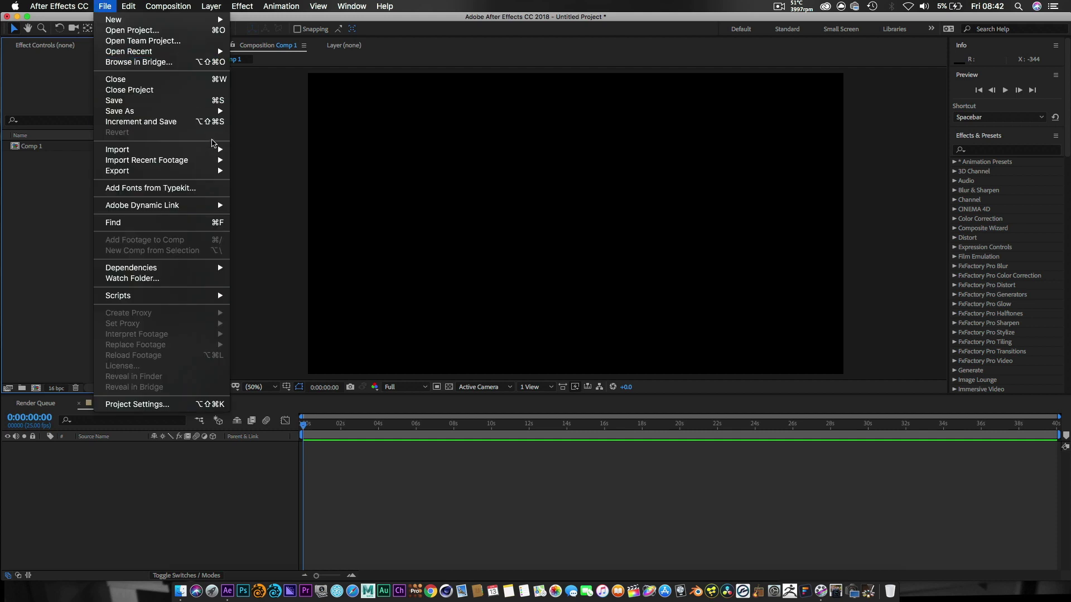
pyautogui.click(247, 150)
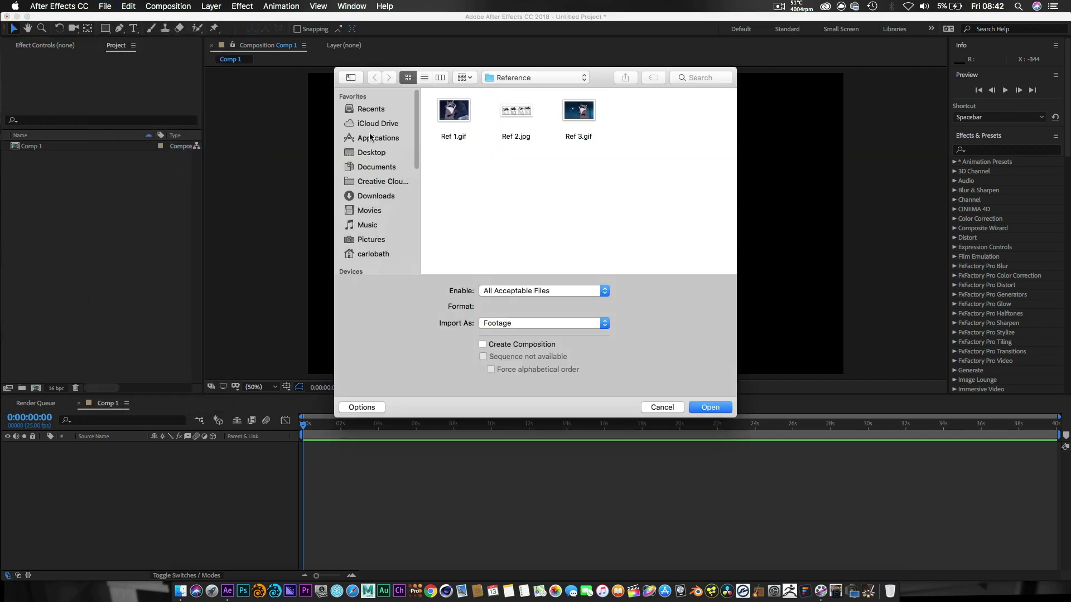
pyautogui.click(379, 154)
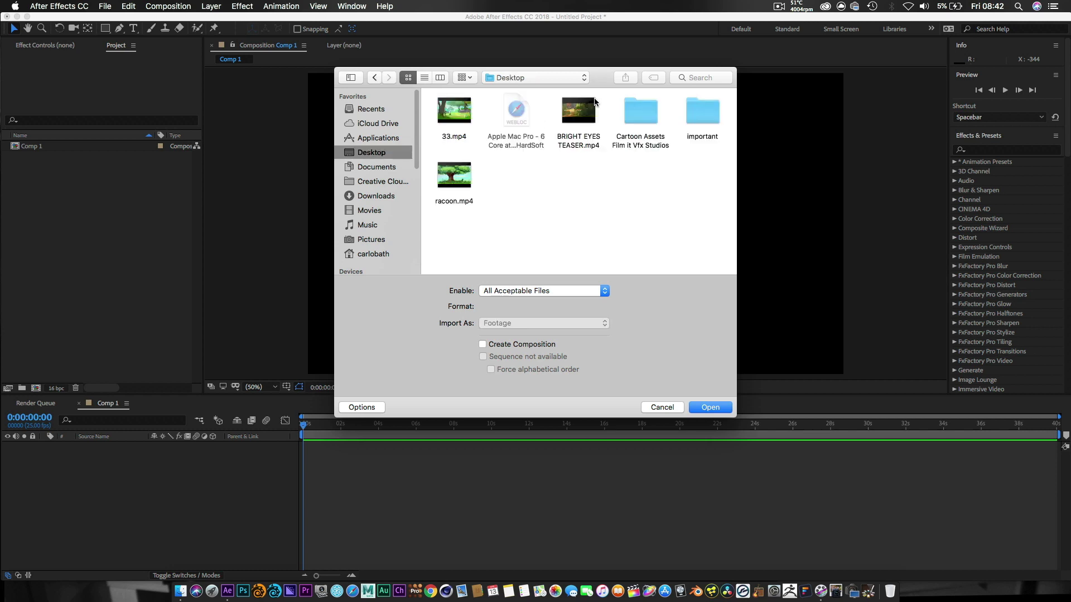
pyautogui.doubleClick(637, 111)
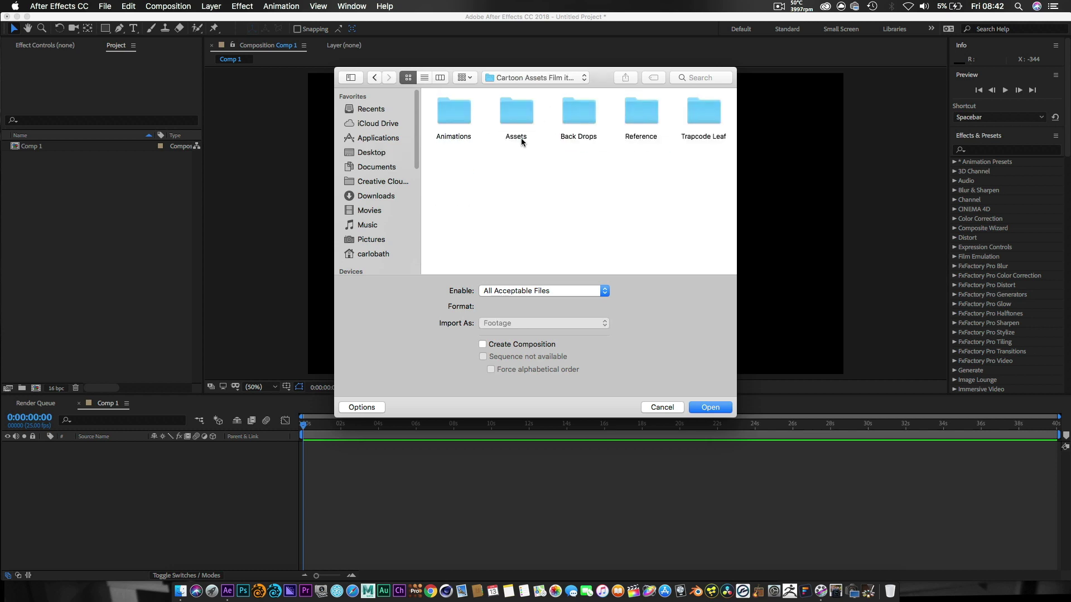
pyautogui.doubleClick(458, 110)
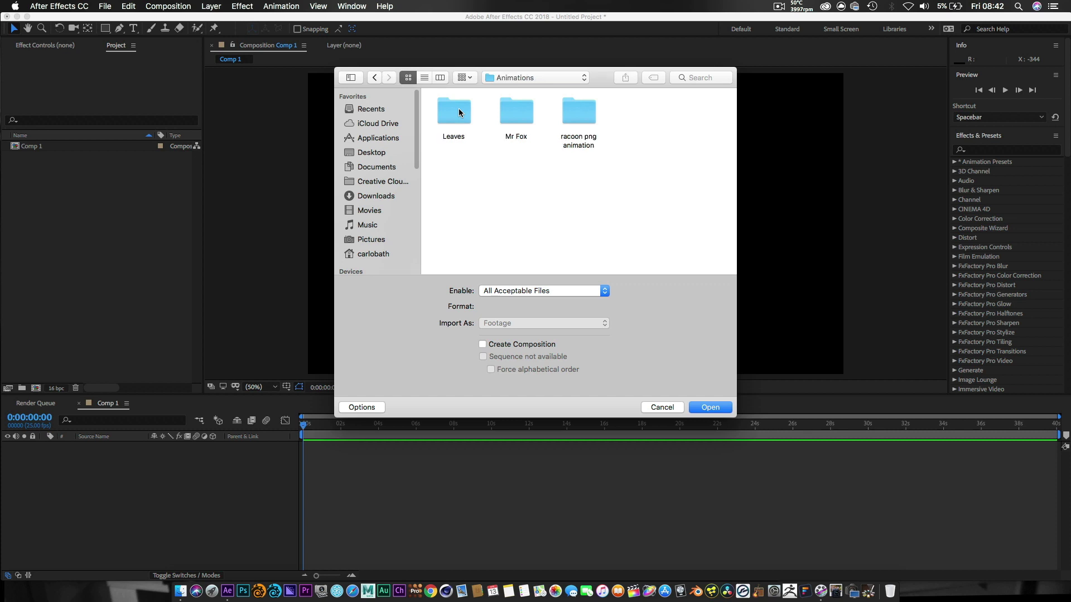
pyautogui.click(522, 115)
pyautogui.doubleClick(523, 115)
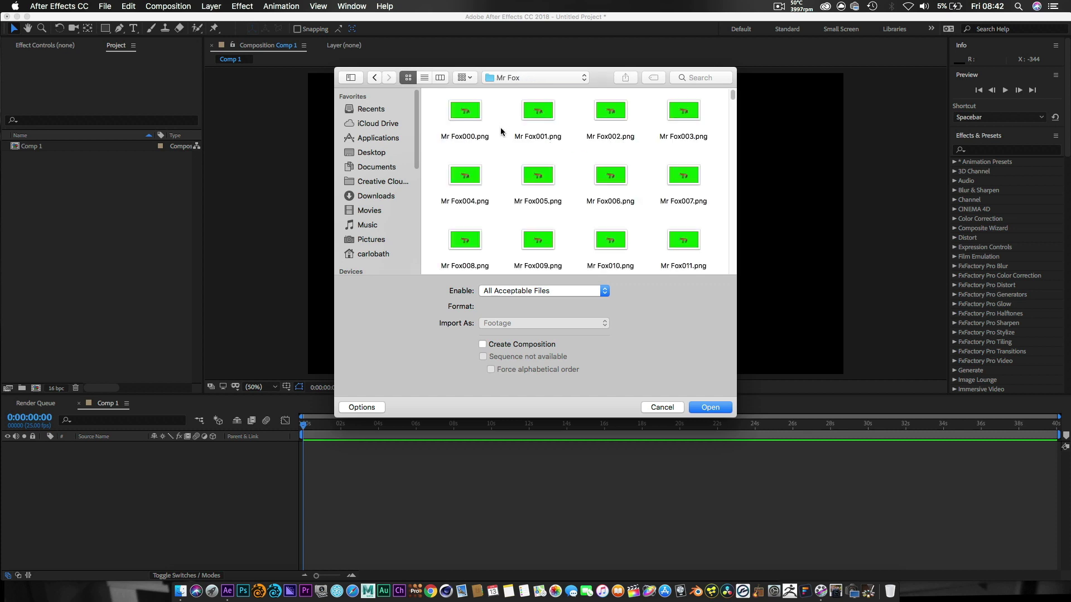
pyautogui.click(475, 120)
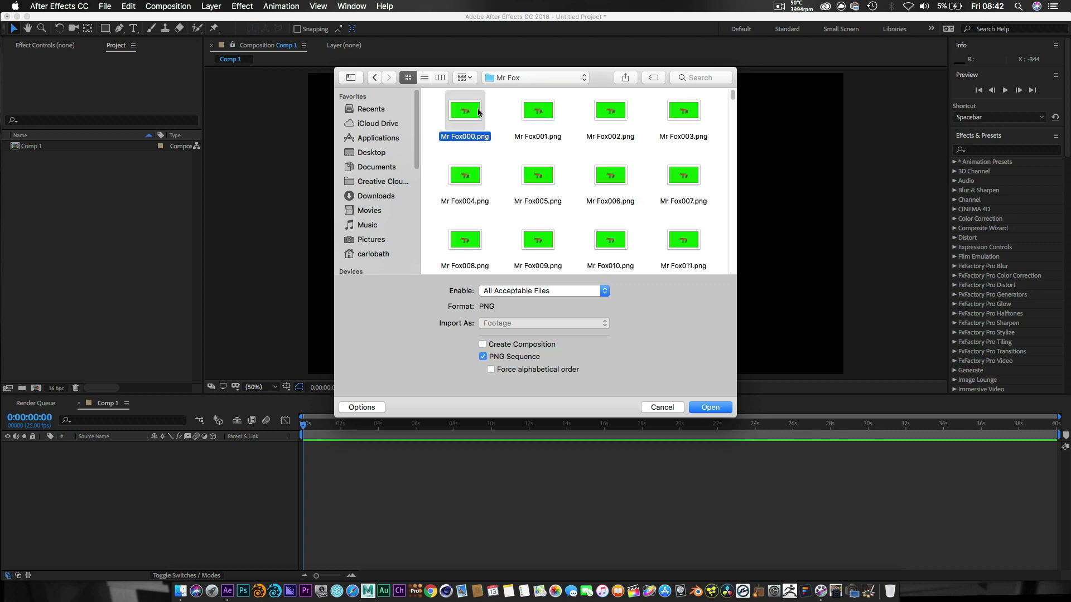
pyautogui.scroll(-3, 674, 186)
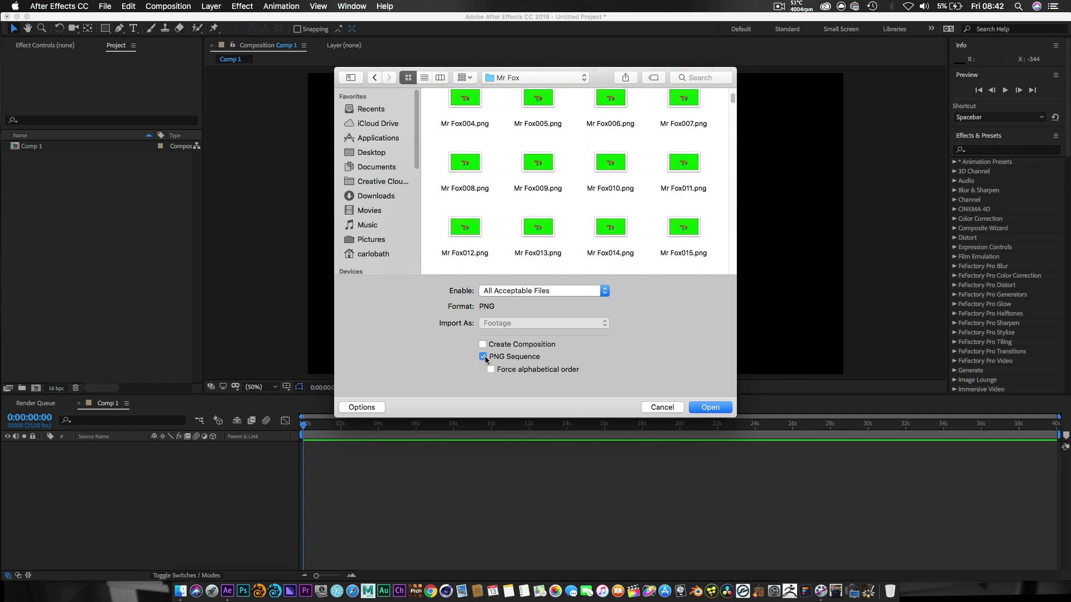
pyautogui.click(723, 412)
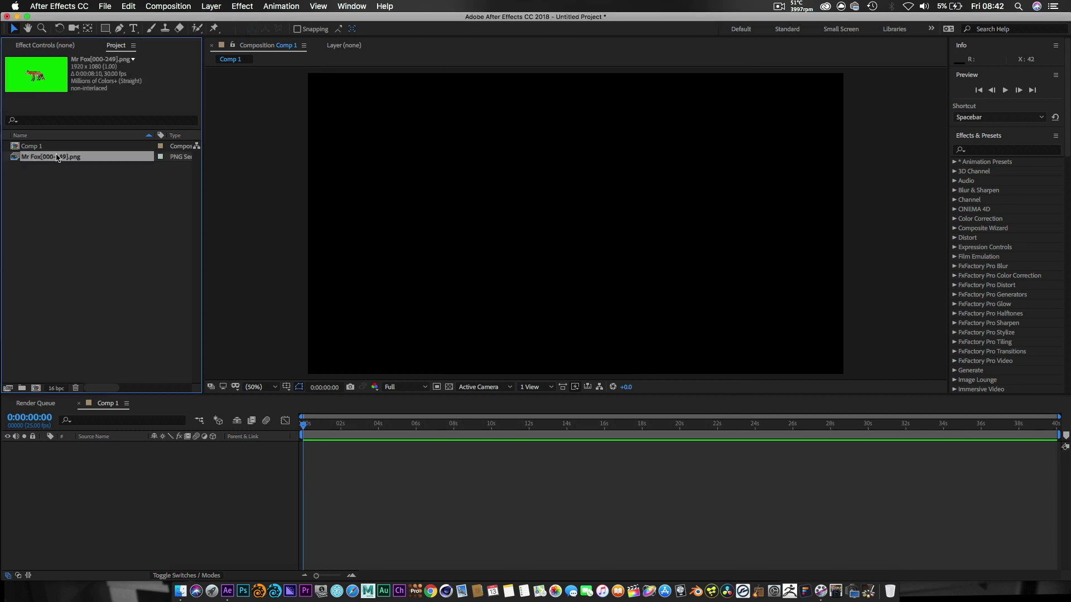
# Import all the images in the Assets folder of Cartoon Assets Film it Vfx Studios, from Background.jpg to Tall Grass .png, as footage.
pyautogui.click(102, 7)
pyautogui.moveTo(222, 150)
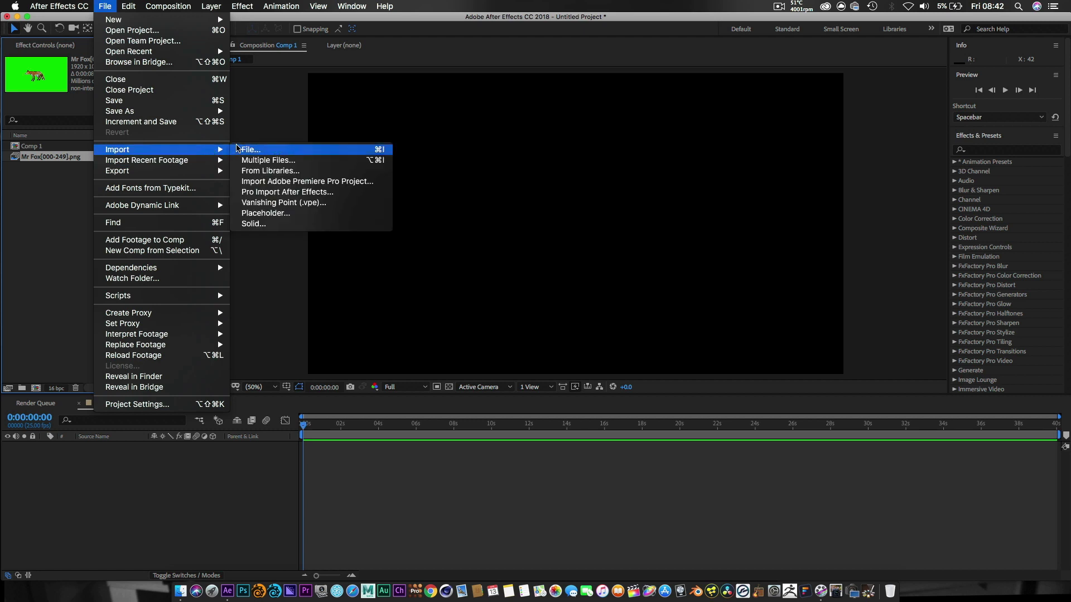
pyautogui.click(269, 148)
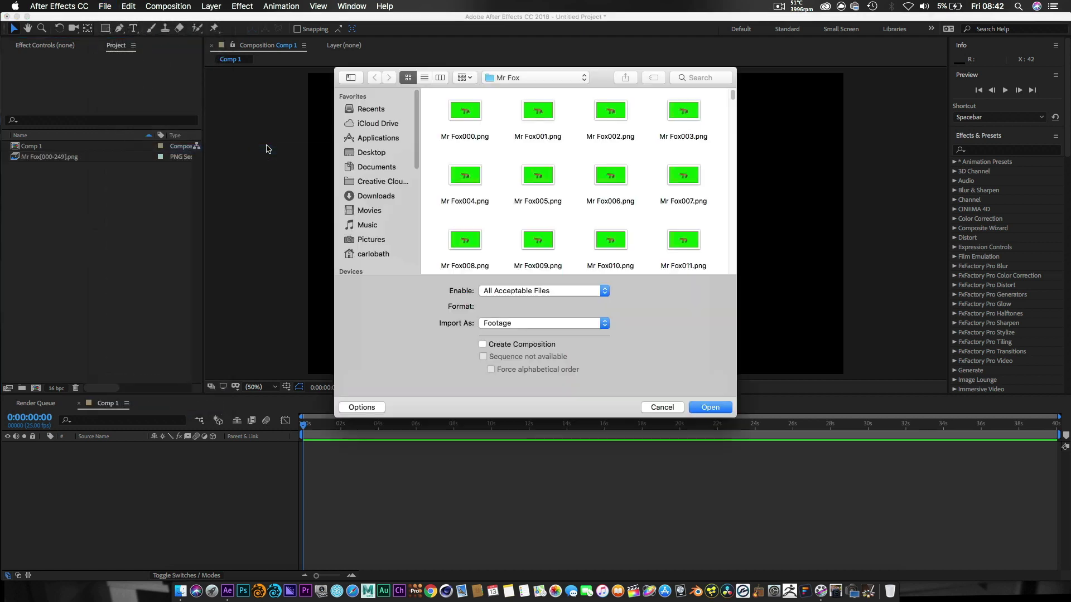
pyautogui.click(370, 157)
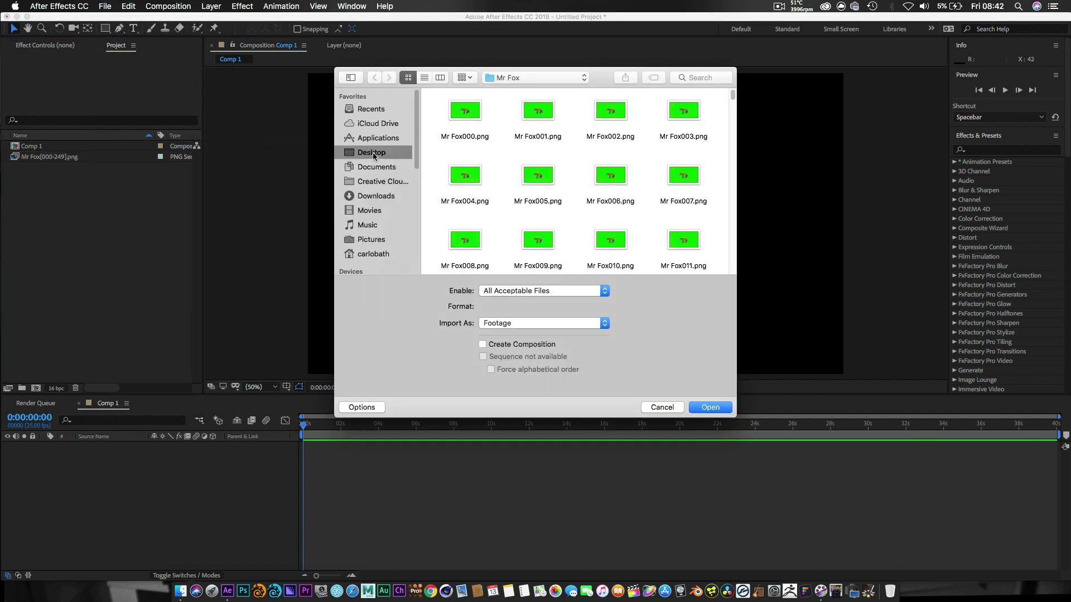
pyautogui.click(630, 116)
pyautogui.doubleClick(631, 116)
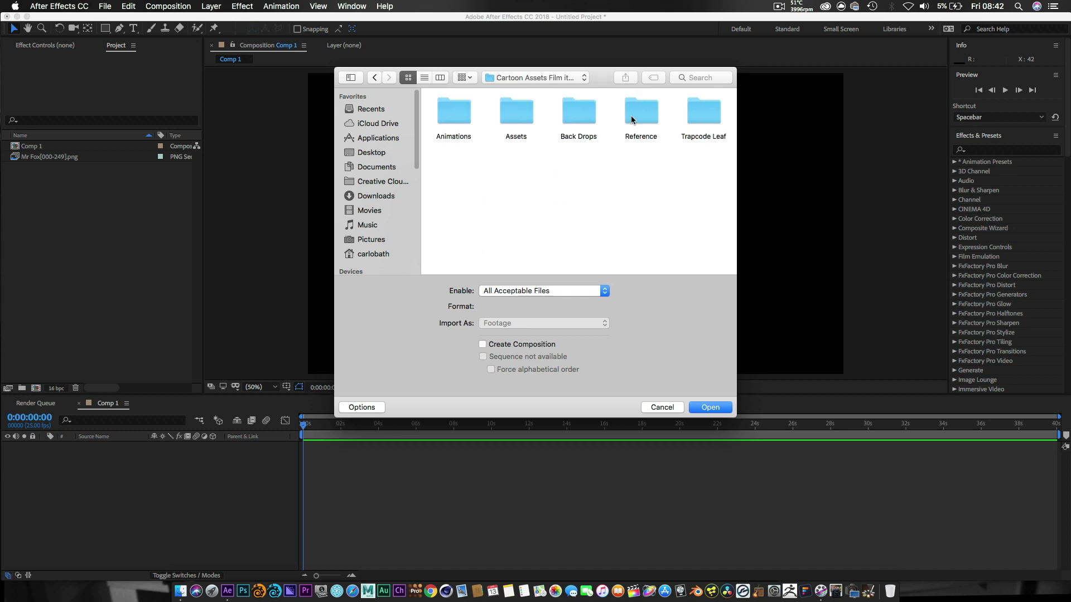
pyautogui.doubleClick(521, 109)
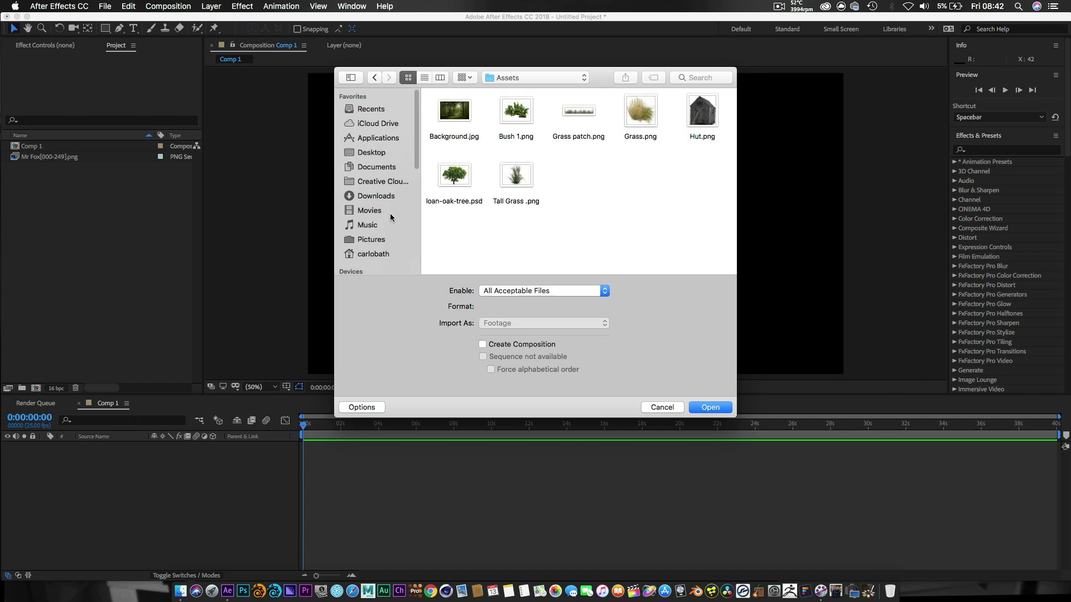
pyautogui.moveTo(440, 210); pyautogui.dragTo(717, 106)
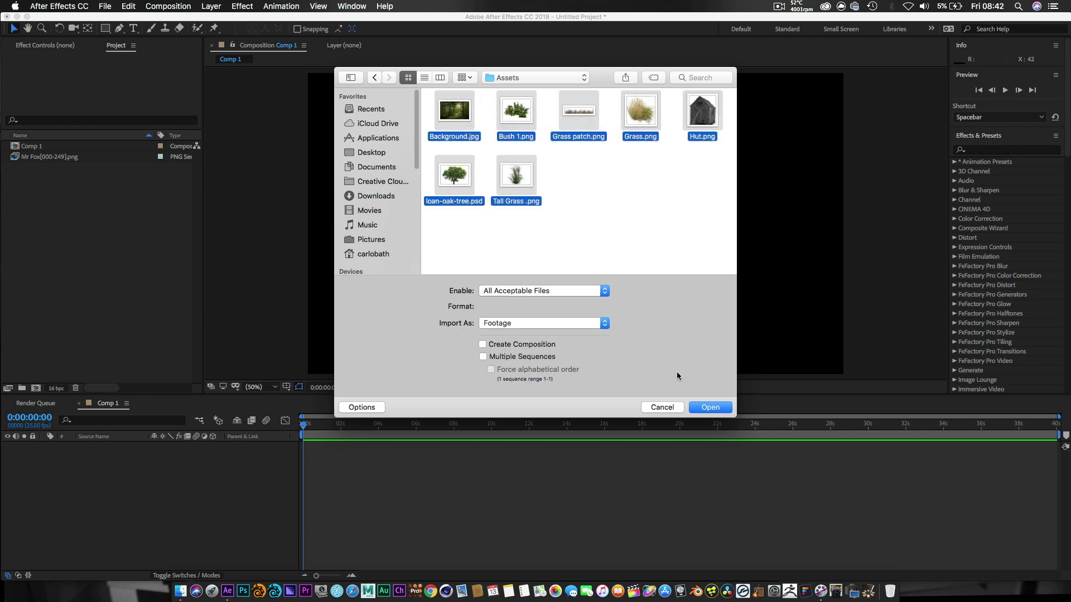
pyautogui.click(718, 406)
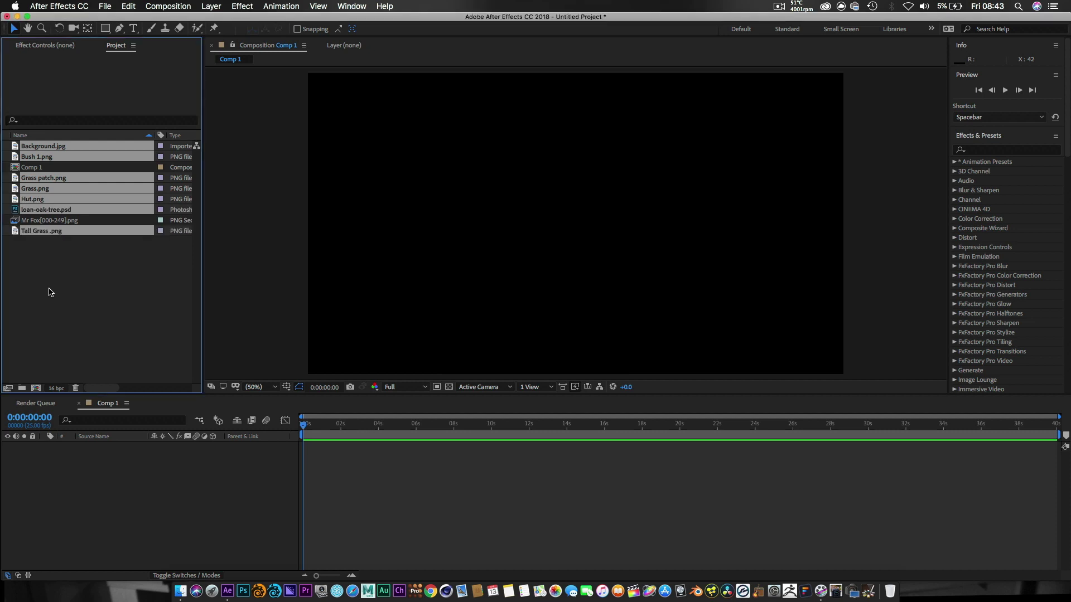
pyautogui.click(35, 249)
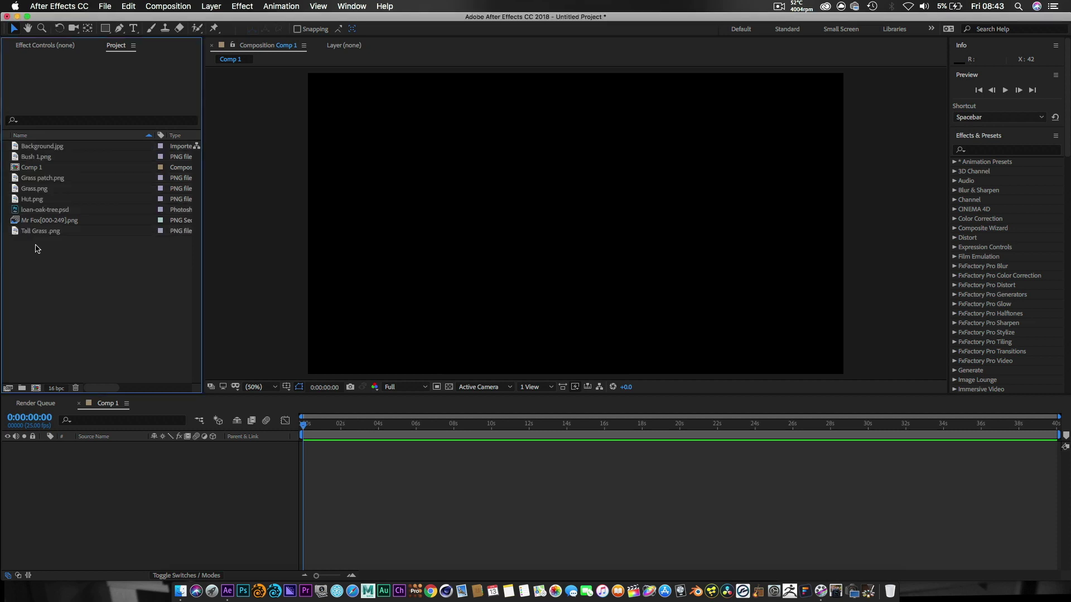
# Add Background.jpg to Comp 1 and make it a 3D layer.
pyautogui.click(57, 147)
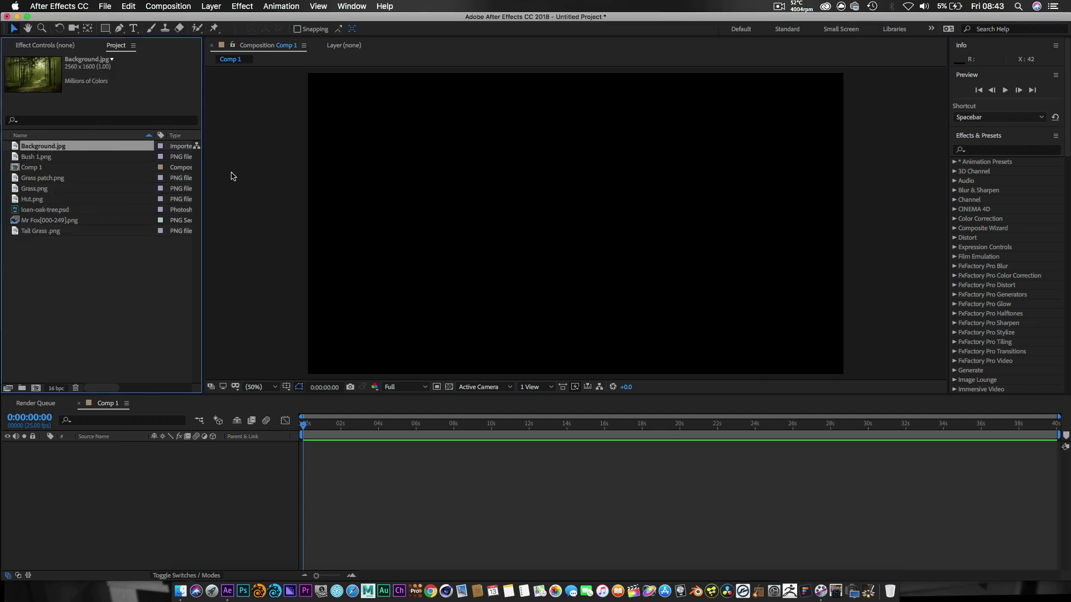
pyautogui.moveTo(234, 176); pyautogui.dragTo(569, 219)
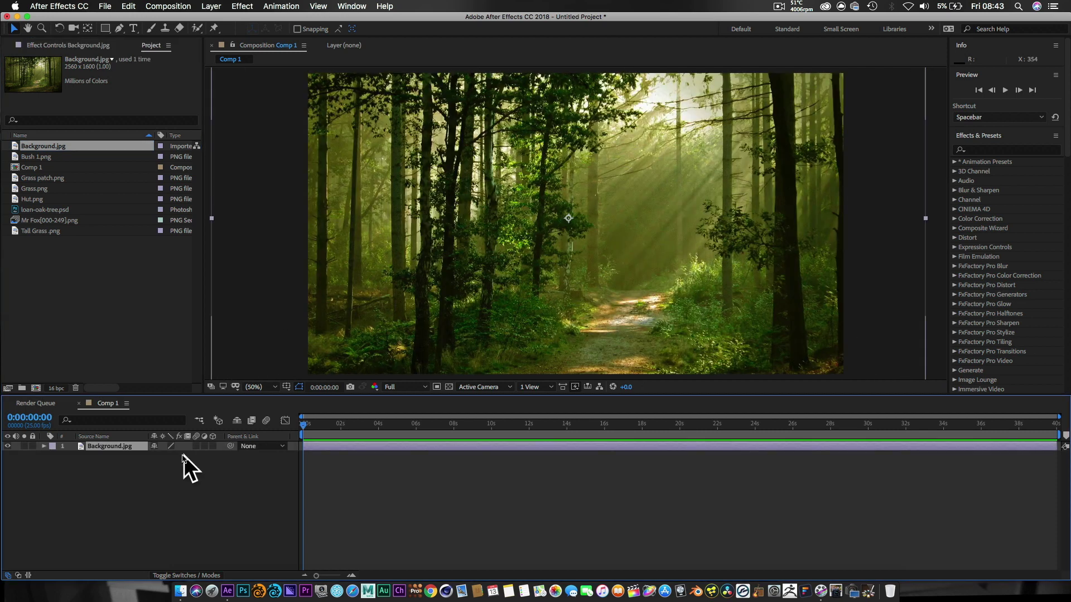
pyautogui.click(215, 455)
pyautogui.click(214, 450)
pyautogui.click(213, 446)
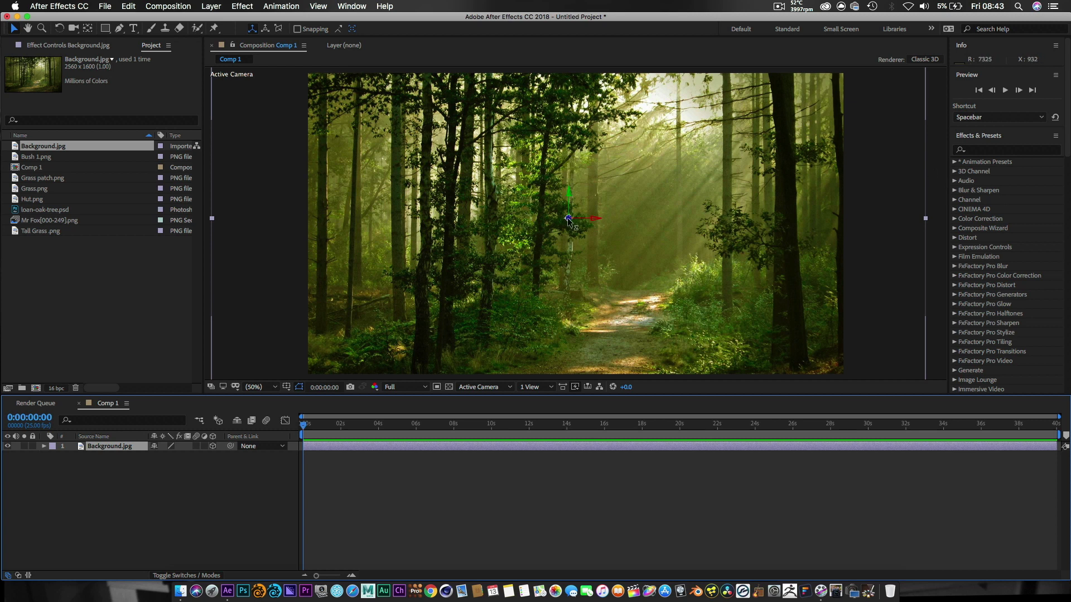
# Push the Background.jpg layer far back along its Z axis and scale it to 245% to refill the frame.
pyautogui.moveTo(568, 220); pyautogui.dragTo(829, 216)
pyautogui.press('super+z')
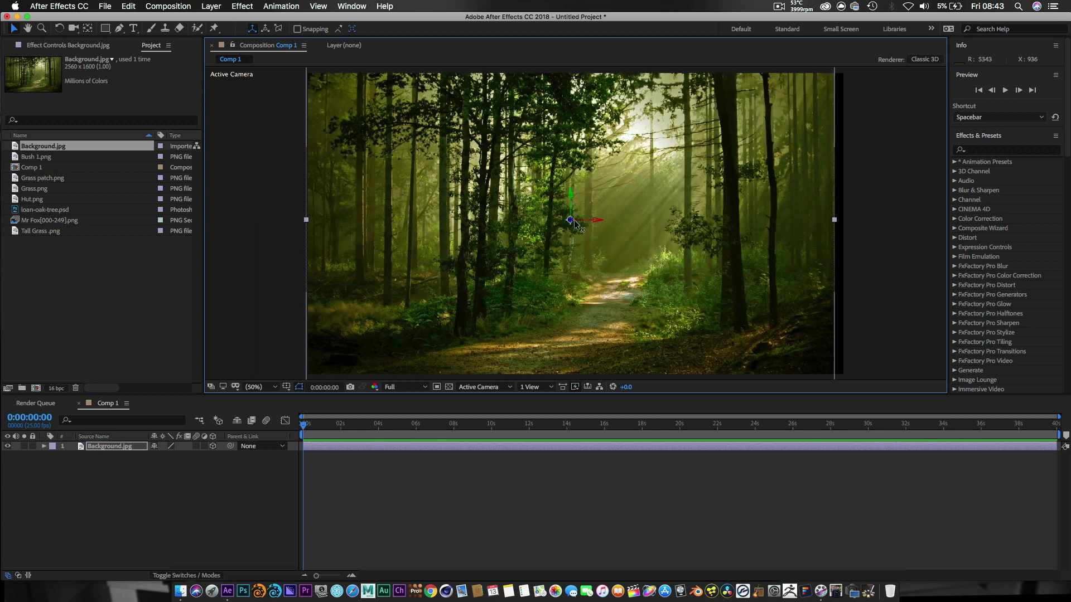
pyautogui.moveTo(572, 221); pyautogui.dragTo(104, 352)
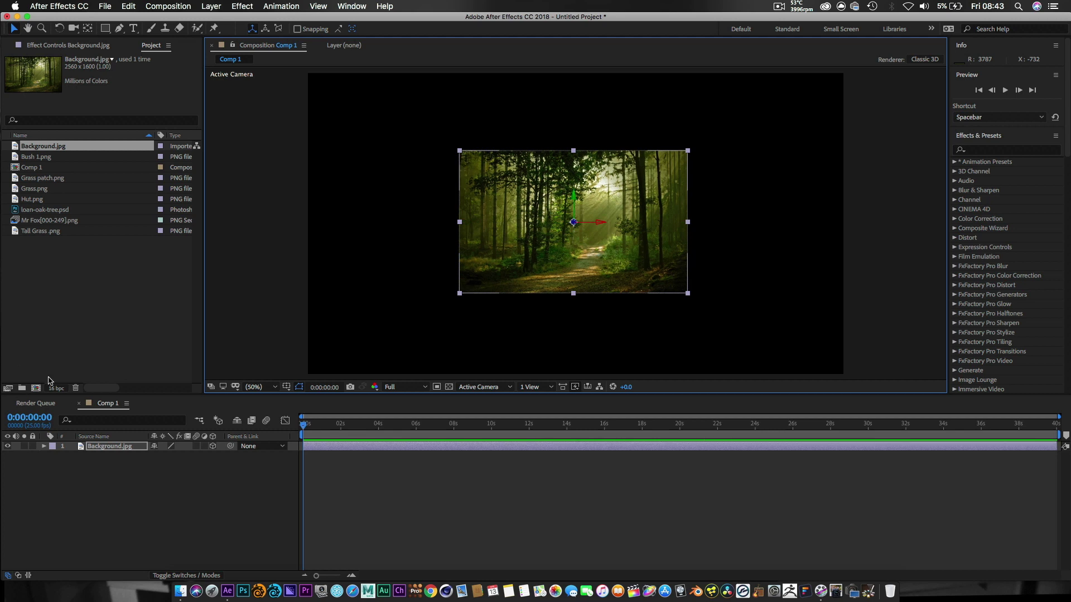
pyautogui.click(105, 453)
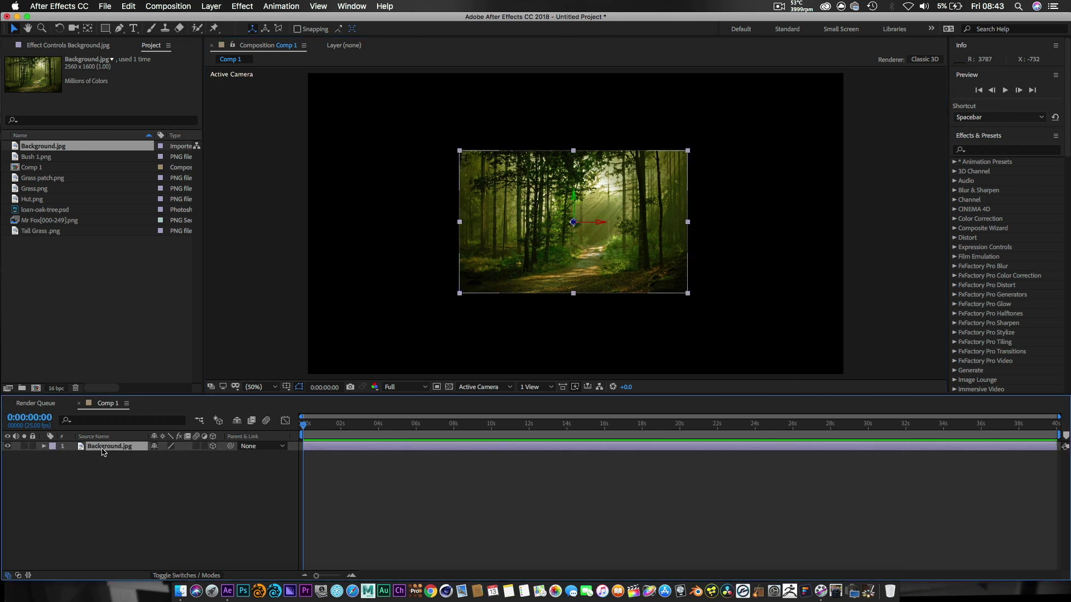
pyautogui.press('s')
pyautogui.moveTo(196, 459); pyautogui.dragTo(261, 442)
# Set the composition's preview resolution to Half and check the project's color depth settings.
pyautogui.click(416, 387)
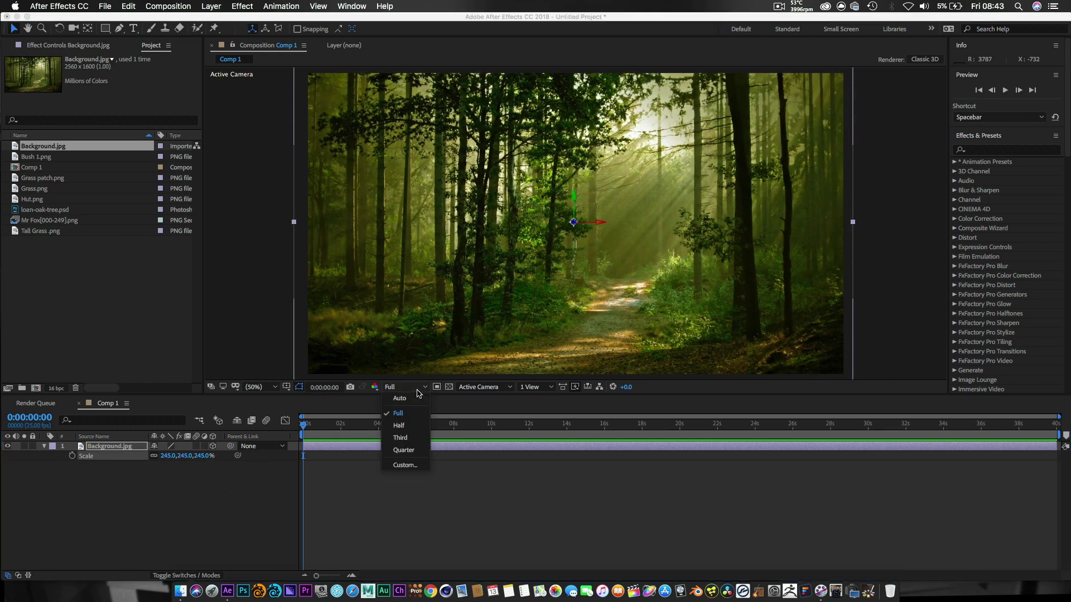
pyautogui.click(399, 425)
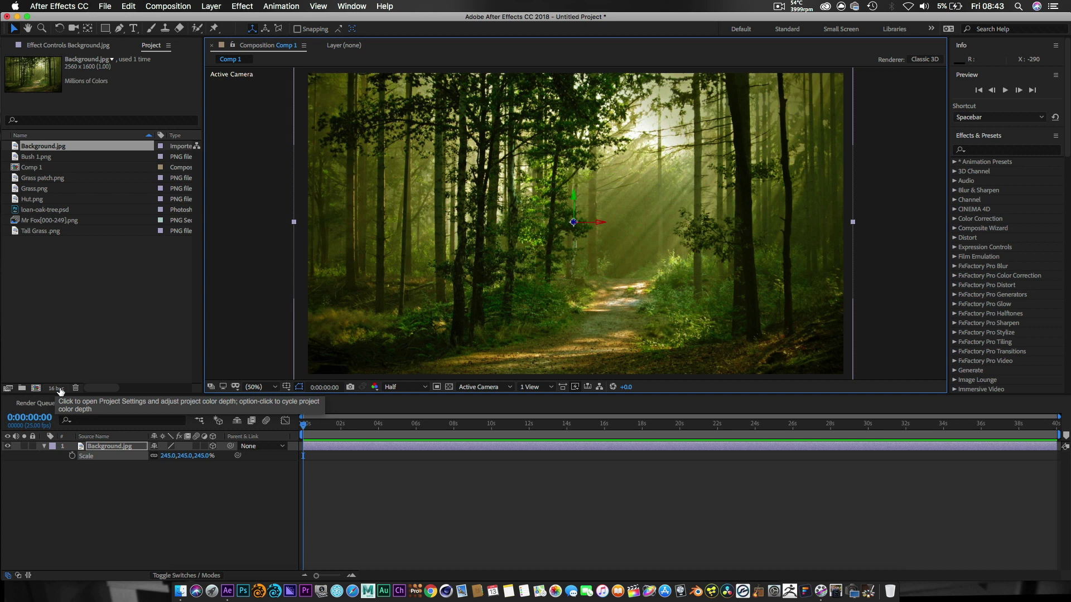
pyautogui.click(56, 388)
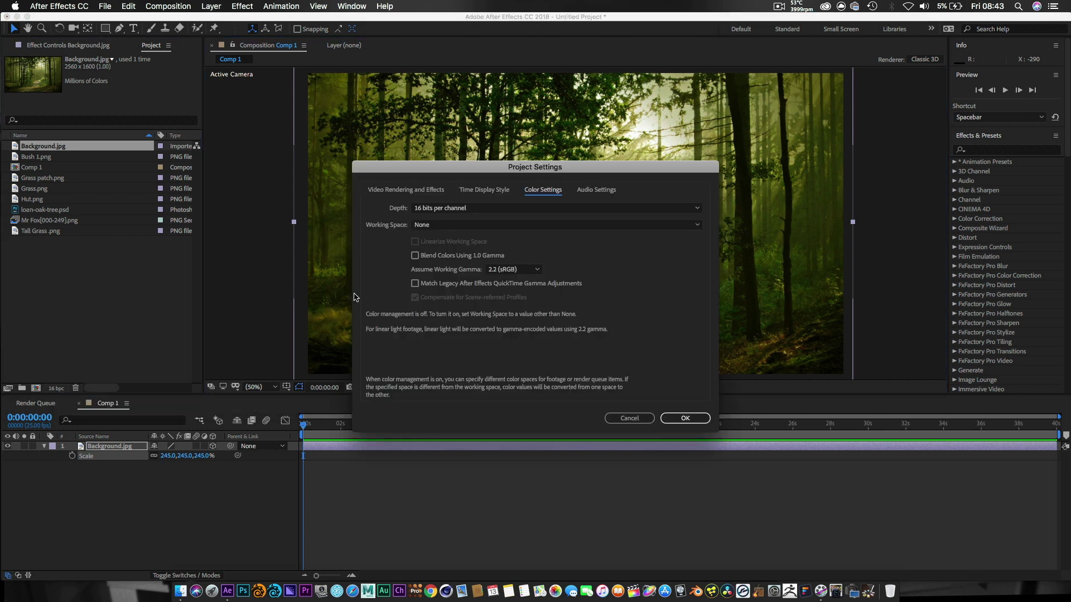
pyautogui.click(686, 418)
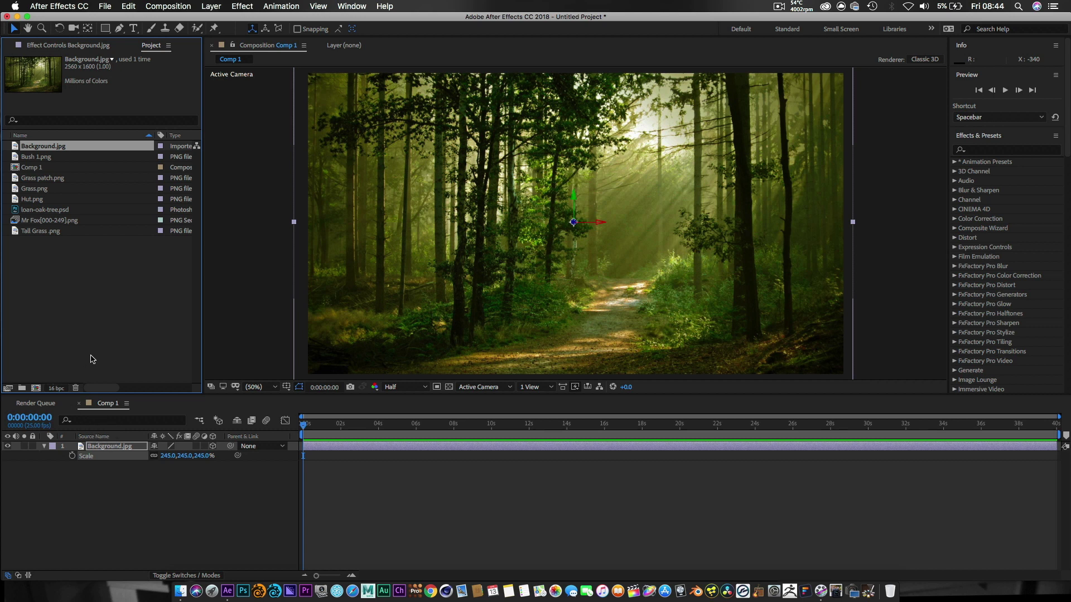
# Add Hut.png to Comp 1 above the background and make it a 3D layer.
pyautogui.click(31, 201)
pyautogui.moveTo(28, 203); pyautogui.dragTo(628, 249)
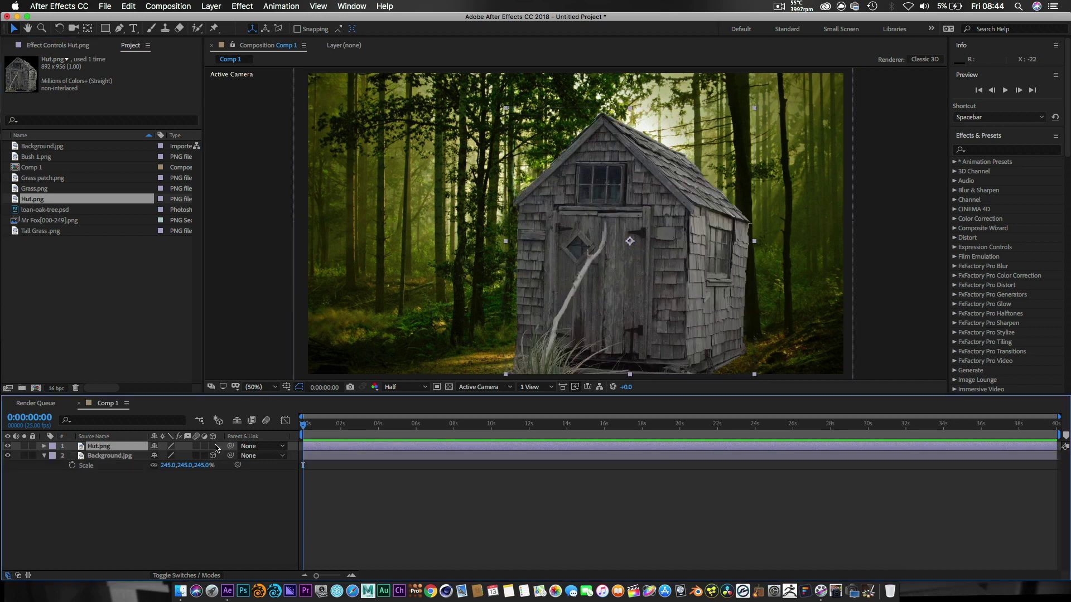
pyautogui.click(214, 446)
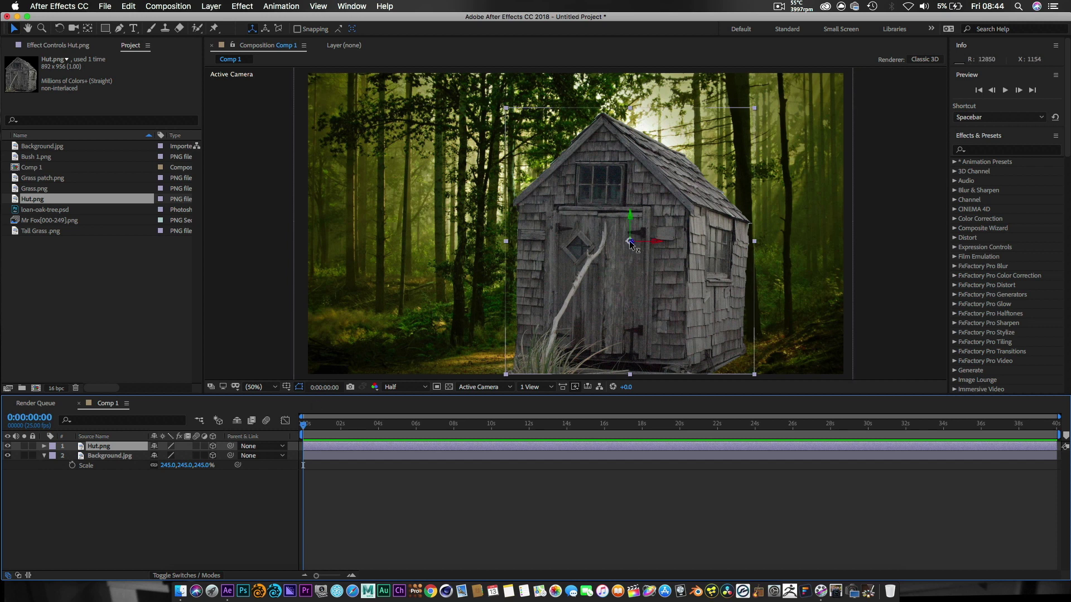
# Push the hut back in depth and place it at the far end of the forest path.
pyautogui.moveTo(629, 240); pyautogui.dragTo(485, 220)
pyautogui.press('super+z')
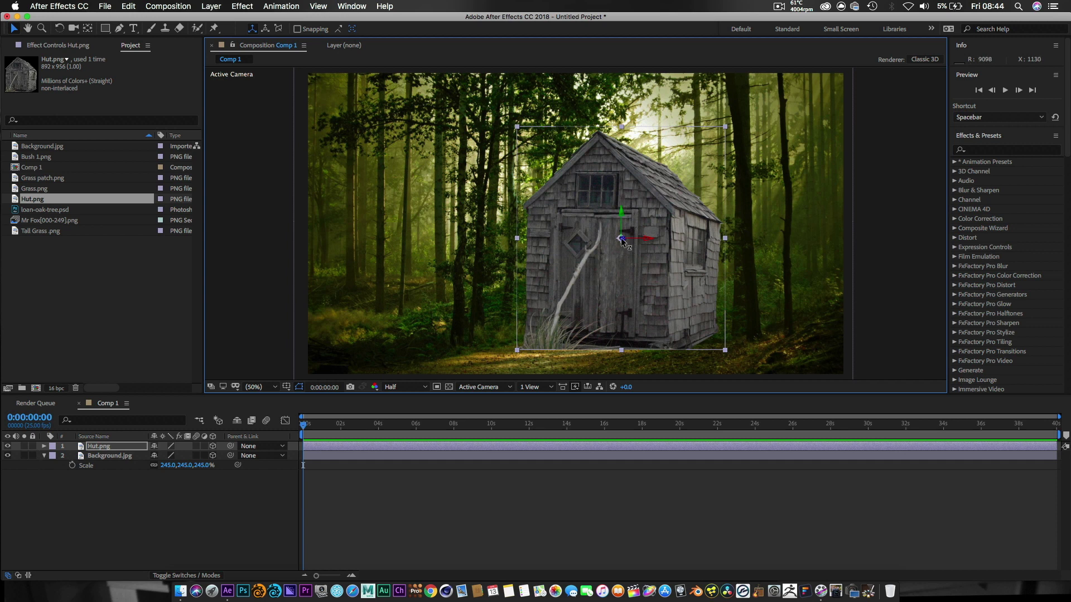
pyautogui.moveTo(622, 239); pyautogui.dragTo(479, 252)
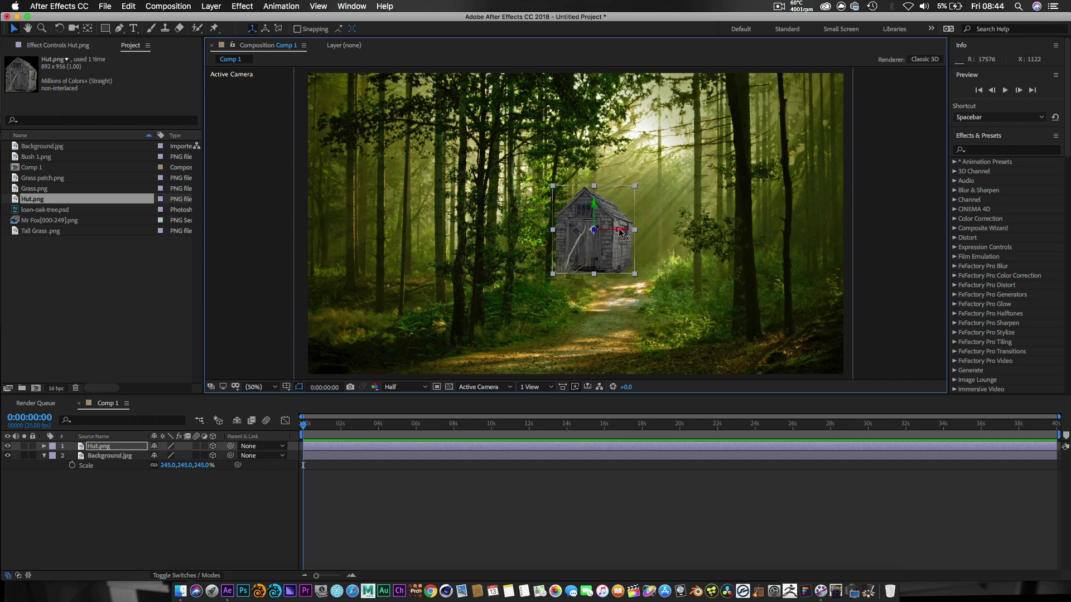
pyautogui.moveTo(613, 228); pyautogui.dragTo(701, 233)
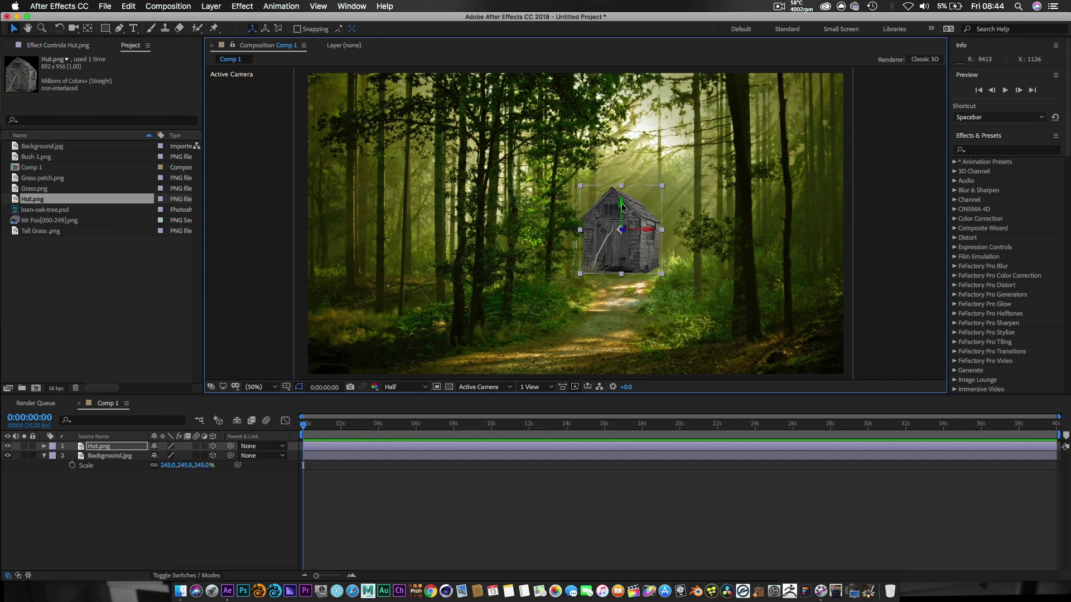
pyautogui.moveTo(621, 201); pyautogui.dragTo(630, 255)
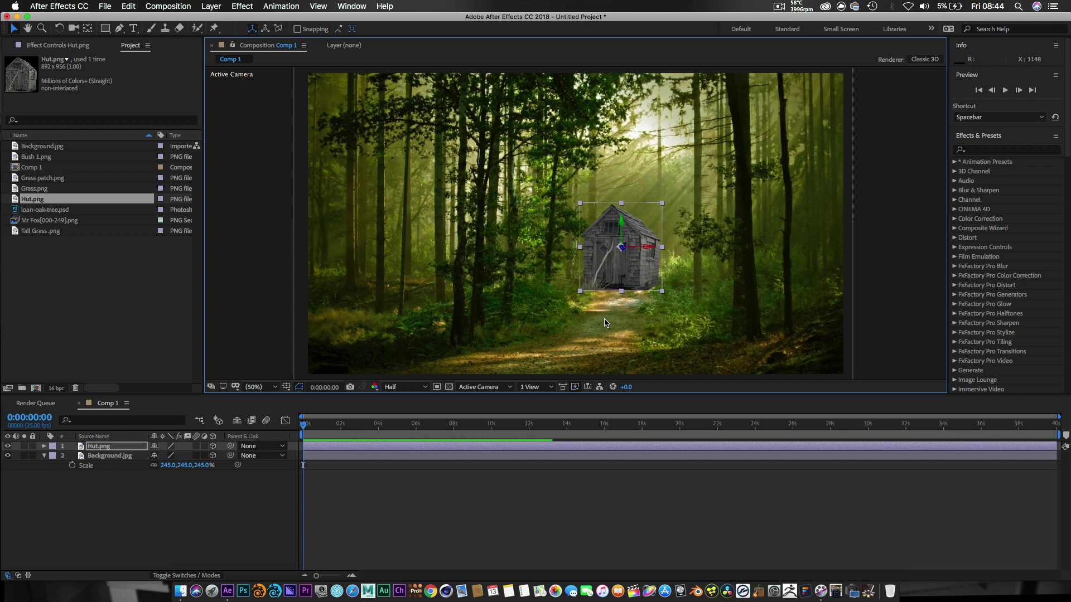
pyautogui.click(587, 330)
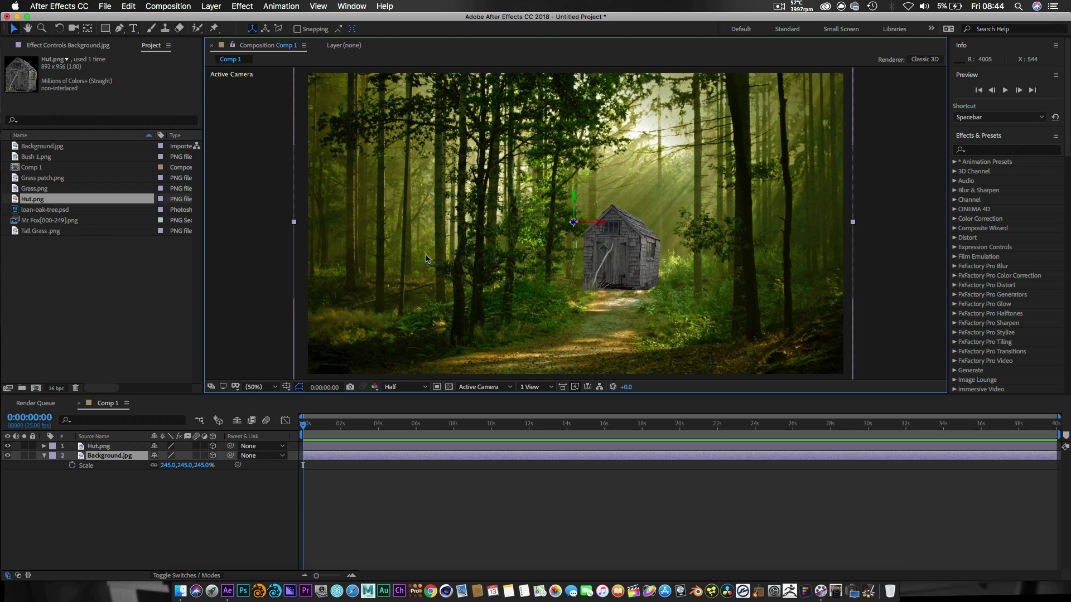
# Compare the thumbnails of the imported plant images Grass.png, Grass patch.png, Bush 1.png and Tall Grass .png.
pyautogui.click(25, 189)
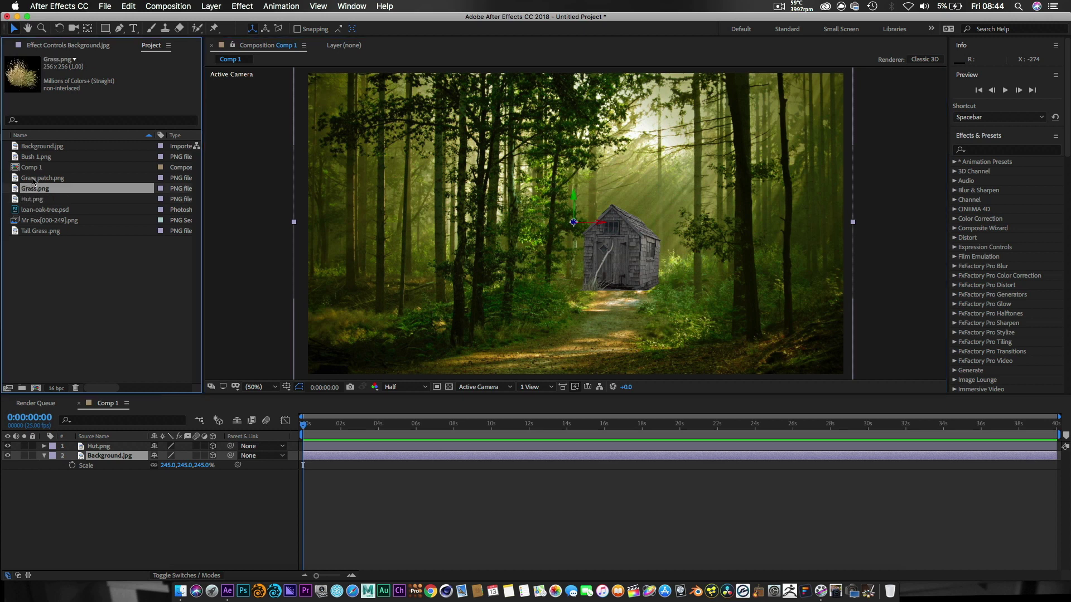
pyautogui.click(33, 180)
pyautogui.click(34, 190)
pyautogui.click(39, 179)
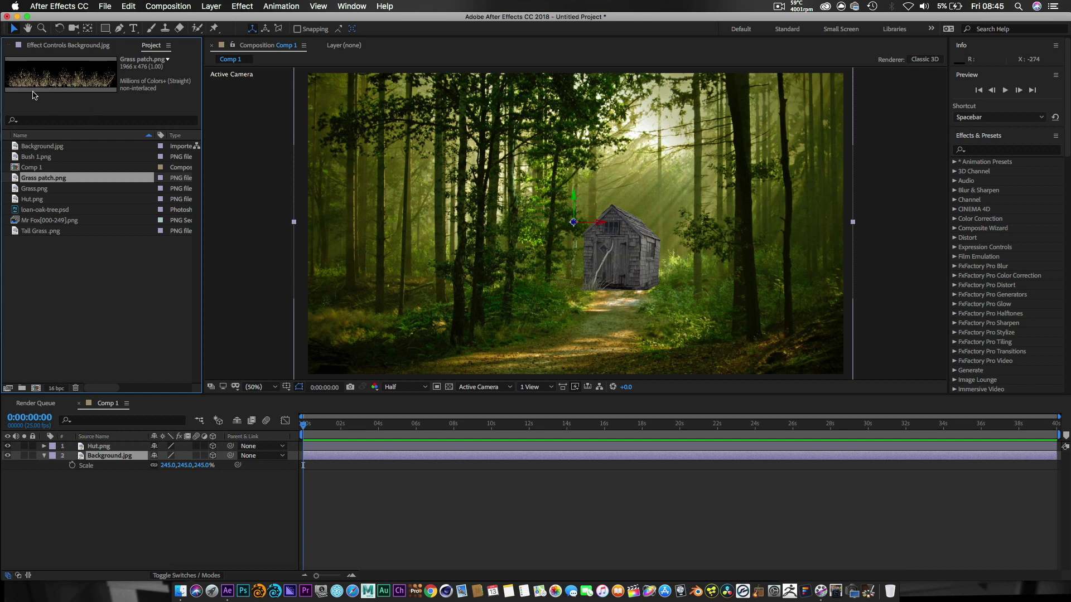
pyautogui.click(14, 189)
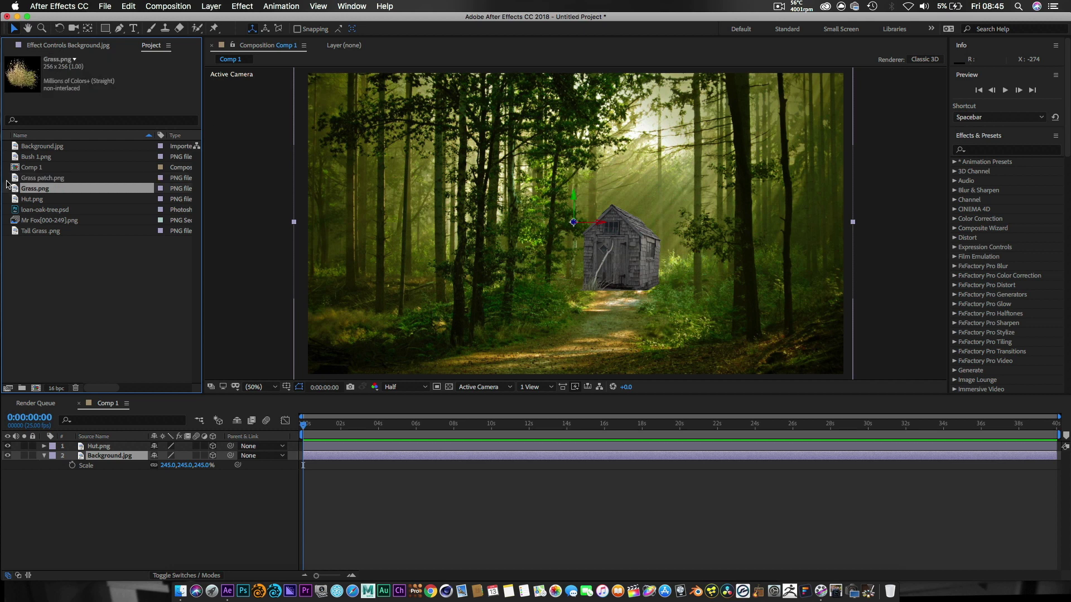
pyautogui.click(38, 158)
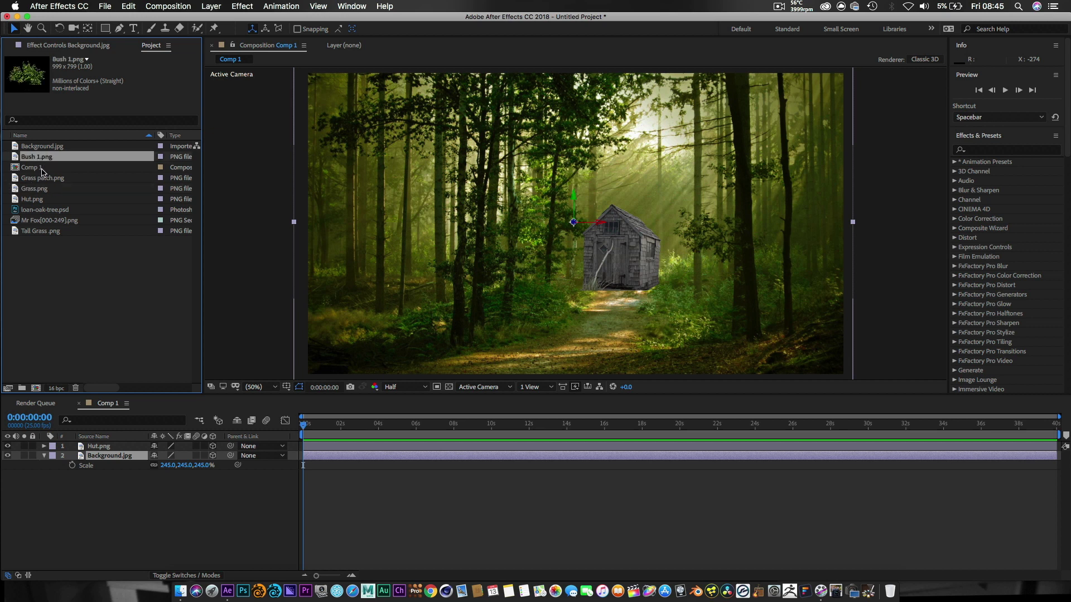
pyautogui.click(32, 232)
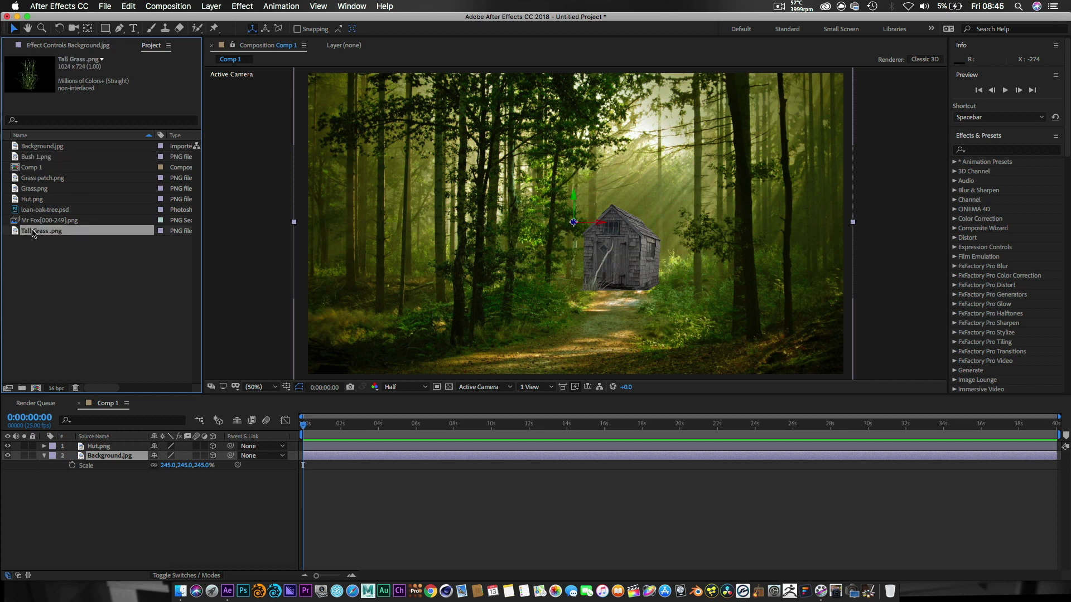
pyautogui.click(38, 159)
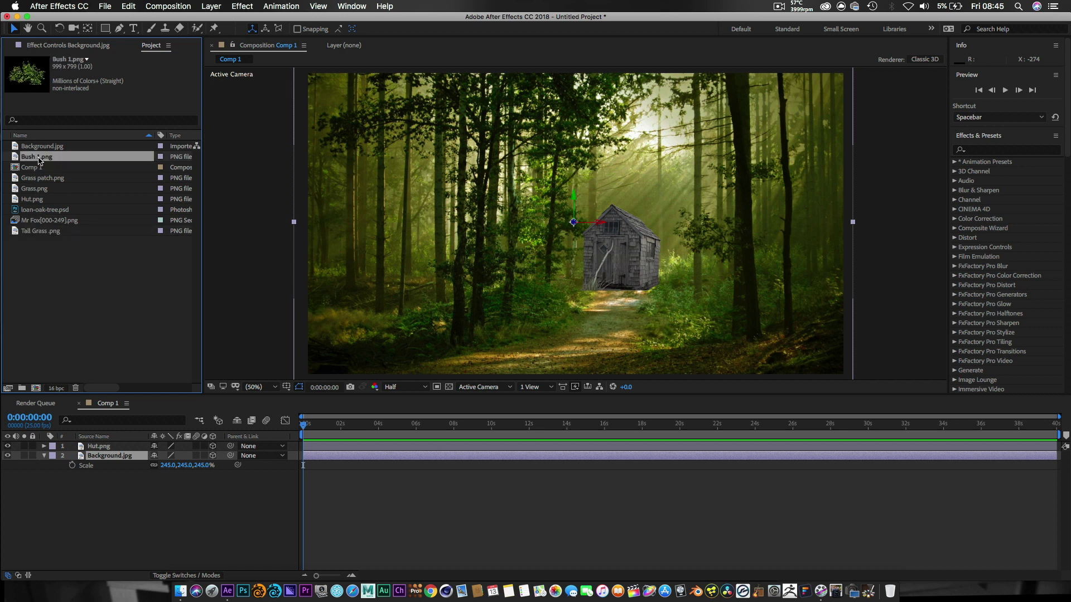
pyautogui.click(43, 188)
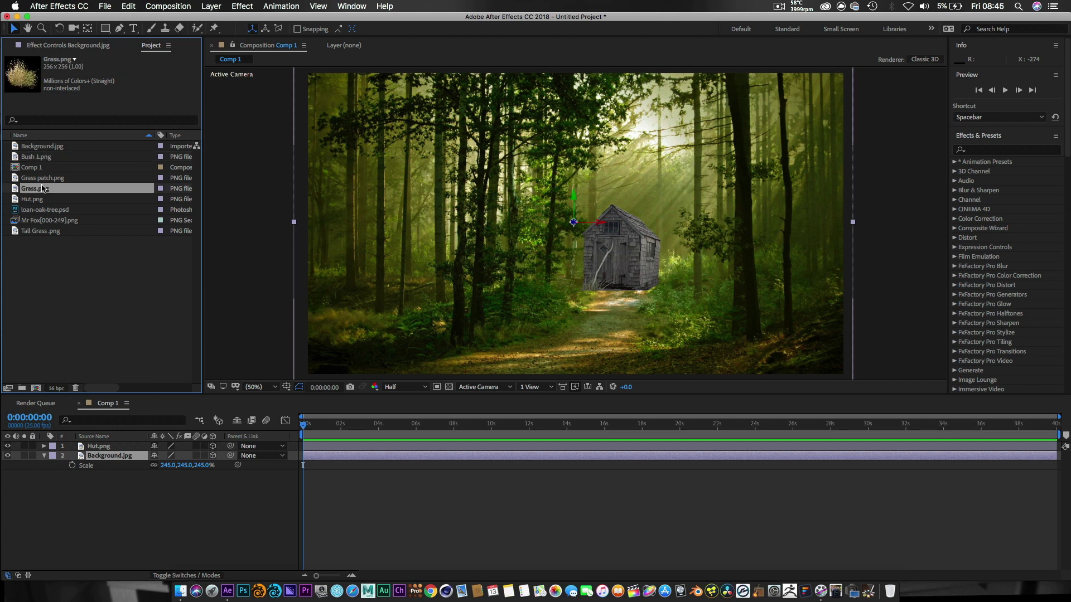
# Add Grass patch.png to Comp 1 over the hut and make it a 3D layer.
pyautogui.click(49, 182)
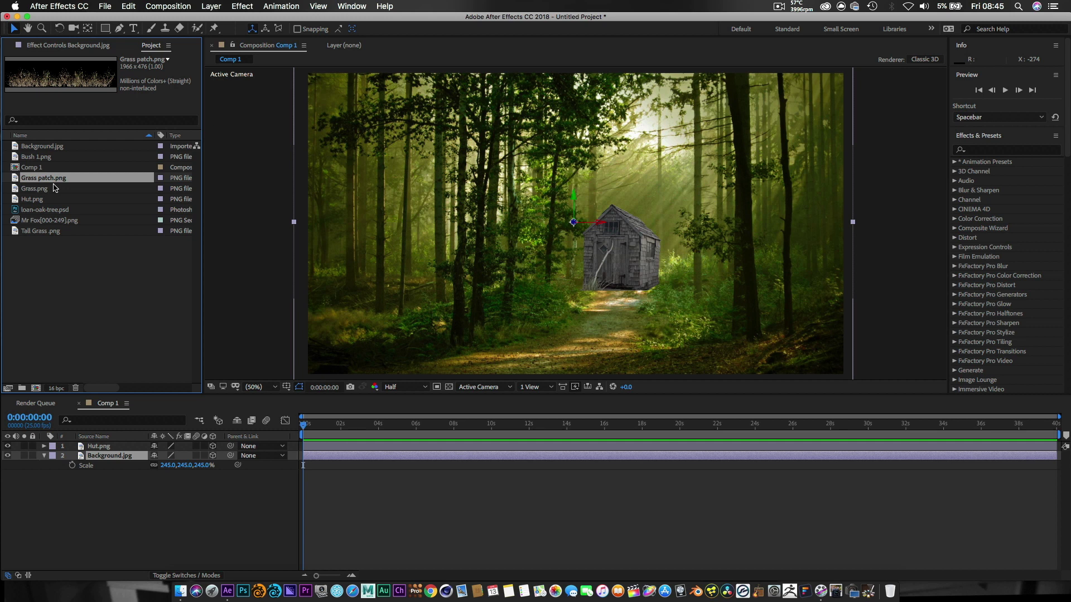
pyautogui.moveTo(49, 181); pyautogui.dragTo(615, 286)
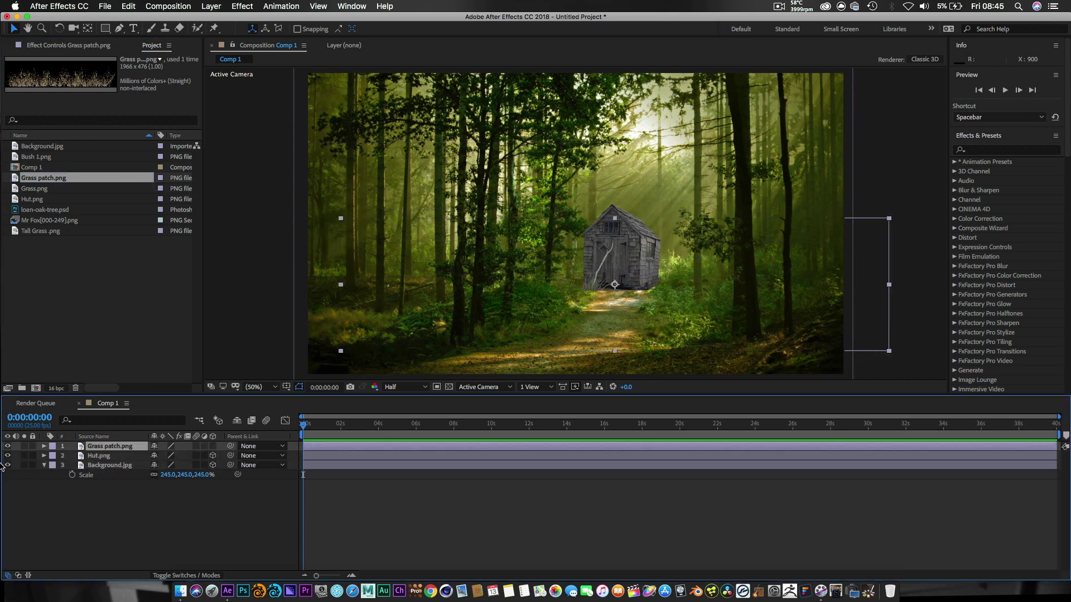
pyautogui.click(212, 446)
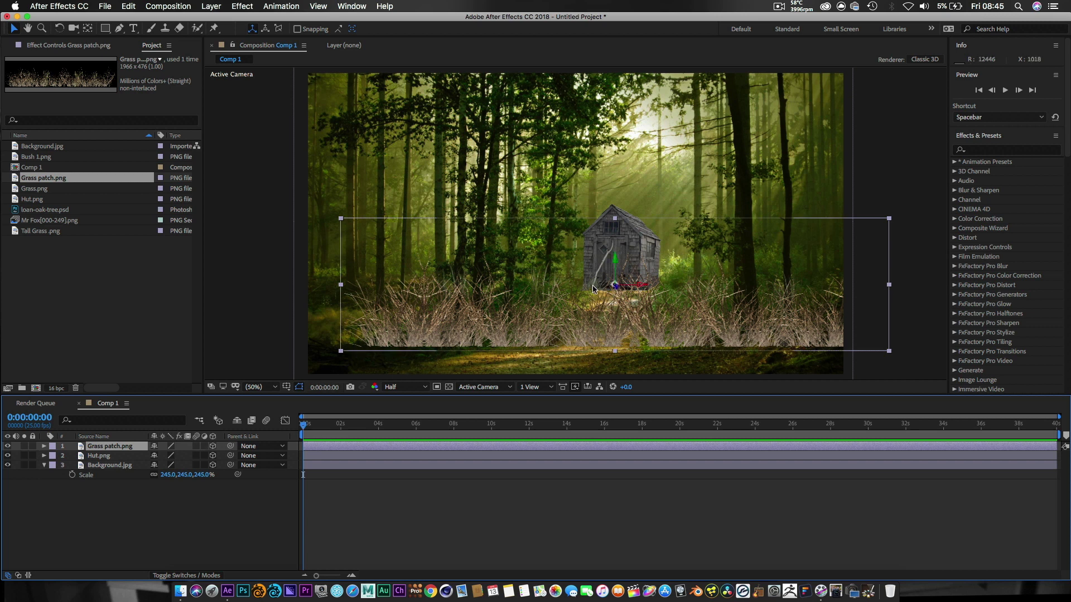
# Push the grass patch back in depth toward the hut and lower it to the hut's base.
pyautogui.moveTo(615, 286); pyautogui.dragTo(262, 298)
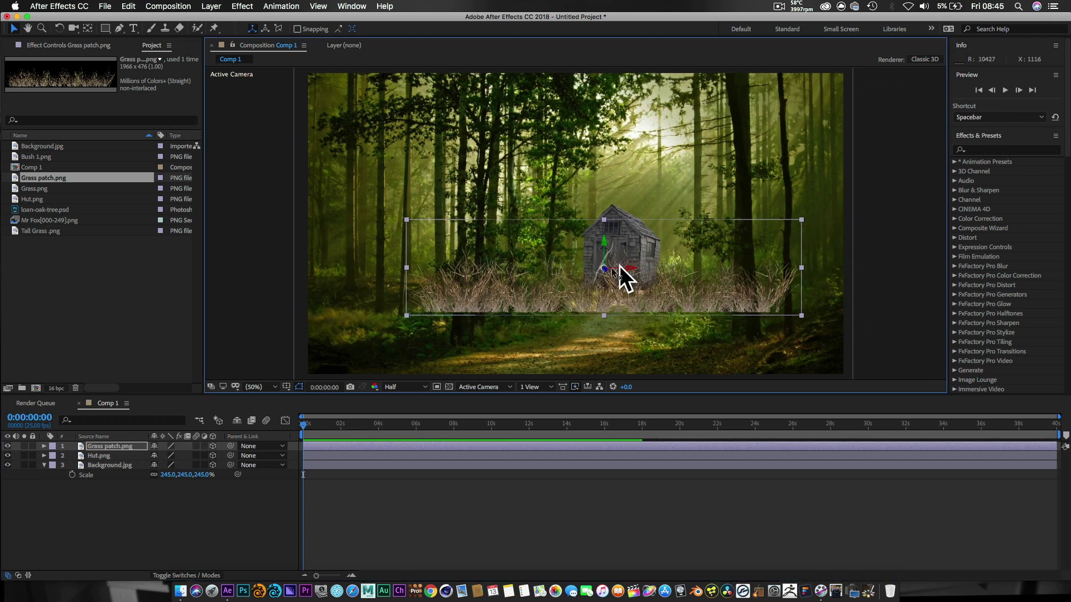
pyautogui.moveTo(606, 273); pyautogui.dragTo(1, 333)
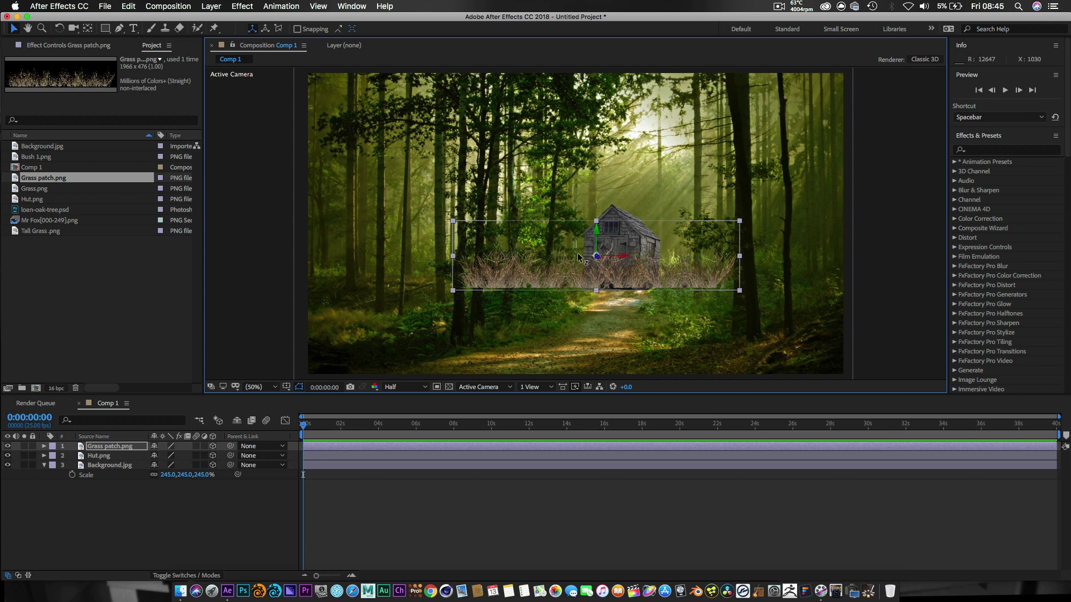
pyautogui.moveTo(577, 253); pyautogui.dragTo(281, 279)
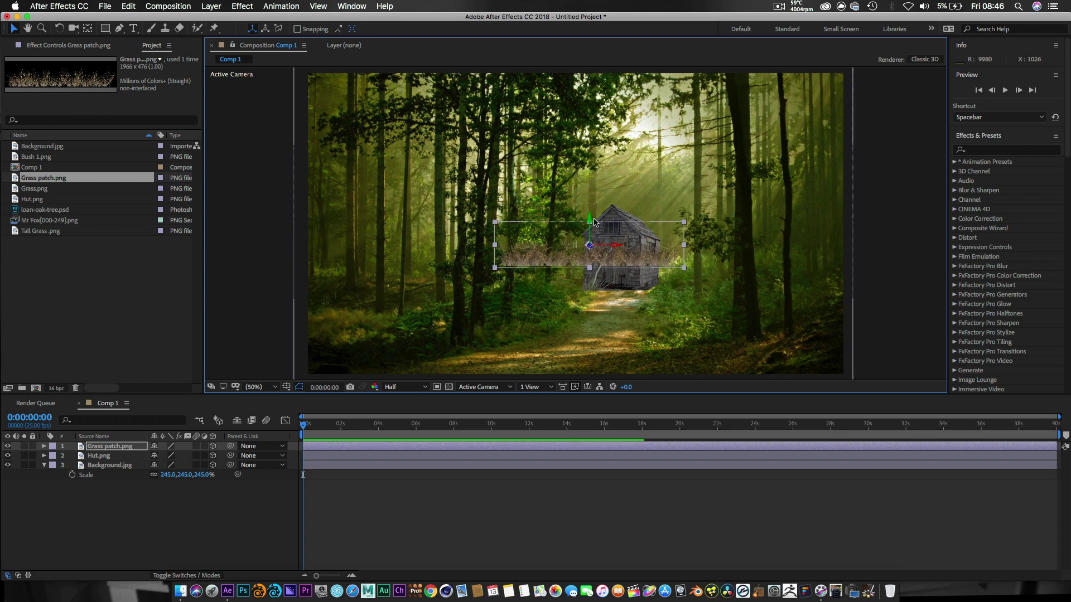
pyautogui.moveTo(594, 222); pyautogui.dragTo(609, 296)
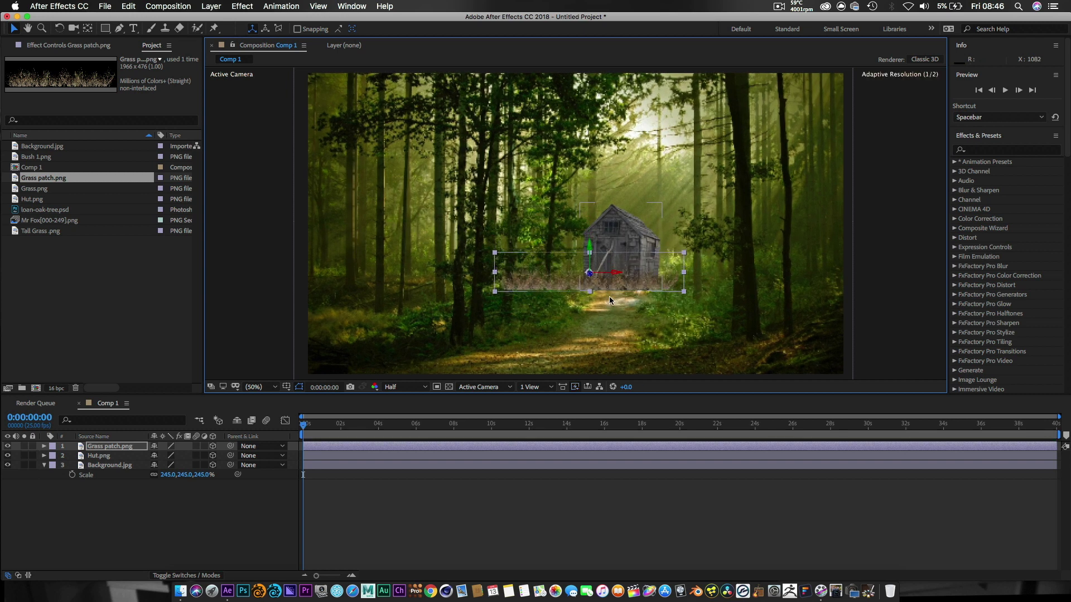
# Scale the grass patch to 36.0, 30.7, 36.0% and align it along the bottom edge of the hut.
pyautogui.press('s')
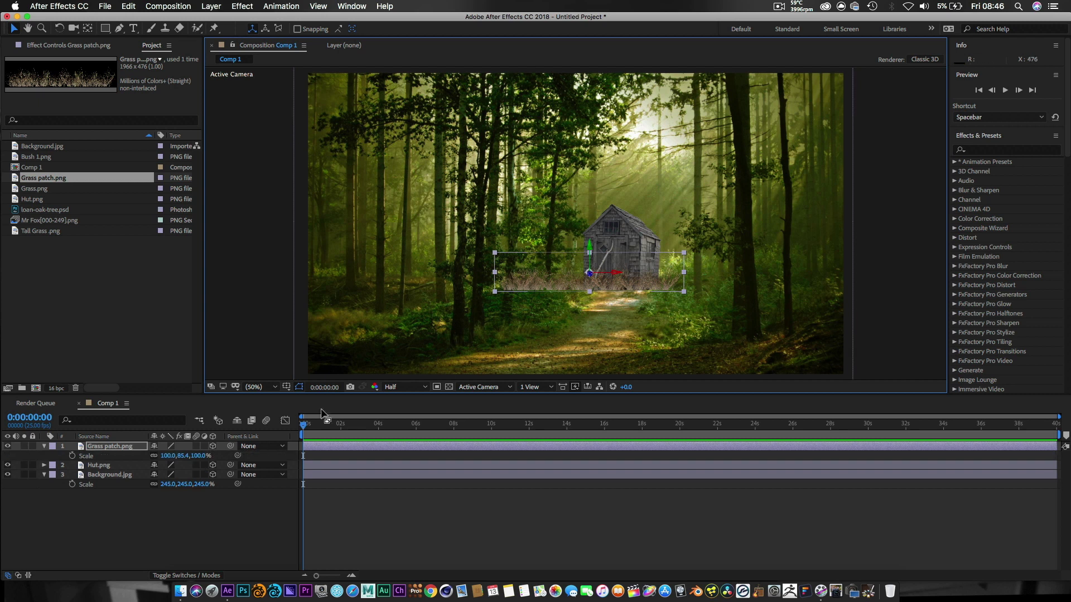
pyautogui.moveTo(200, 456); pyautogui.dragTo(176, 463)
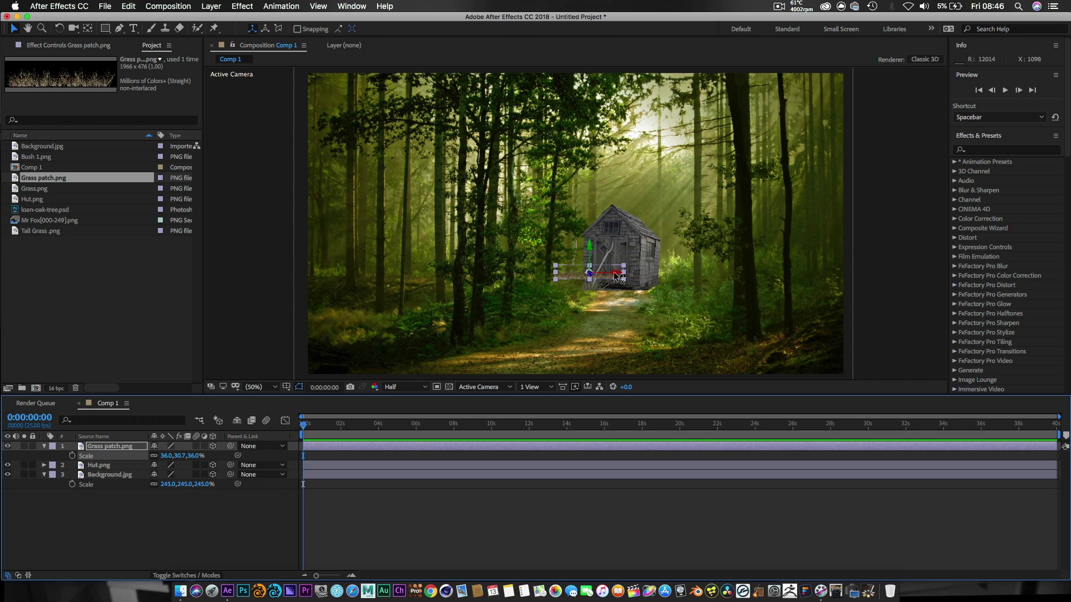
pyautogui.moveTo(615, 274); pyautogui.dragTo(677, 271)
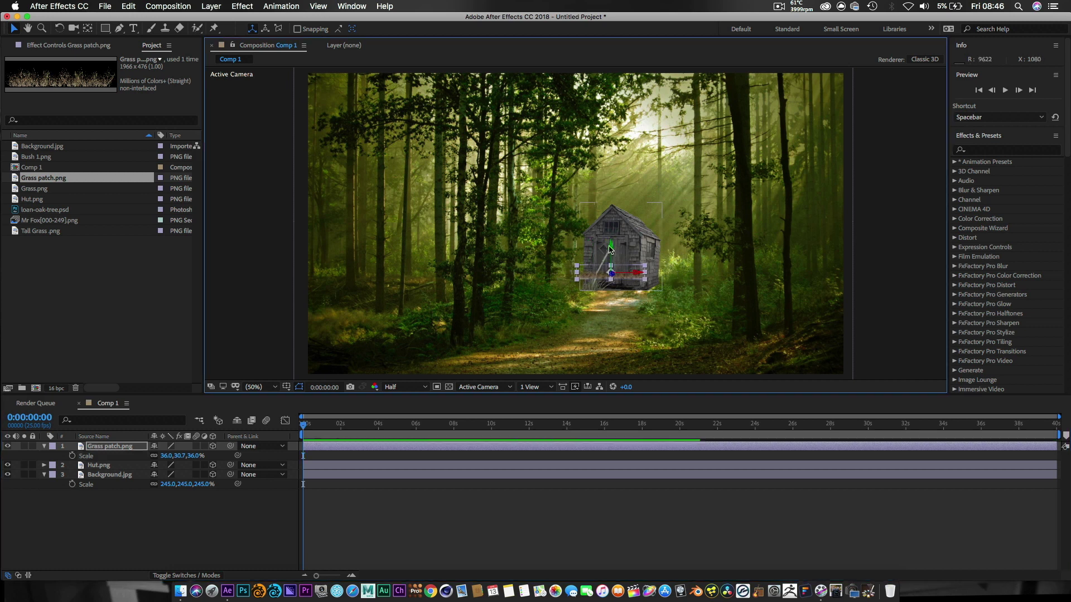
pyautogui.moveTo(610, 251); pyautogui.dragTo(588, 308)
pyautogui.click(588, 304)
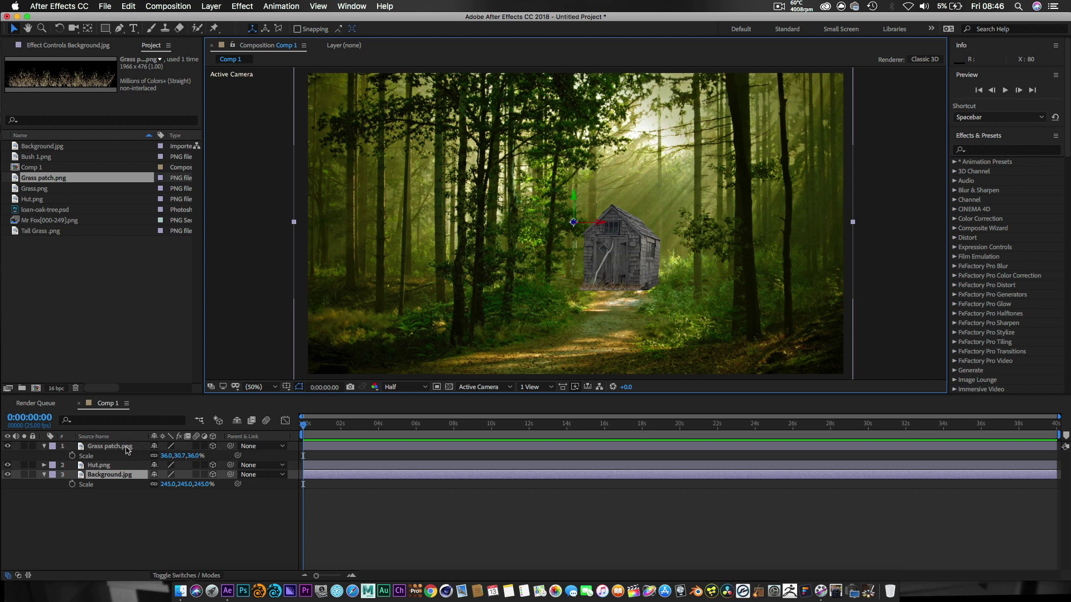
pyautogui.click(126, 447)
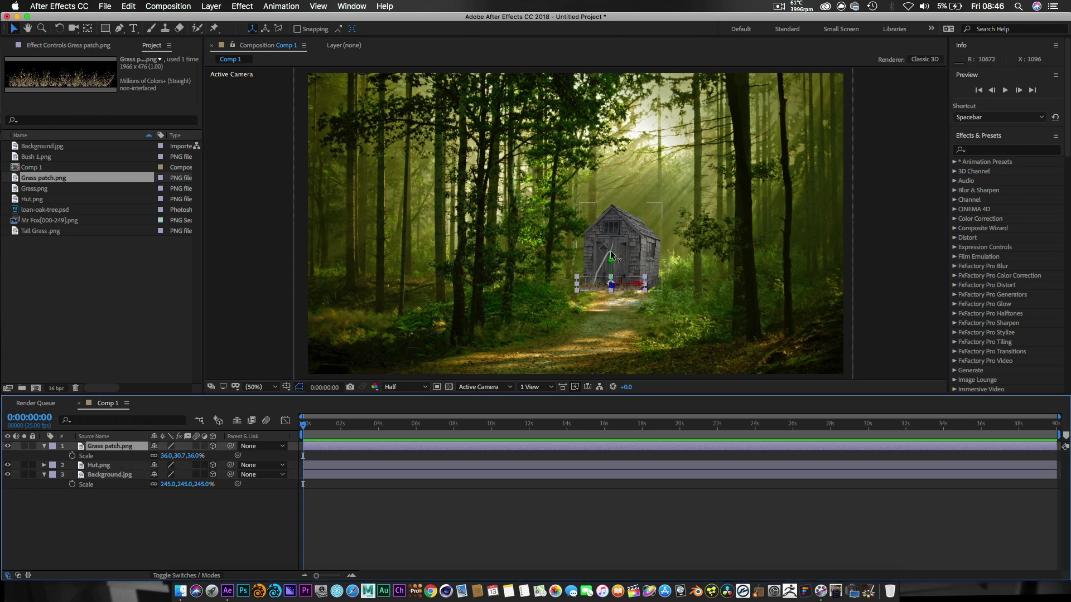
pyautogui.click(611, 256)
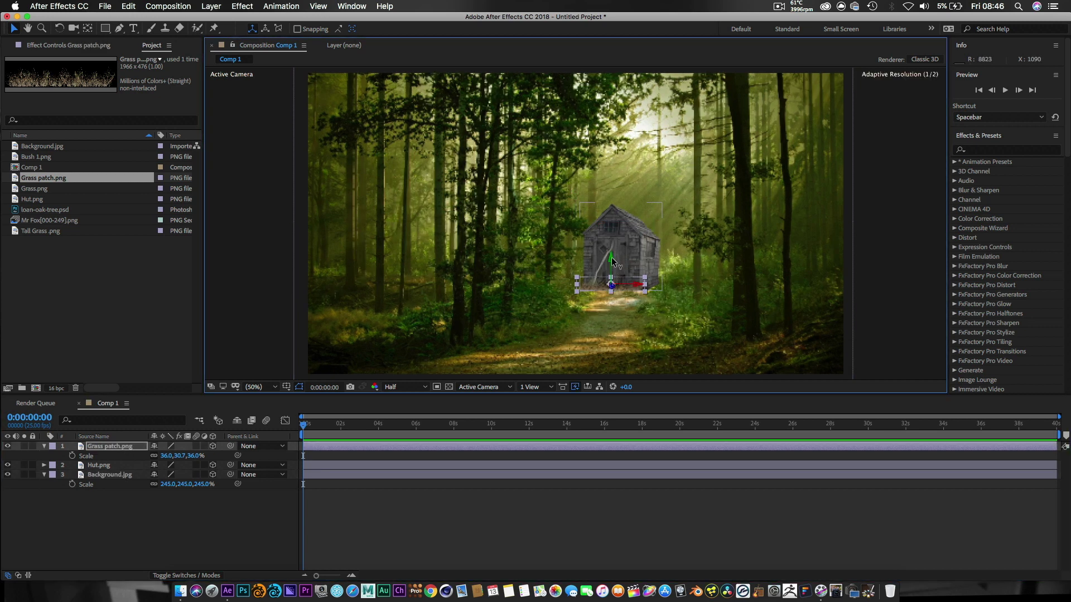
pyautogui.click(554, 321)
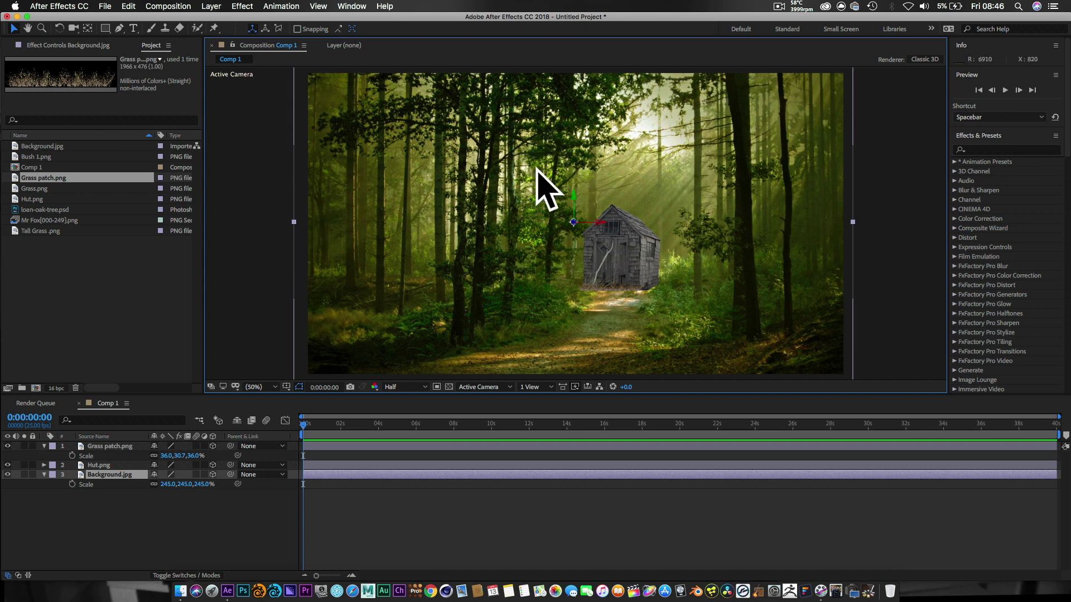
# Add Tall Grass .png to the left foreground of Comp 1 and loan-oak-tree.psd to the right foreground beside the hut.
pyautogui.click(31, 189)
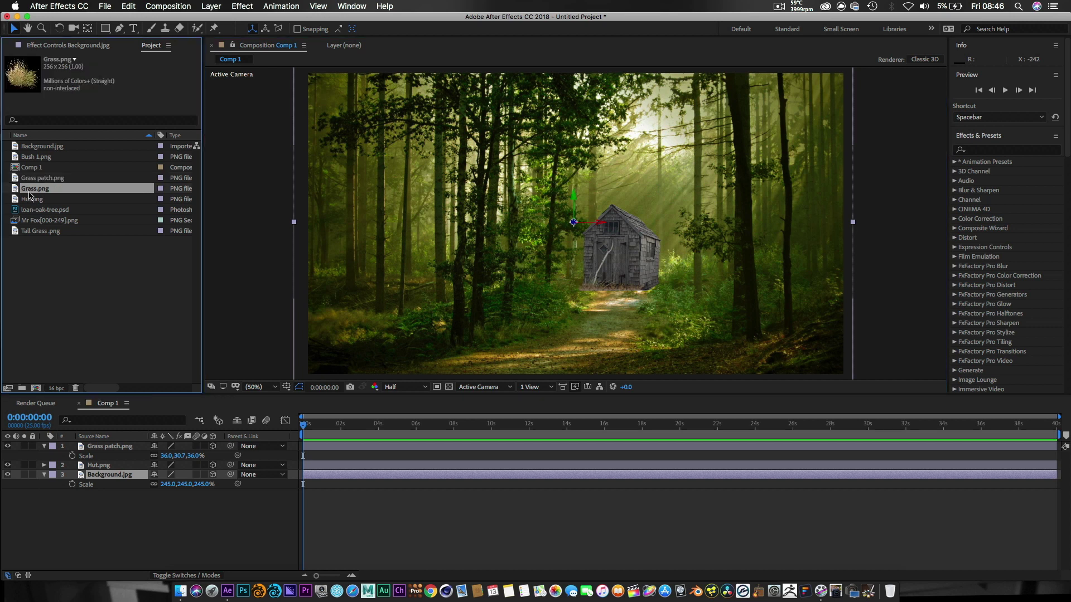
pyautogui.click(30, 231)
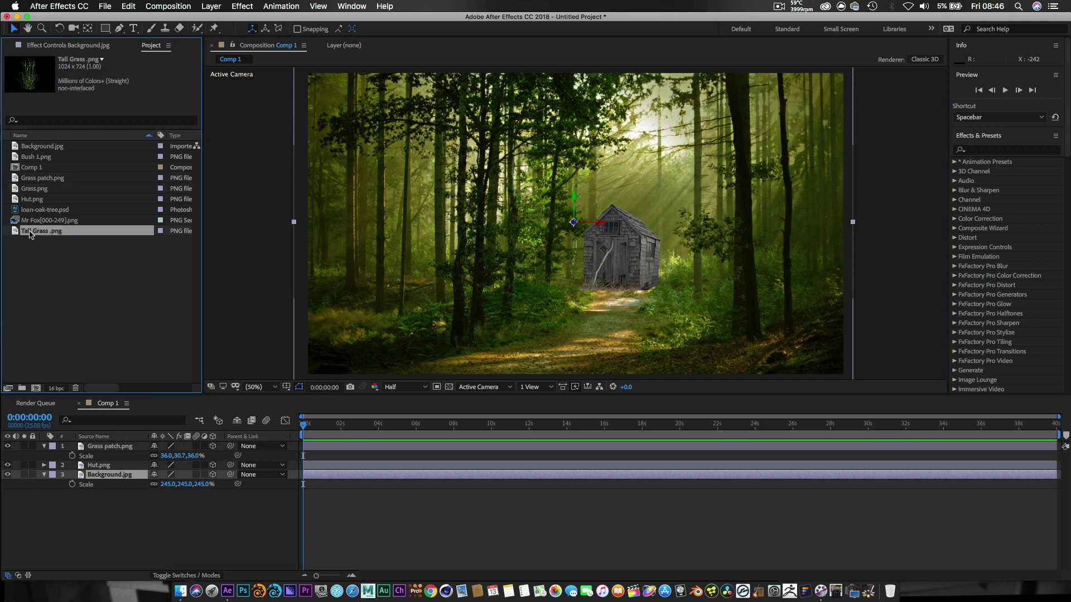
pyautogui.moveTo(30, 233); pyautogui.dragTo(384, 308)
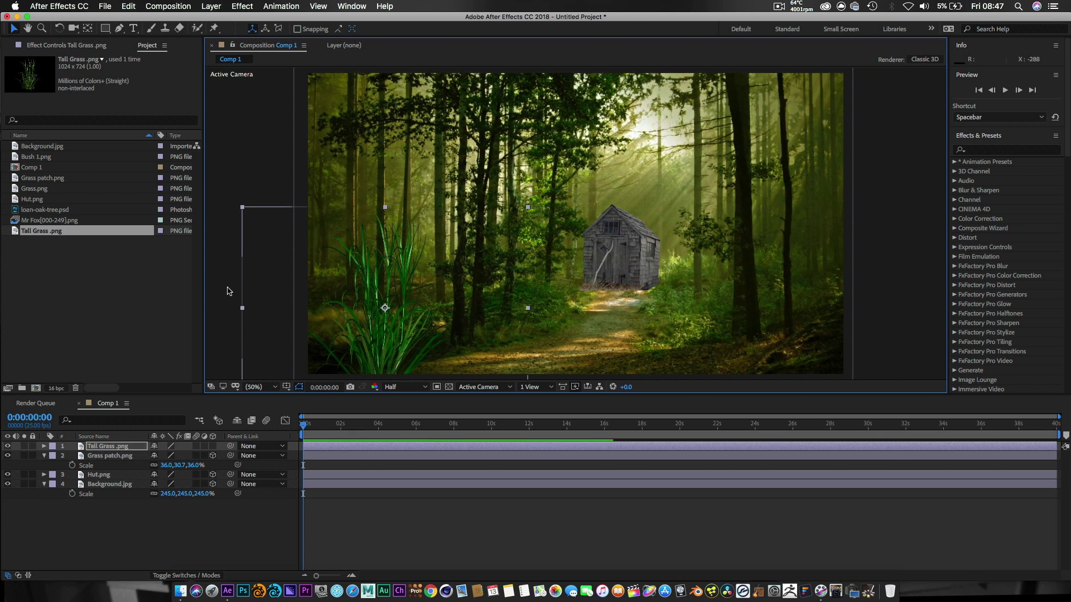
pyautogui.click(53, 296)
pyautogui.click(39, 213)
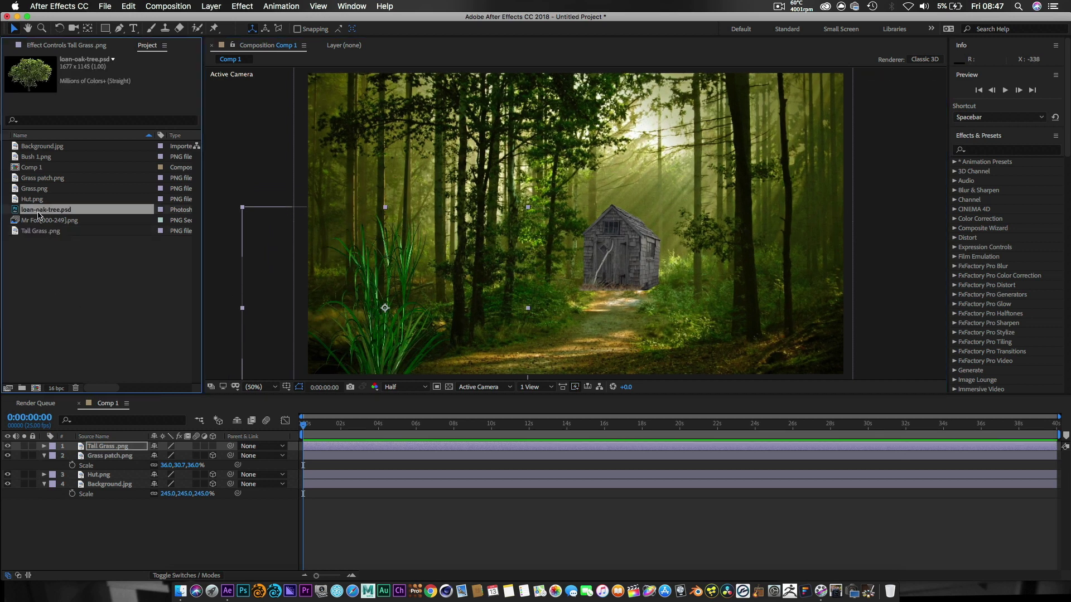
pyautogui.moveTo(39, 216); pyautogui.dragTo(824, 252)
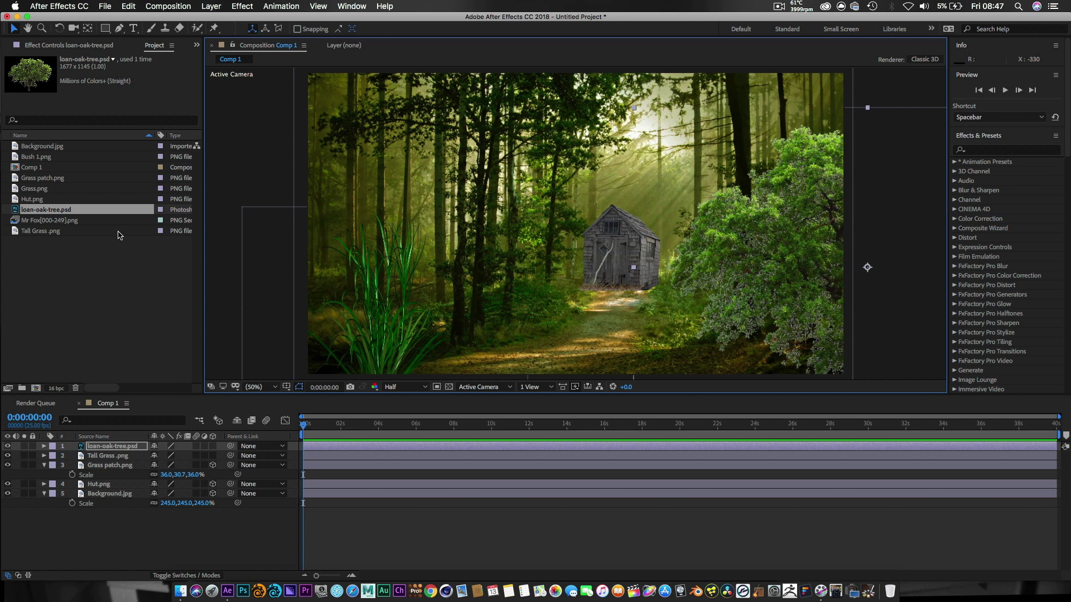
# Add the Mr Fox PNG sequence to Comp 1 over the path, and make the tall grass and oak tree 3D layers.
pyautogui.click(58, 221)
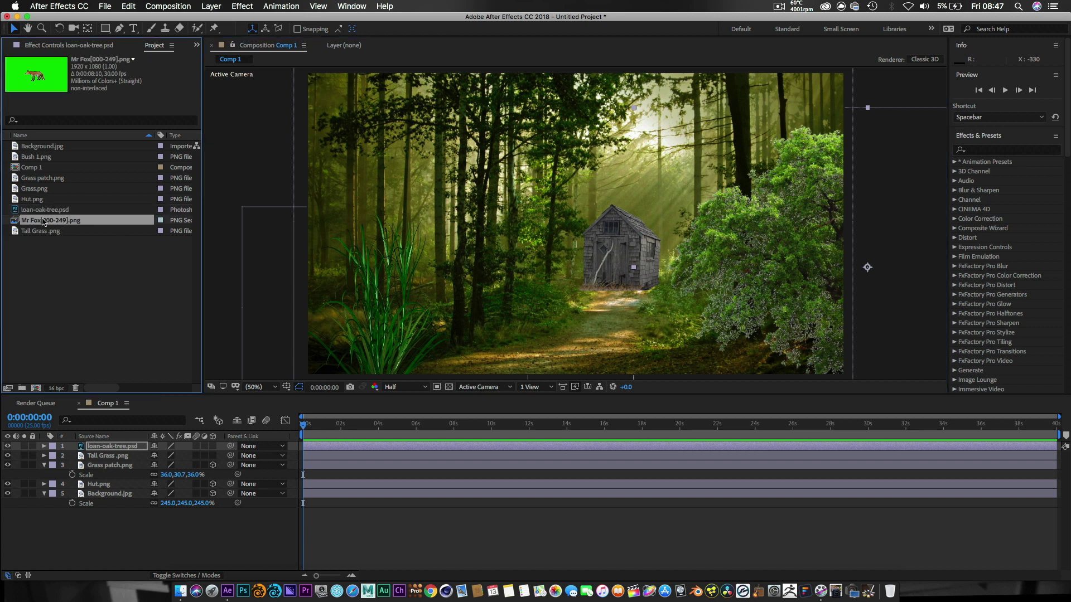
pyautogui.moveTo(45, 222); pyautogui.dragTo(616, 302)
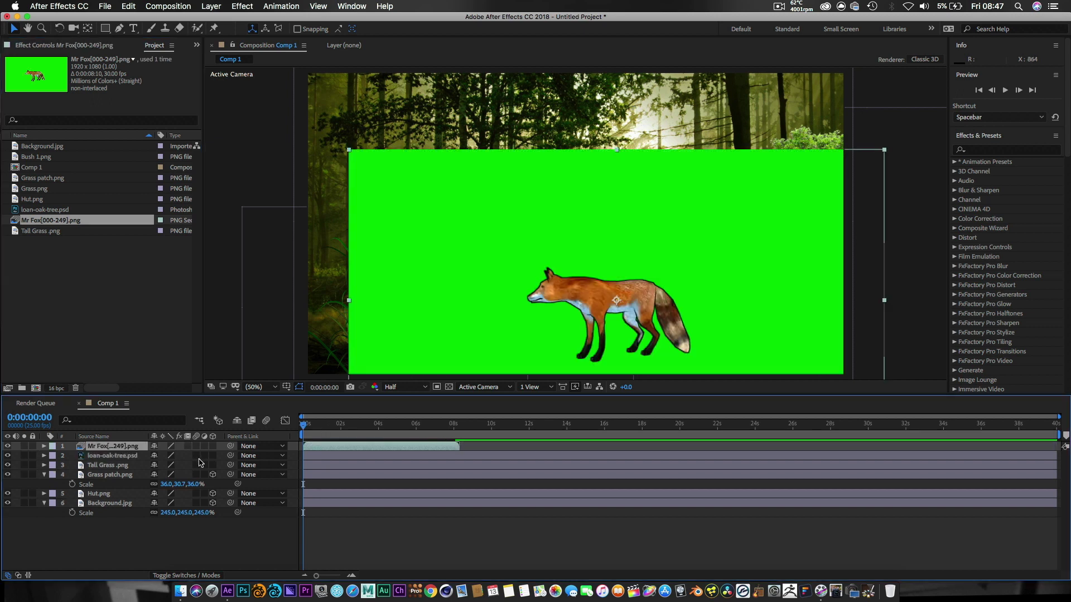
pyautogui.click(213, 465)
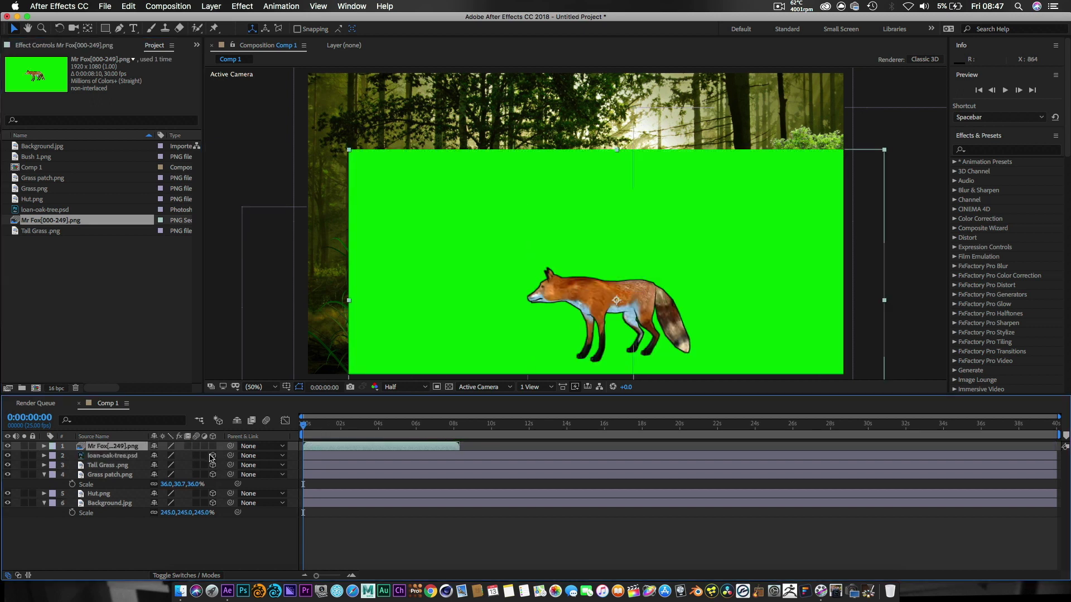
pyautogui.click(213, 456)
# Apply Keylight (1.2) to the Mr Fox layer and sample its green backdrop as the Screen Colour.
pyautogui.rightClick(121, 448)
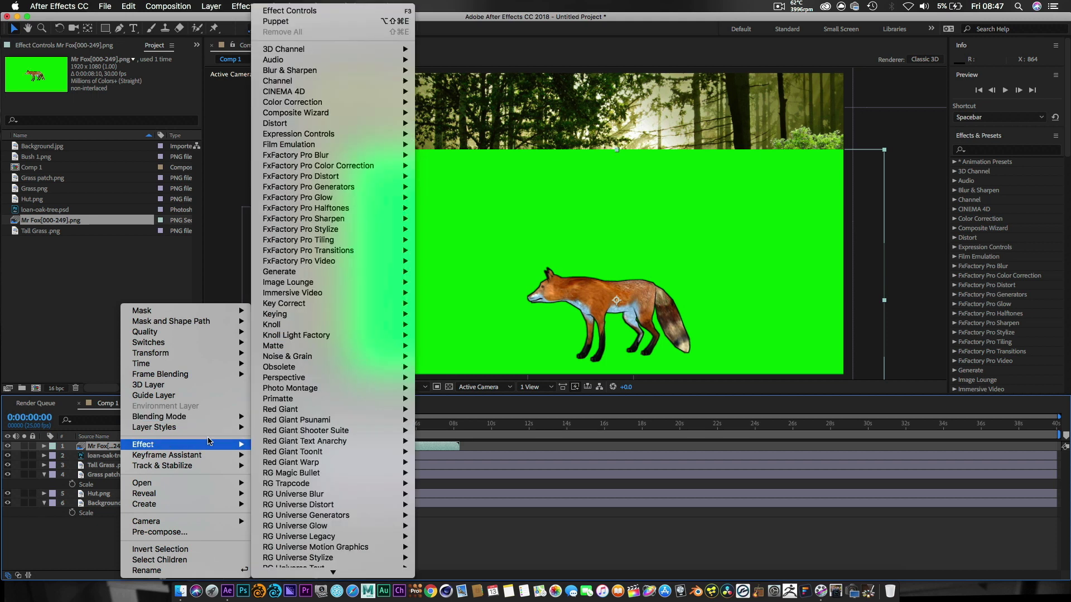
pyautogui.moveTo(239, 434)
pyautogui.moveTo(392, 314)
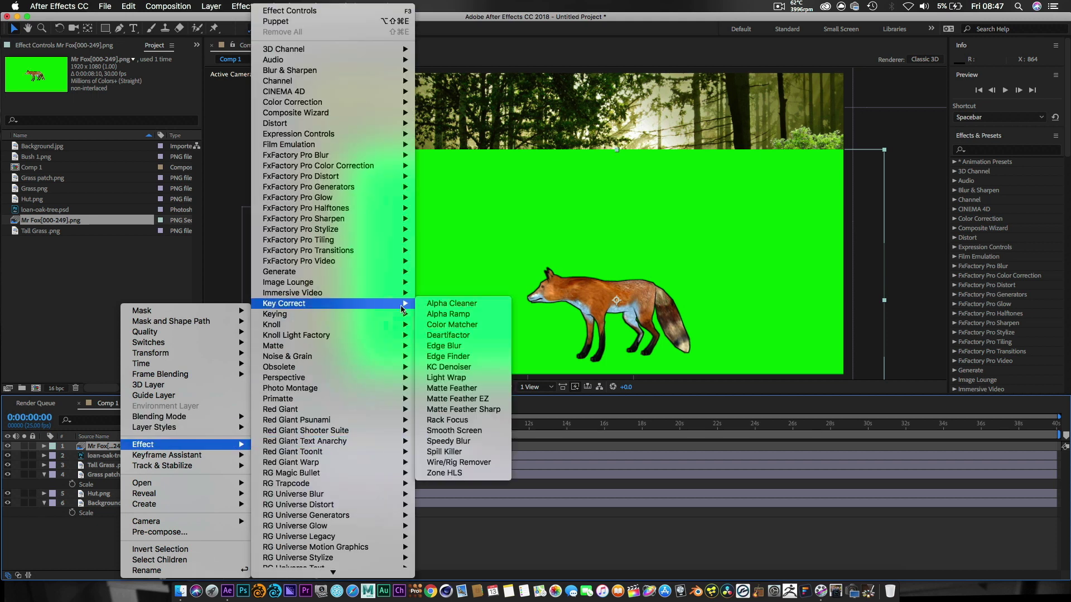
pyautogui.click(466, 398)
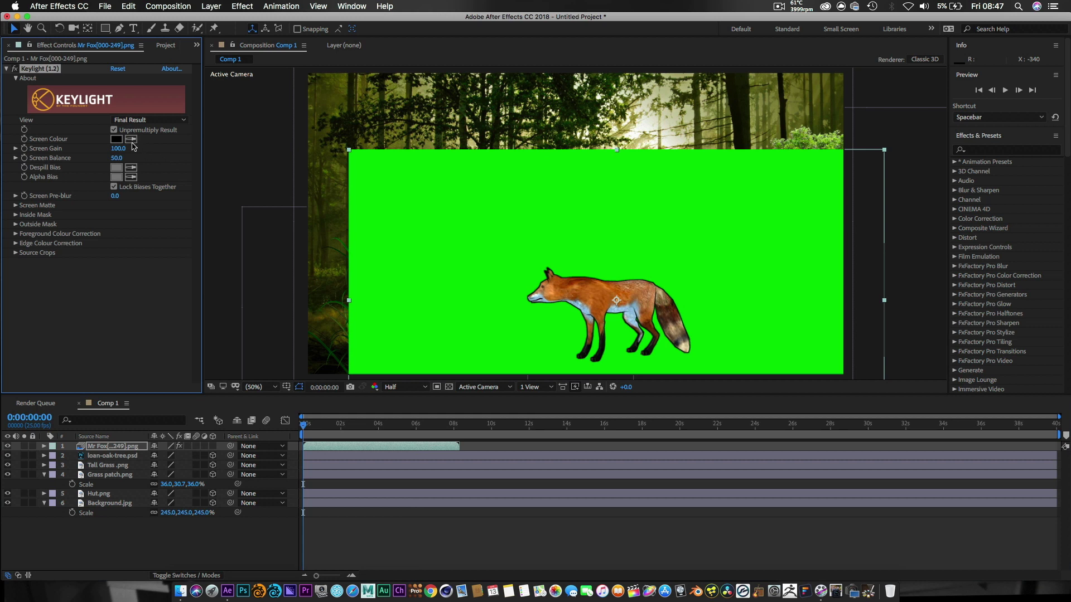
pyautogui.click(131, 139)
pyautogui.click(350, 269)
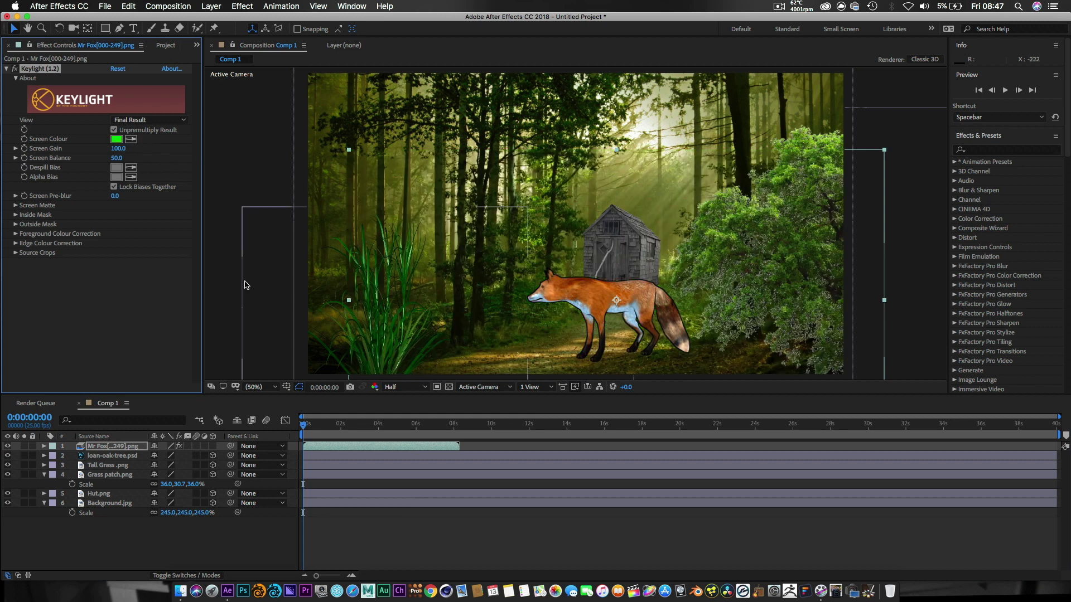
# Scale the fox to 28.0% and position it on the path just in front of the hut.
pyautogui.press('s')
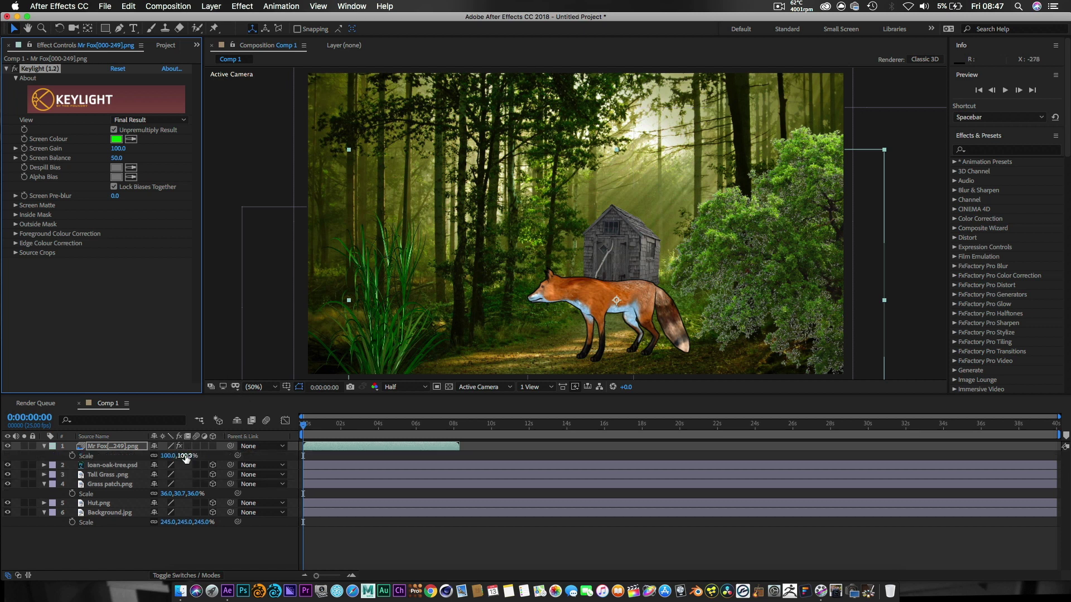
pyautogui.moveTo(174, 456); pyautogui.dragTo(152, 456)
pyautogui.moveTo(138, 459); pyautogui.dragTo(149, 459)
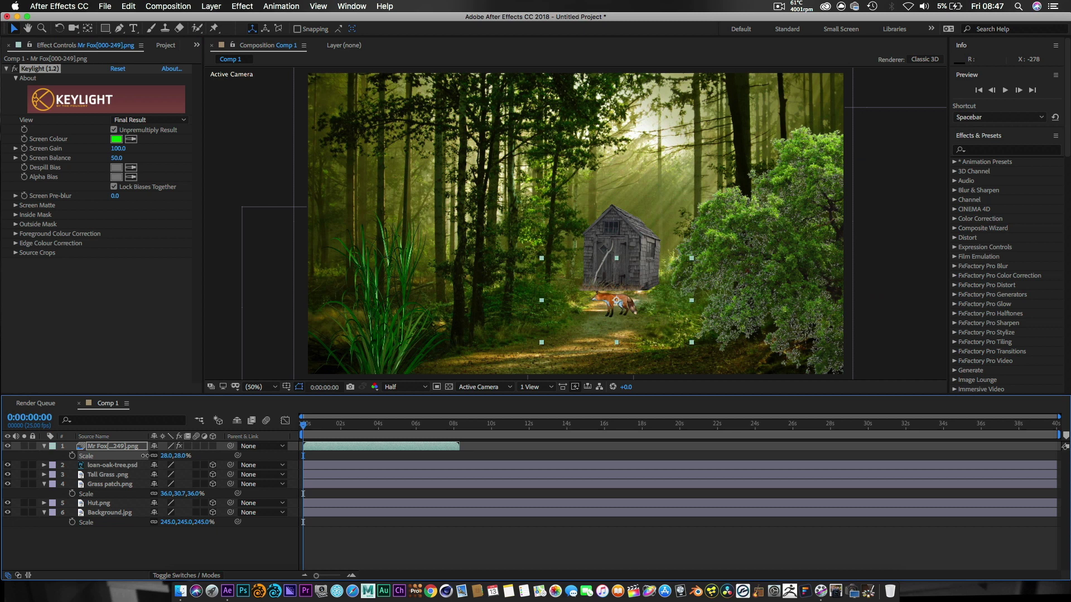
pyautogui.click(633, 314)
pyautogui.moveTo(633, 314); pyautogui.dragTo(641, 312)
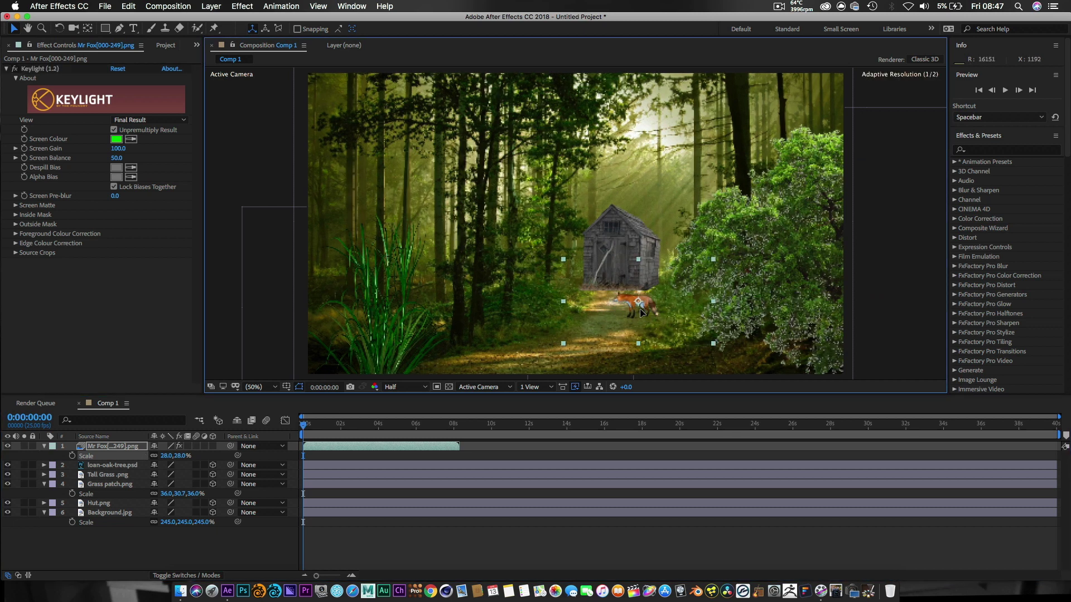
# Make the Mr Fox layer 3D, collapse the fox and grass patch layer properties, and deselect the fox.
pyautogui.click(213, 447)
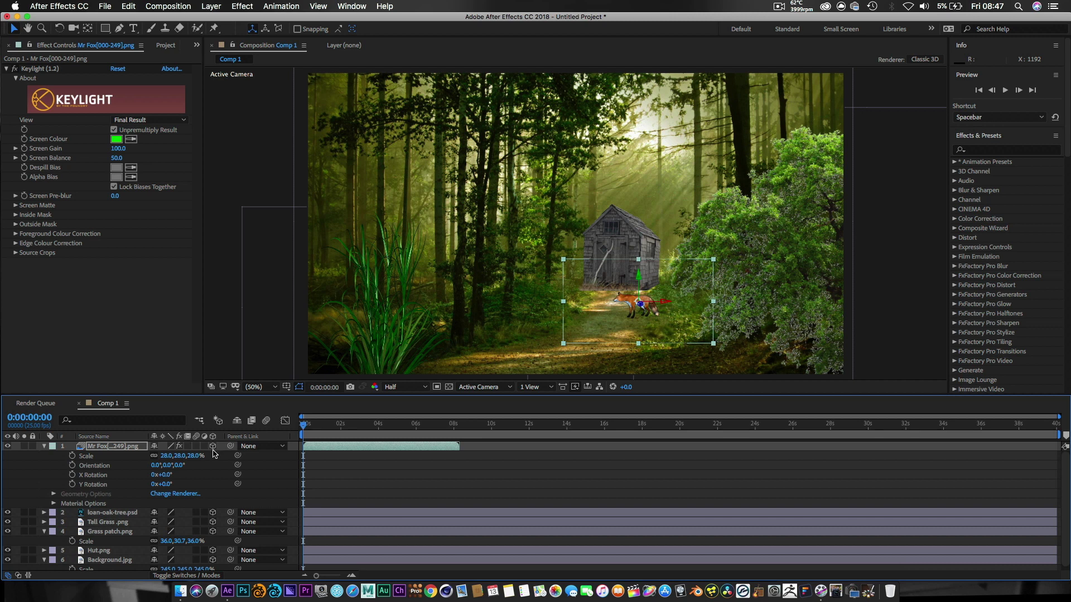
pyautogui.click(44, 447)
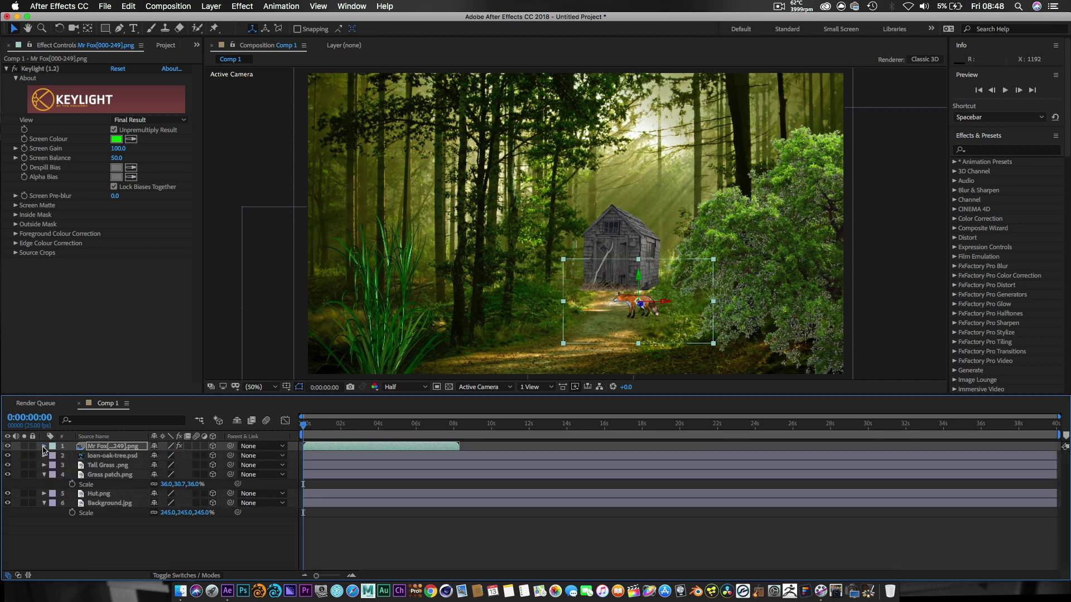
pyautogui.click(44, 475)
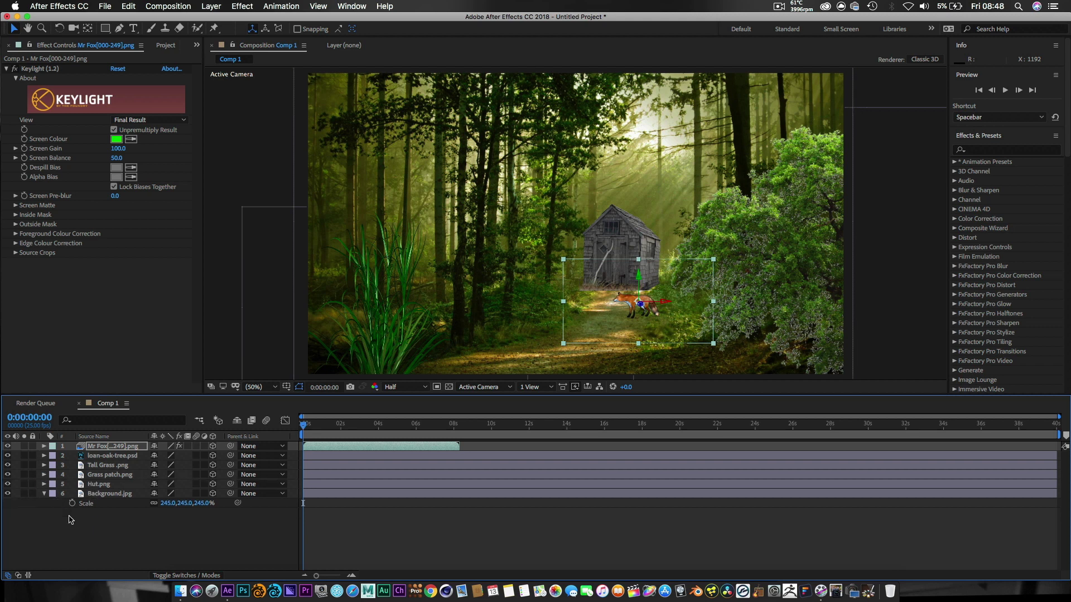
pyautogui.click(212, 280)
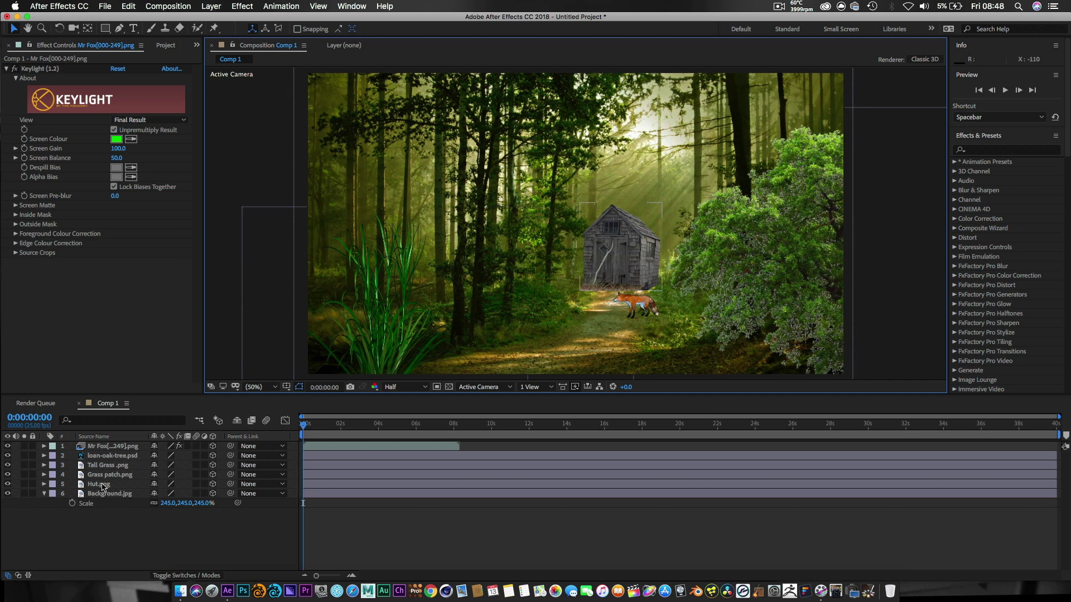
# Place a single puppet position pin in the lower middle of the Tall Grass layer and return to the Selection tool.
pyautogui.click(407, 345)
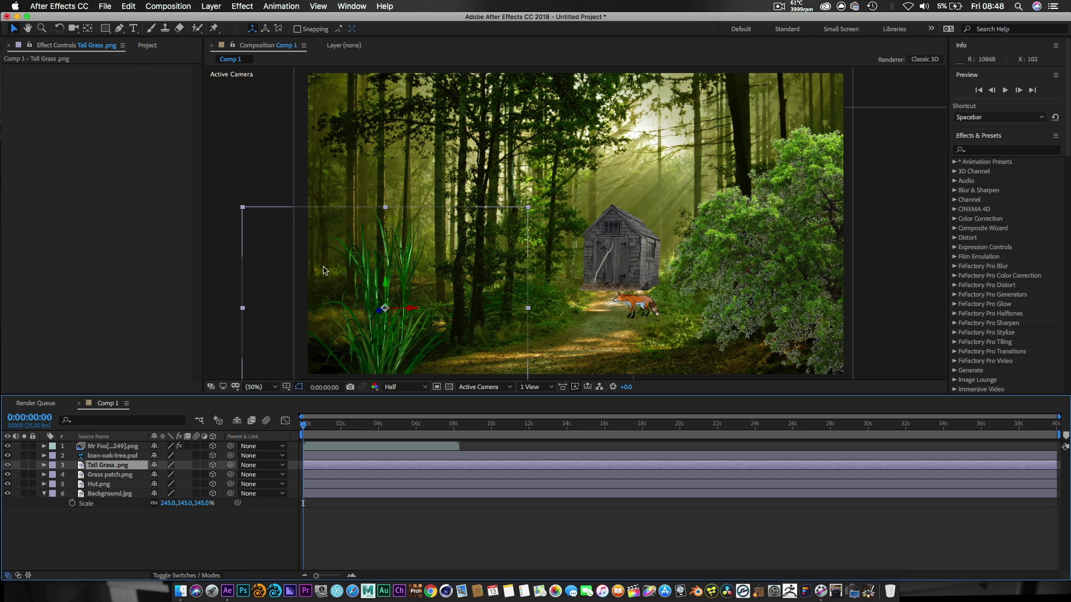
pyautogui.click(214, 29)
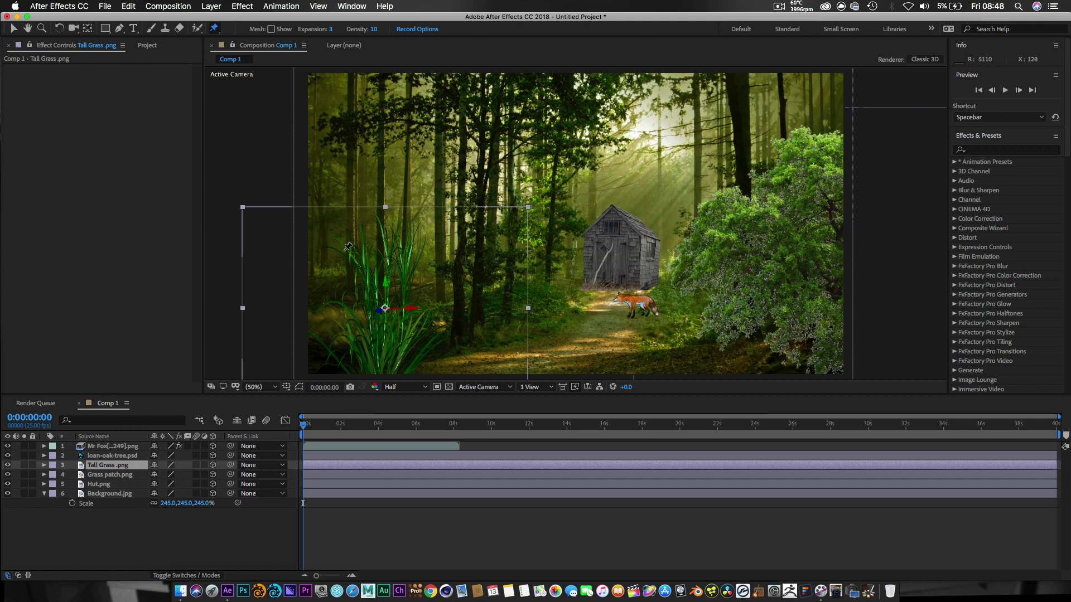
pyautogui.click(384, 329)
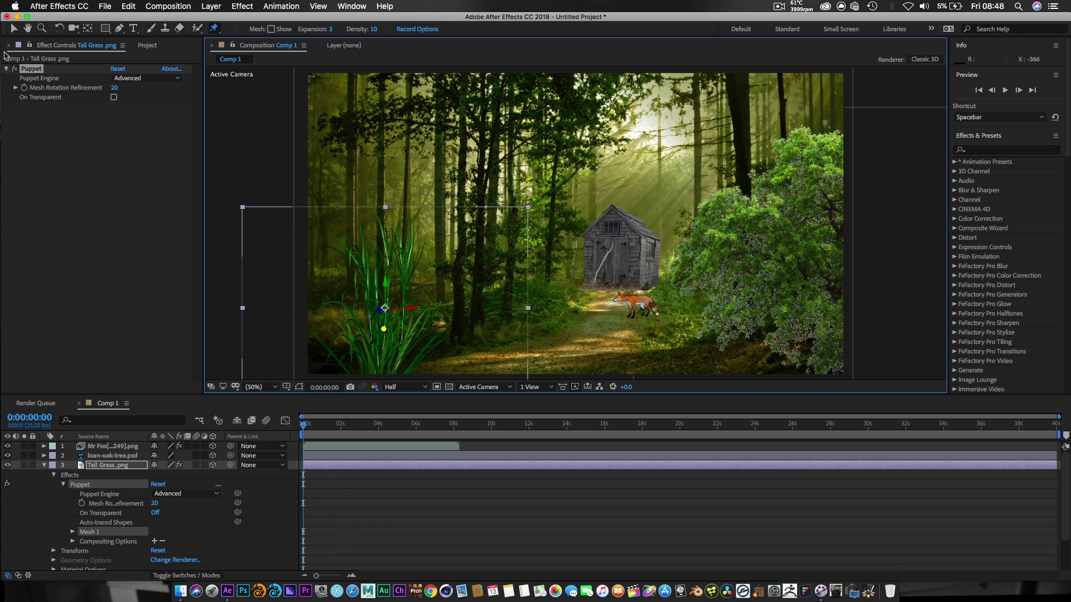
pyautogui.click(14, 29)
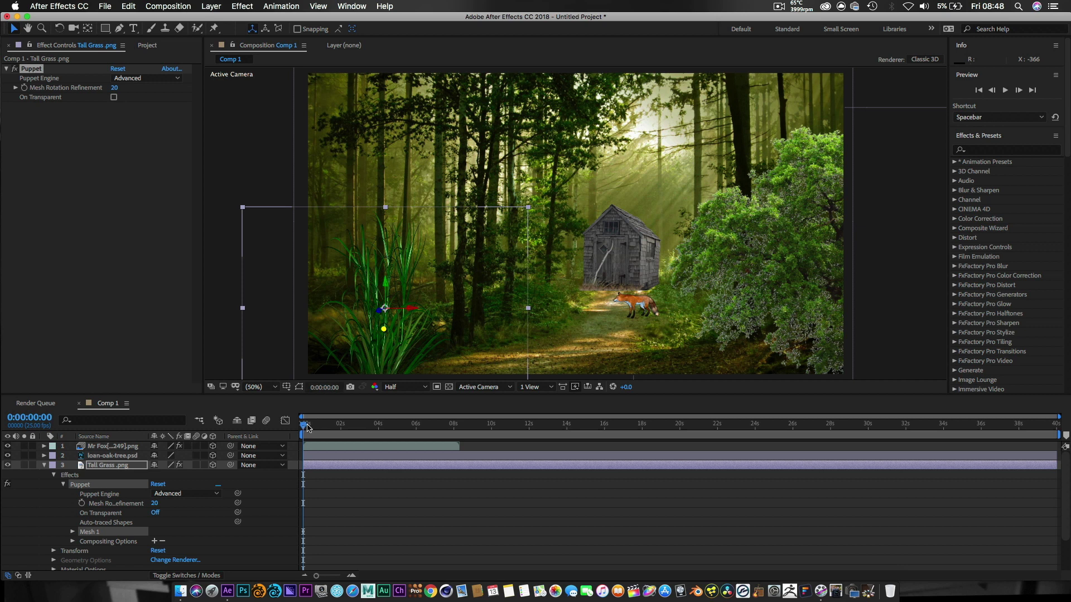
# Keyframe a gentle grass sway by nudging the puppet pin slightly left at 0:00:01:14 and back right at 0:00:04:02.
pyautogui.moveTo(303, 427); pyautogui.dragTo(332, 427)
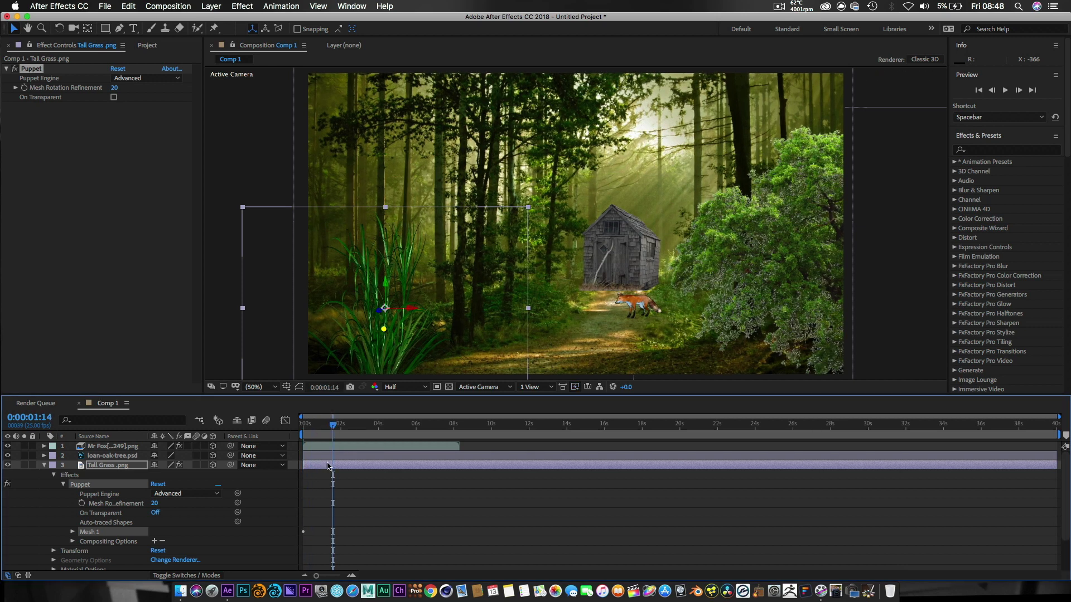
pyautogui.moveTo(384, 329); pyautogui.dragTo(381, 332)
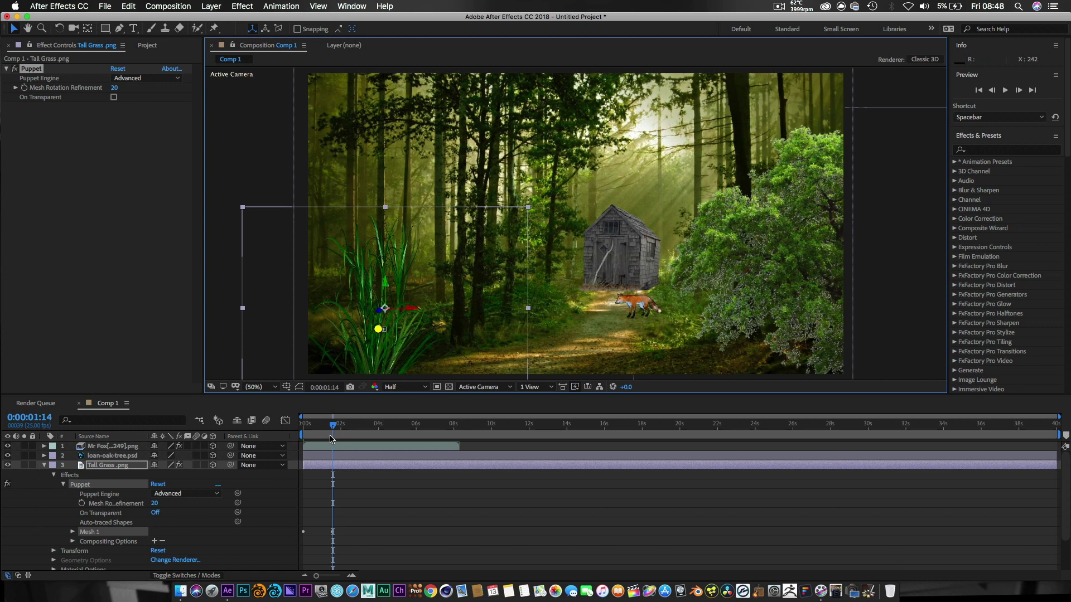
pyautogui.moveTo(337, 429); pyautogui.dragTo(383, 430)
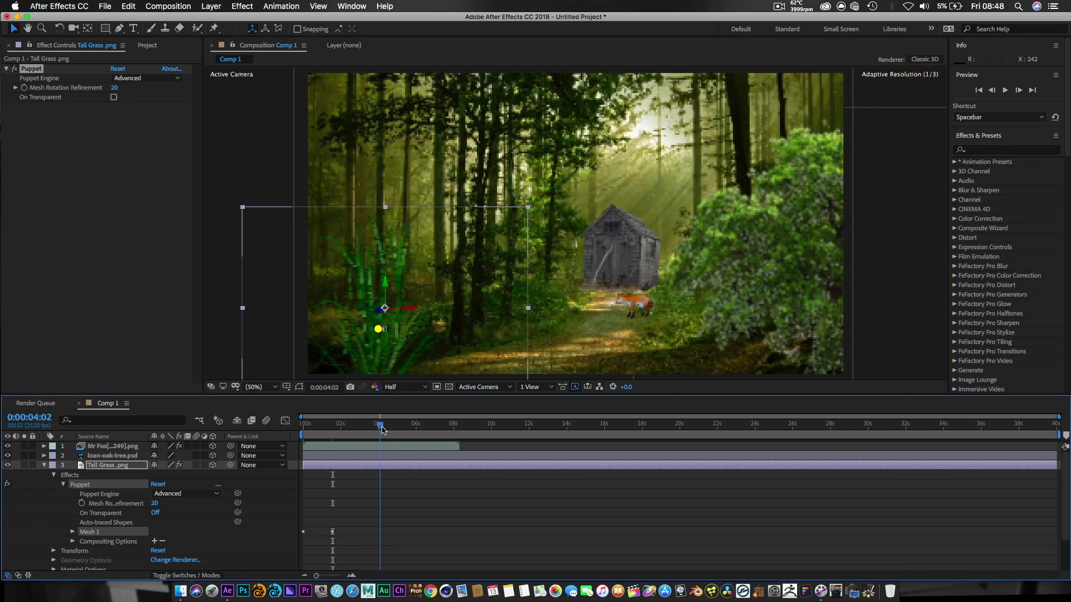
pyautogui.click(379, 330)
pyautogui.moveTo(381, 332); pyautogui.dragTo(381, 331)
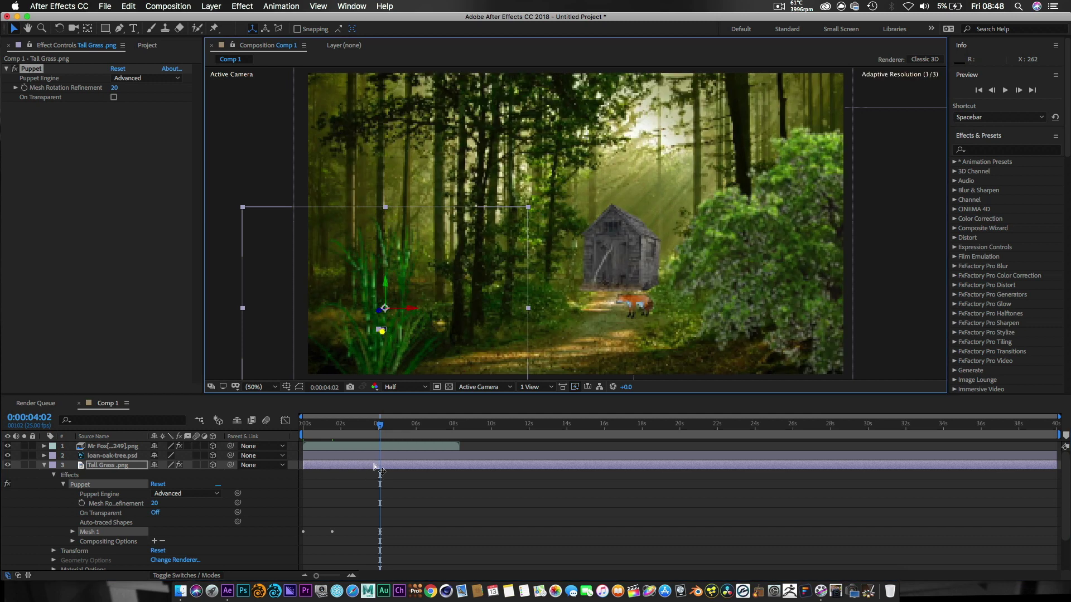
# Continue the tall grass sway by nudging the puppet pin slightly down at 0:00:06:09 and slightly right at 0:00:08:06.
pyautogui.moveTo(383, 428); pyautogui.dragTo(423, 427)
pyautogui.moveTo(380, 332); pyautogui.dragTo(383, 333)
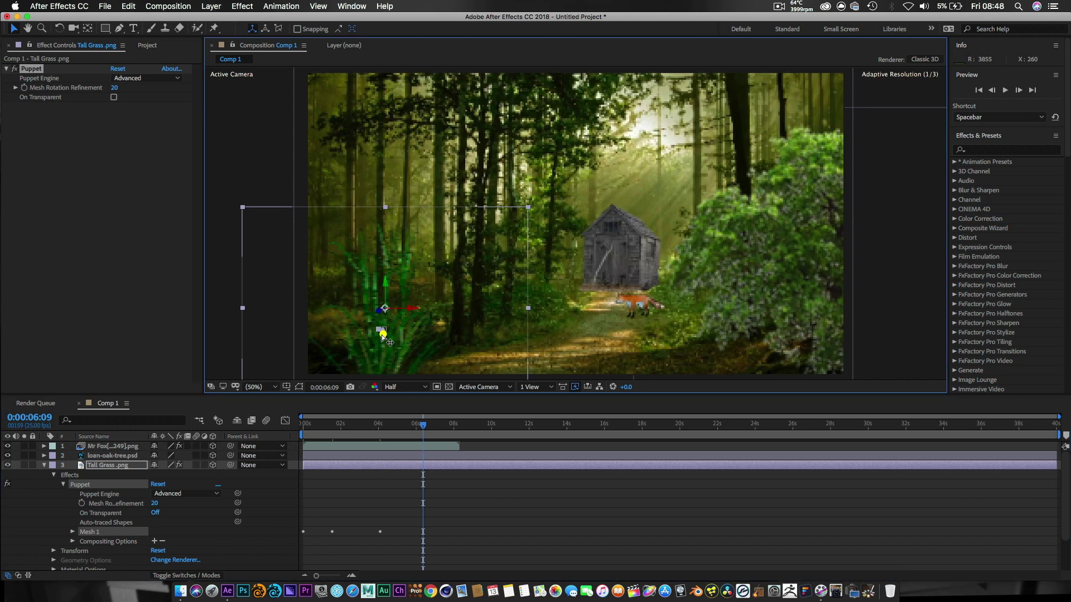
pyautogui.moveTo(420, 430); pyautogui.dragTo(458, 430)
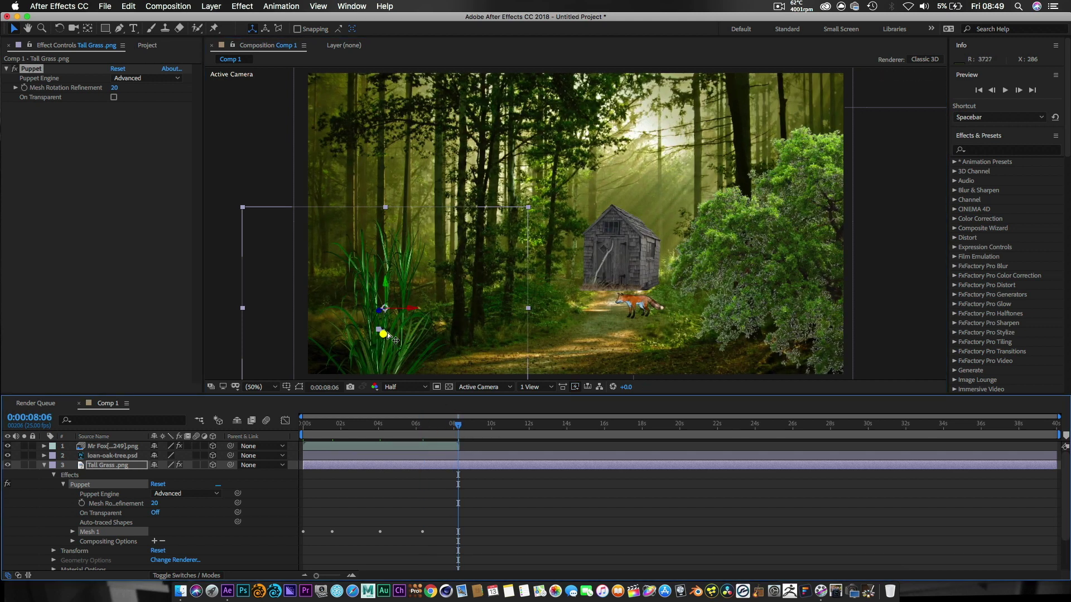
pyautogui.moveTo(383, 333); pyautogui.dragTo(387, 334)
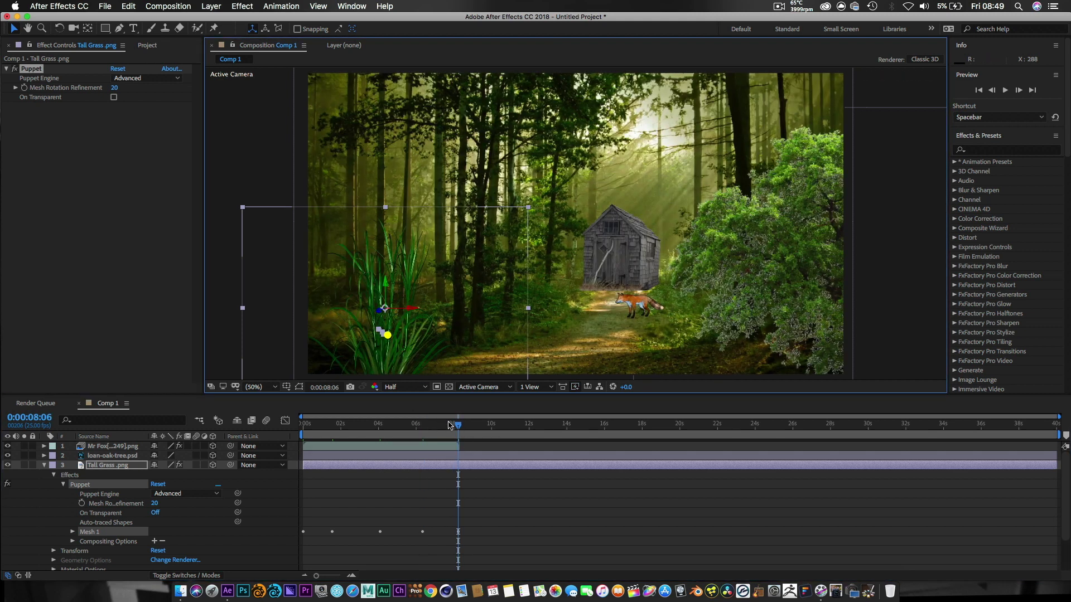
# Continue the tall grass sway by nudging the puppet pin slightly left at 0:00:09:19 and slightly right at 0:00:11:17.
pyautogui.moveTo(460, 428); pyautogui.dragTo(487, 427)
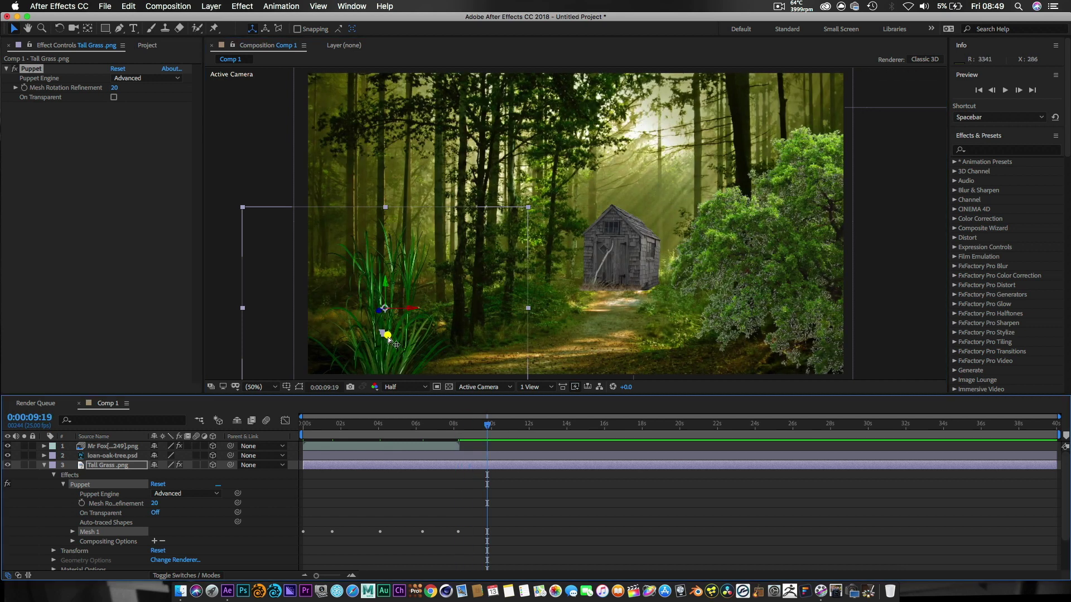
pyautogui.moveTo(388, 339); pyautogui.dragTo(387, 341)
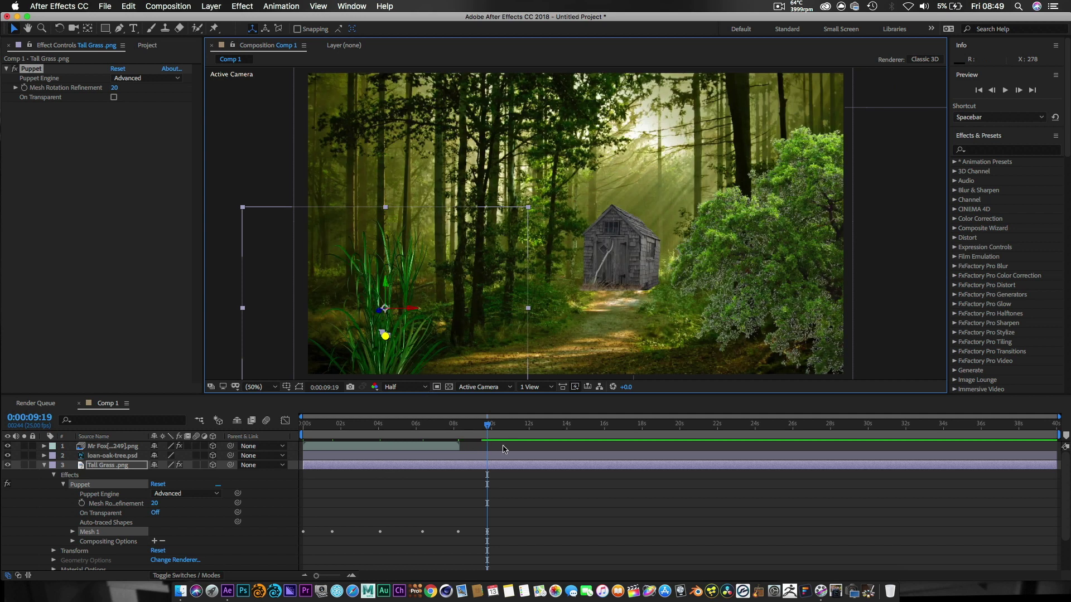
pyautogui.moveTo(489, 427); pyautogui.dragTo(523, 426)
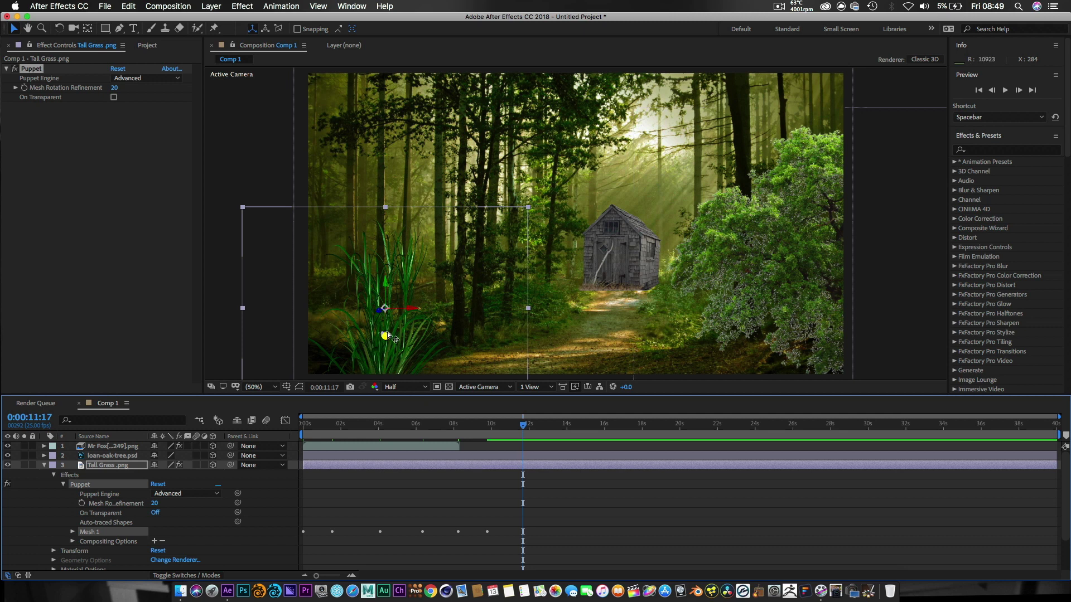
pyautogui.click(388, 339)
pyautogui.moveTo(388, 337); pyautogui.dragTo(390, 340)
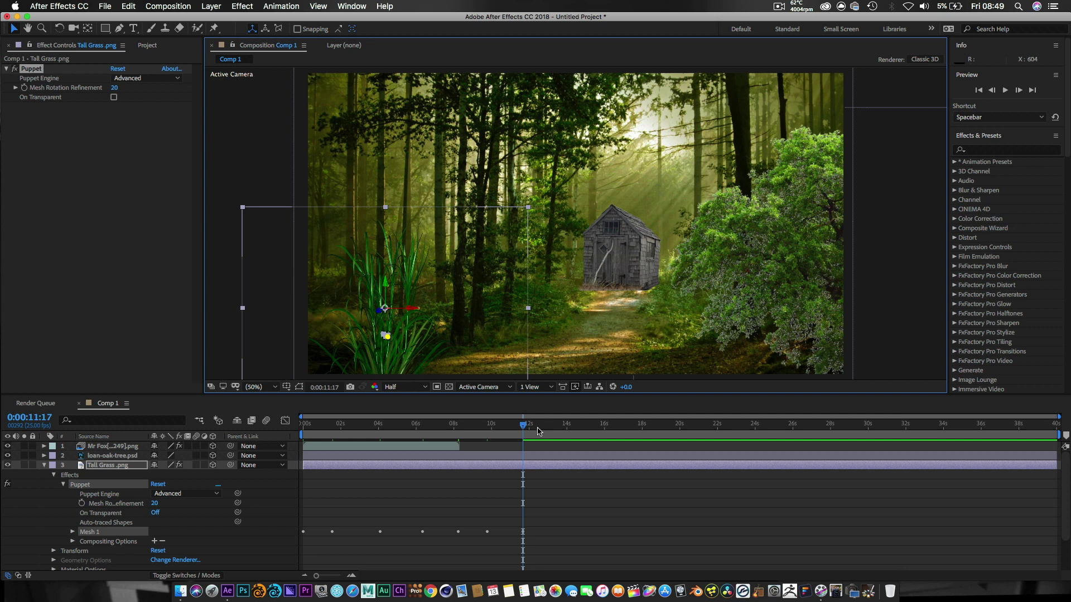
# Keyframe the grass puppet pin slightly left at 0:00:12:16 and slightly right at 0:00:14:15.
pyautogui.moveTo(523, 431); pyautogui.dragTo(541, 427)
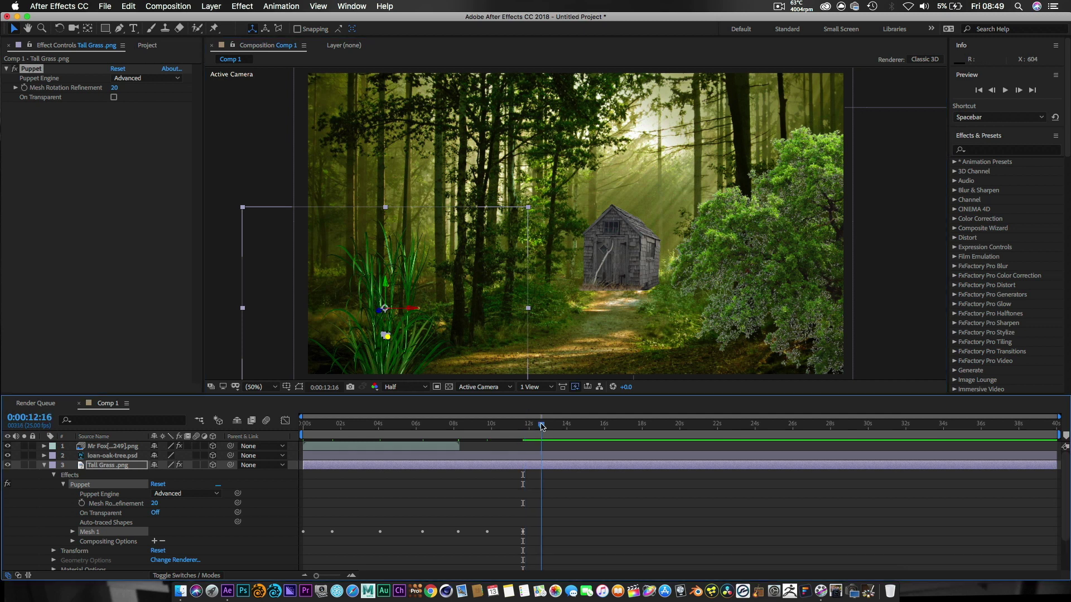
pyautogui.click(386, 337)
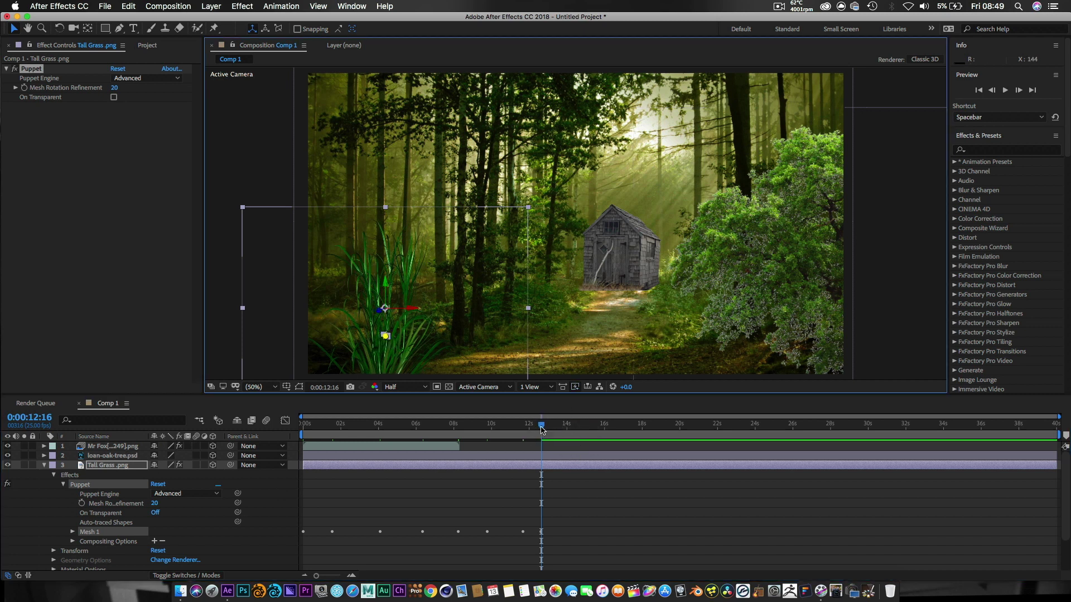
pyautogui.moveTo(541, 430); pyautogui.dragTo(578, 427)
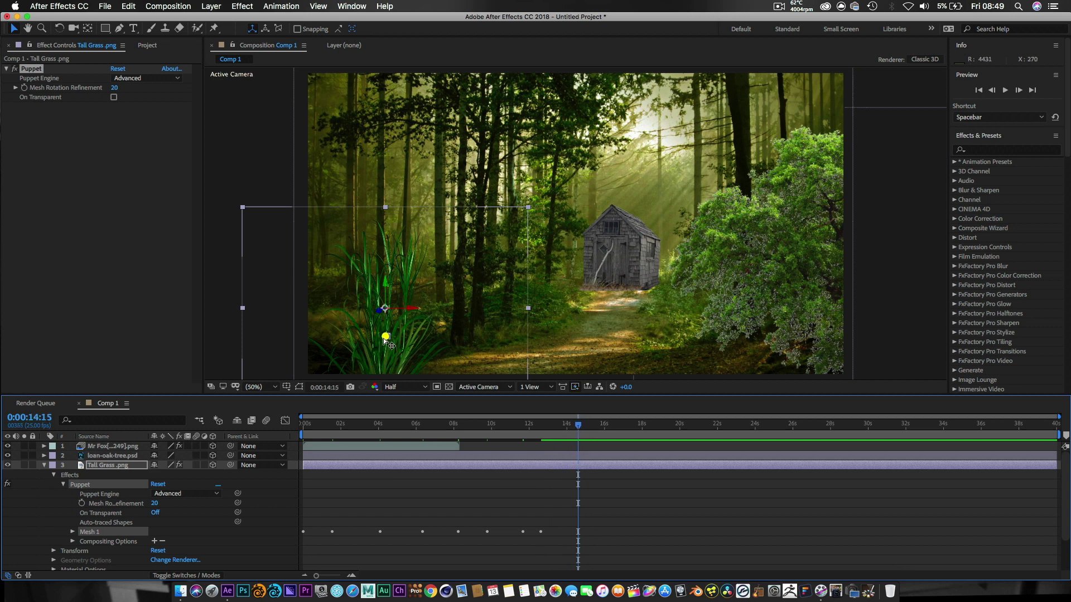
pyautogui.moveTo(391, 338); pyautogui.dragTo(393, 336)
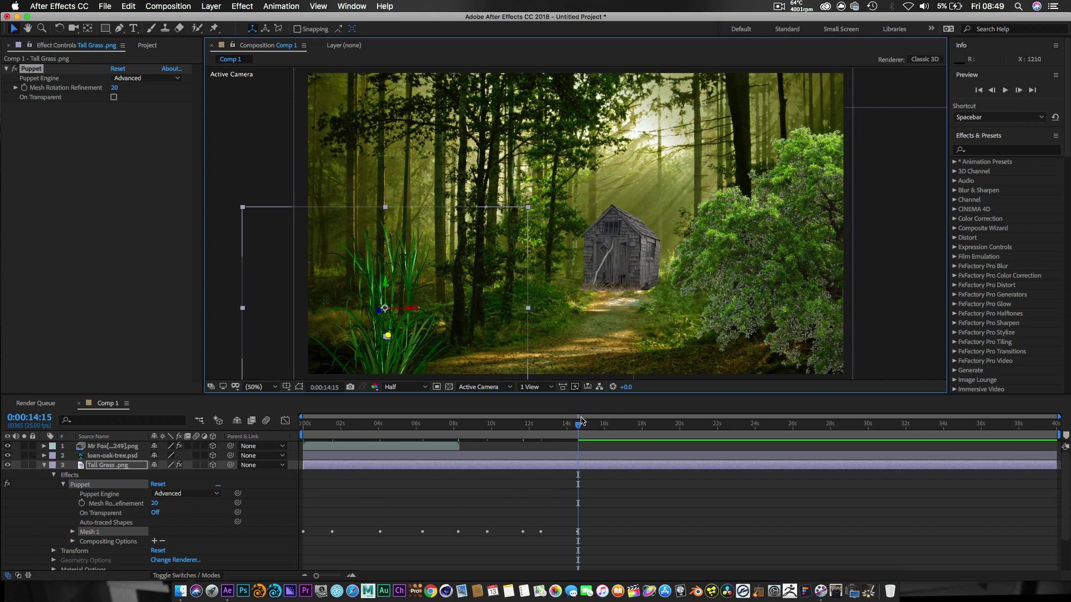
# Finish the grass sway with small puppet pin moves at 0:00:15:14, 0:00:18:03 and 0:00:19:10.
pyautogui.moveTo(578, 428); pyautogui.dragTo(596, 426)
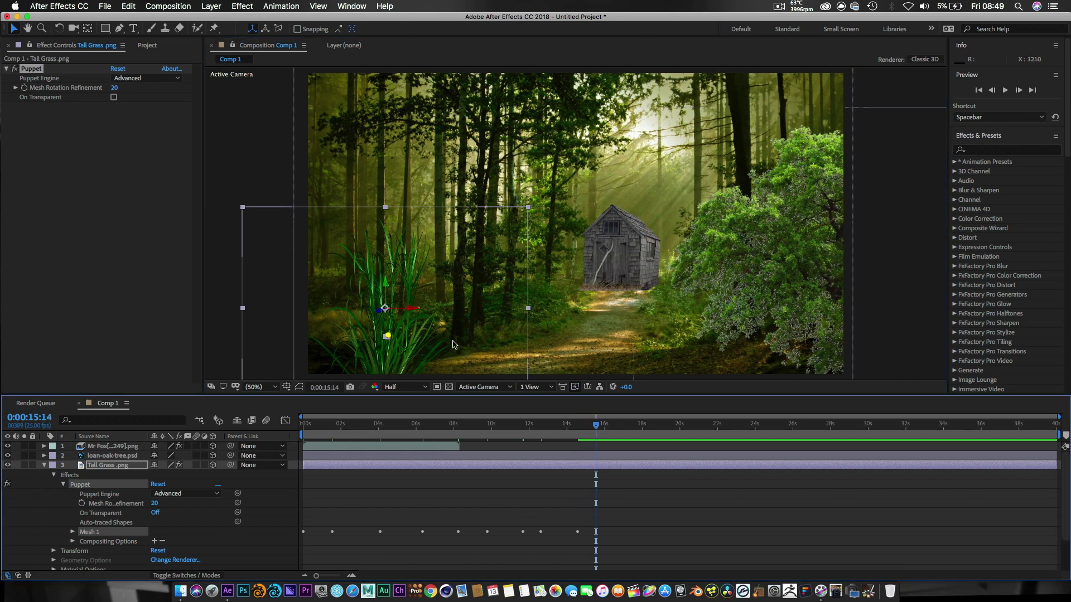
pyautogui.moveTo(387, 337); pyautogui.dragTo(390, 337)
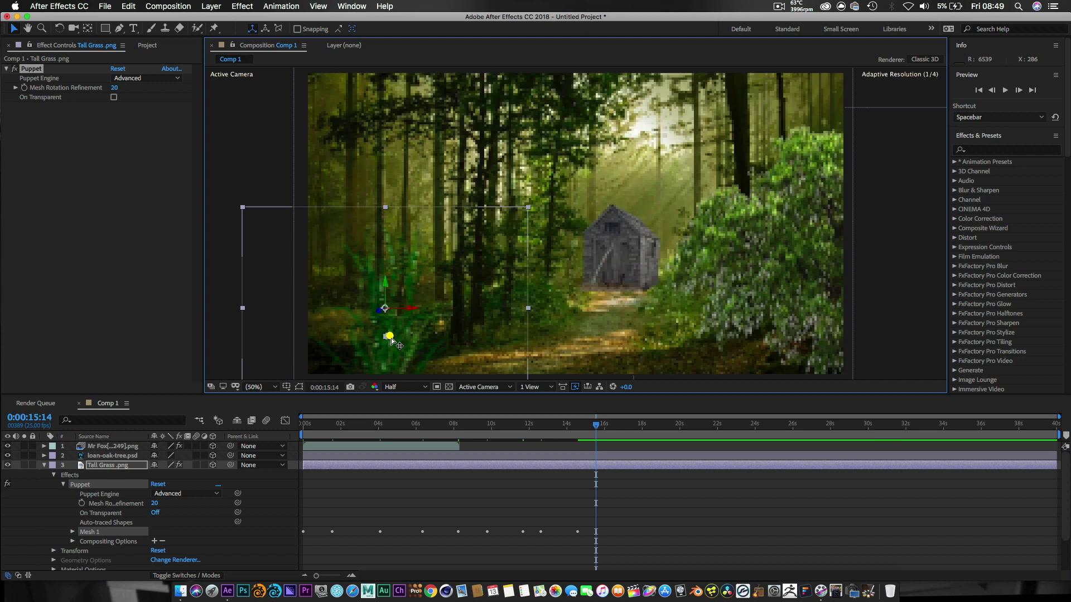
pyautogui.moveTo(598, 428); pyautogui.dragTo(646, 424)
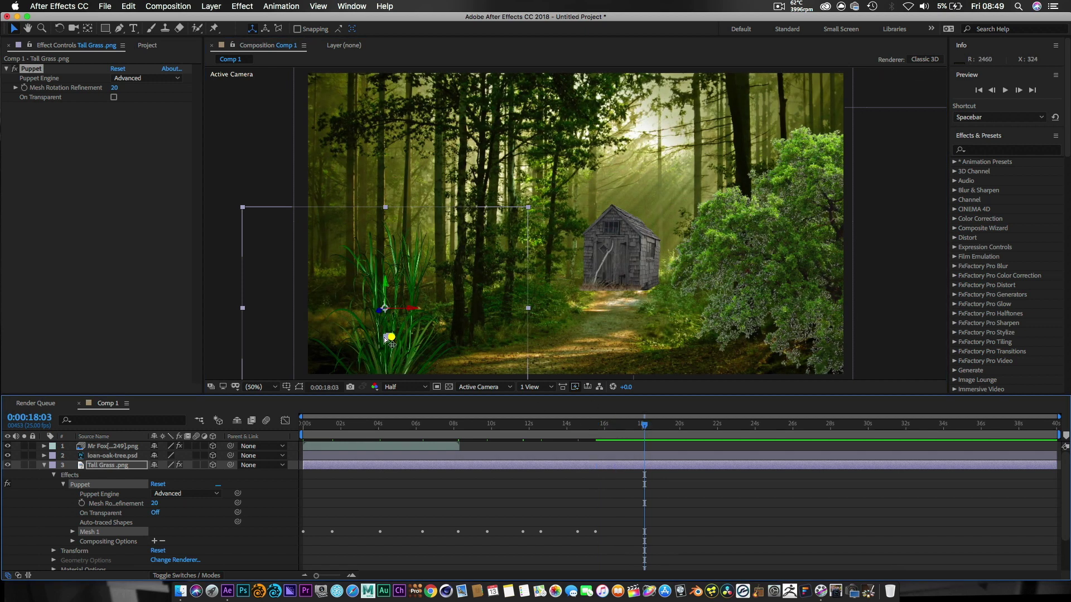
pyautogui.moveTo(388, 336); pyautogui.dragTo(389, 336)
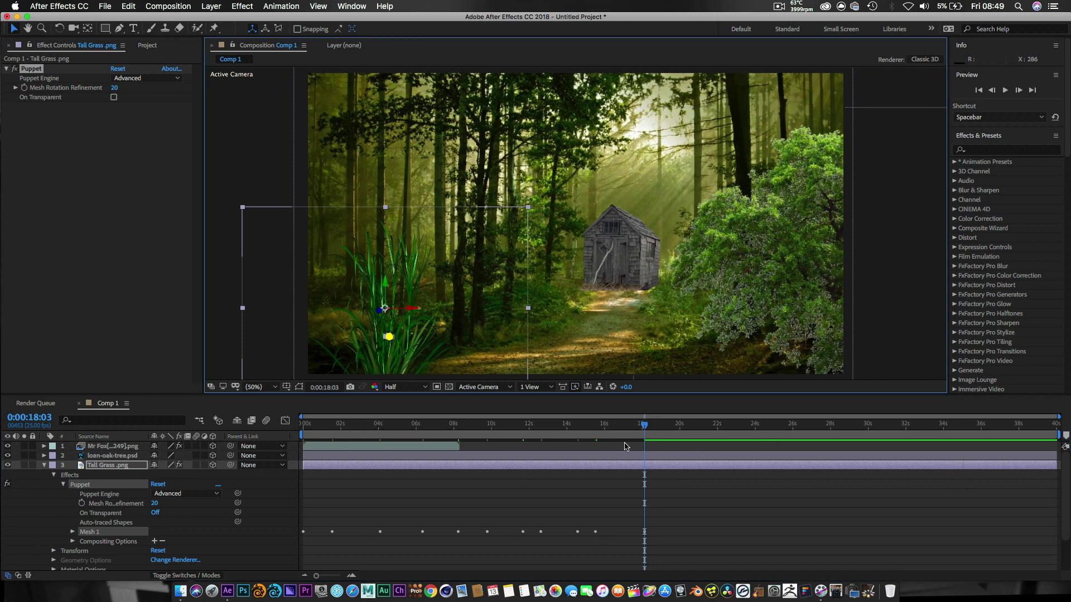
pyautogui.click(668, 427)
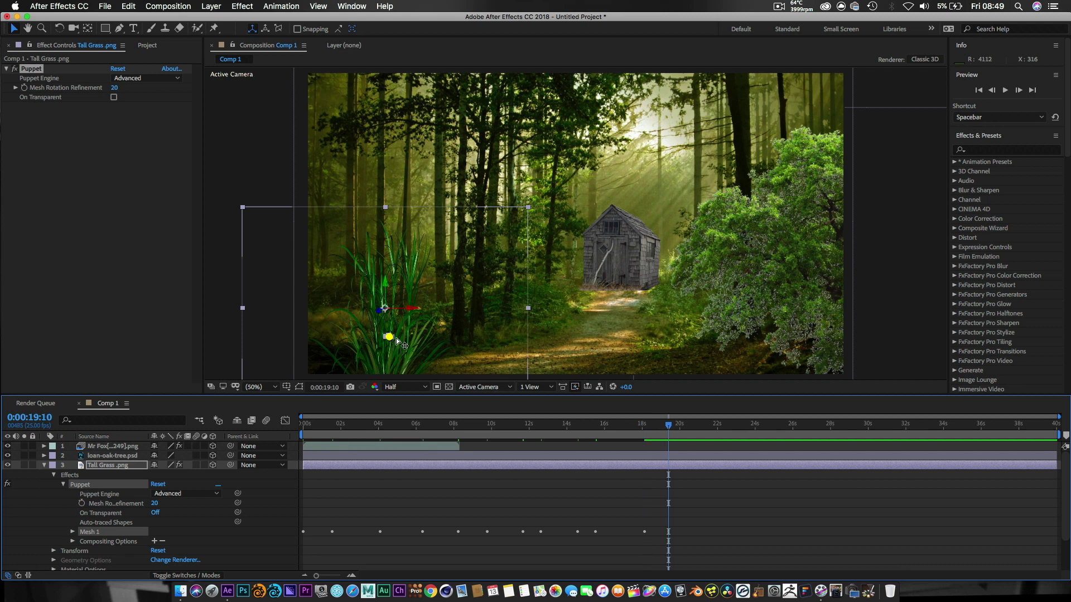
pyautogui.moveTo(397, 342); pyautogui.dragTo(403, 341)
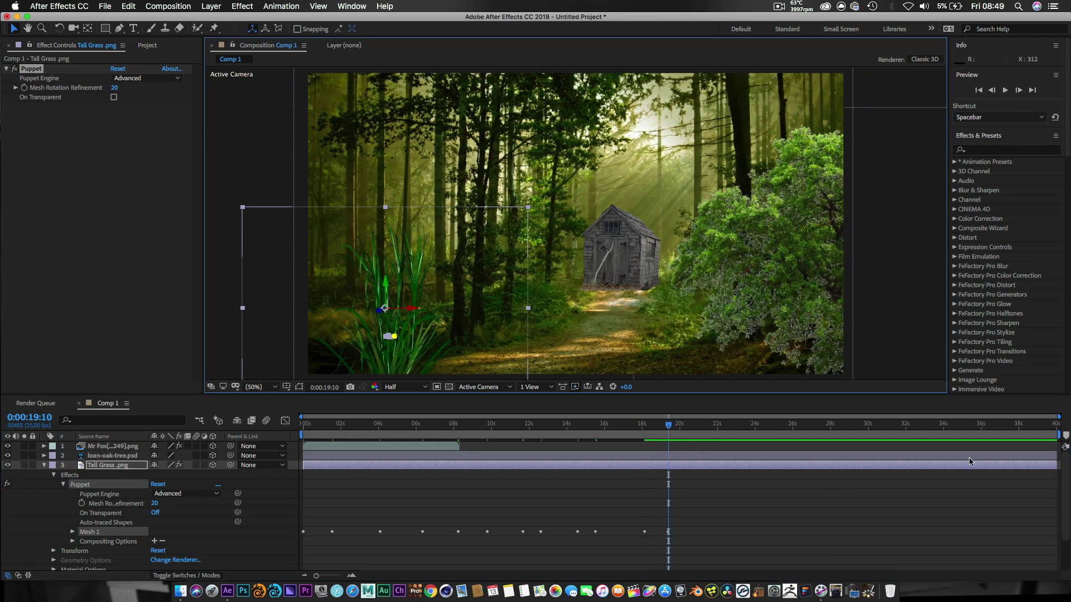
# Shorten the work area to end at about 0:00:19:10 and trim the composition to the work area.
pyautogui.click(1063, 435)
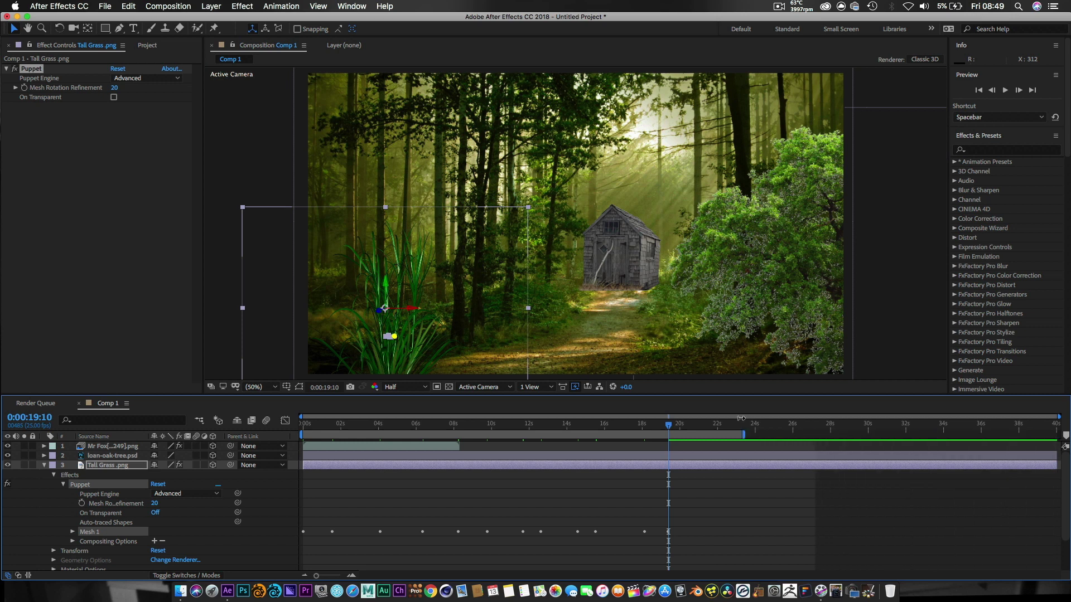
pyautogui.press('n')
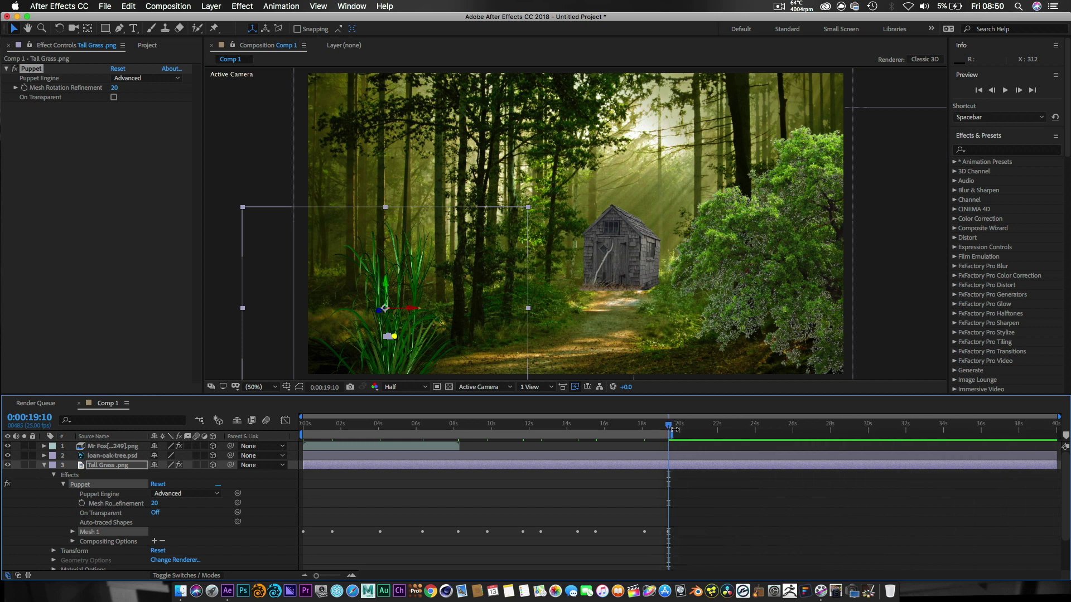
pyautogui.rightClick(643, 438)
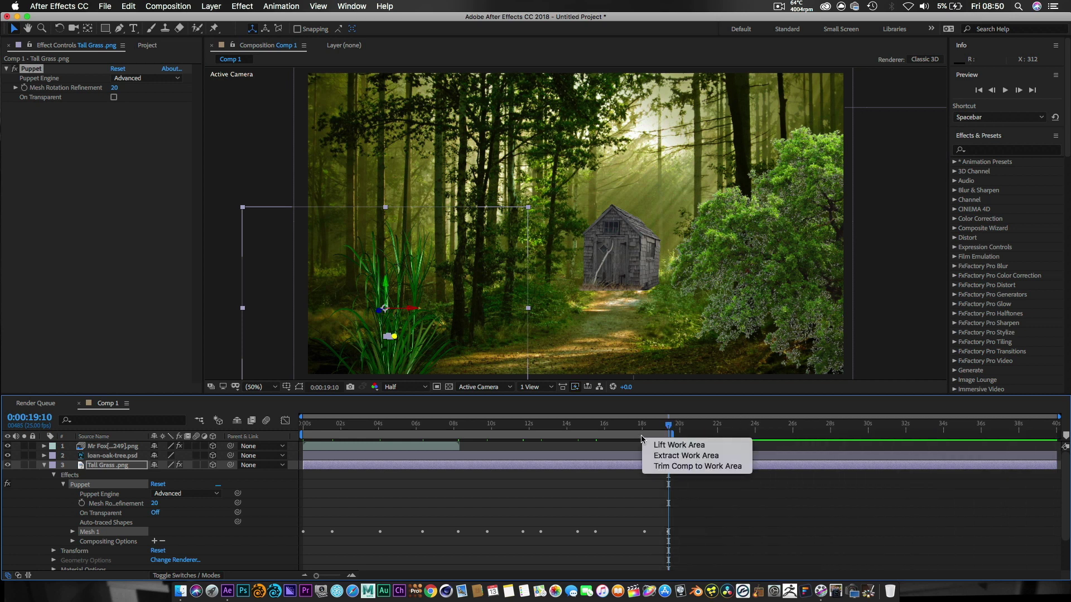
pyautogui.click(668, 467)
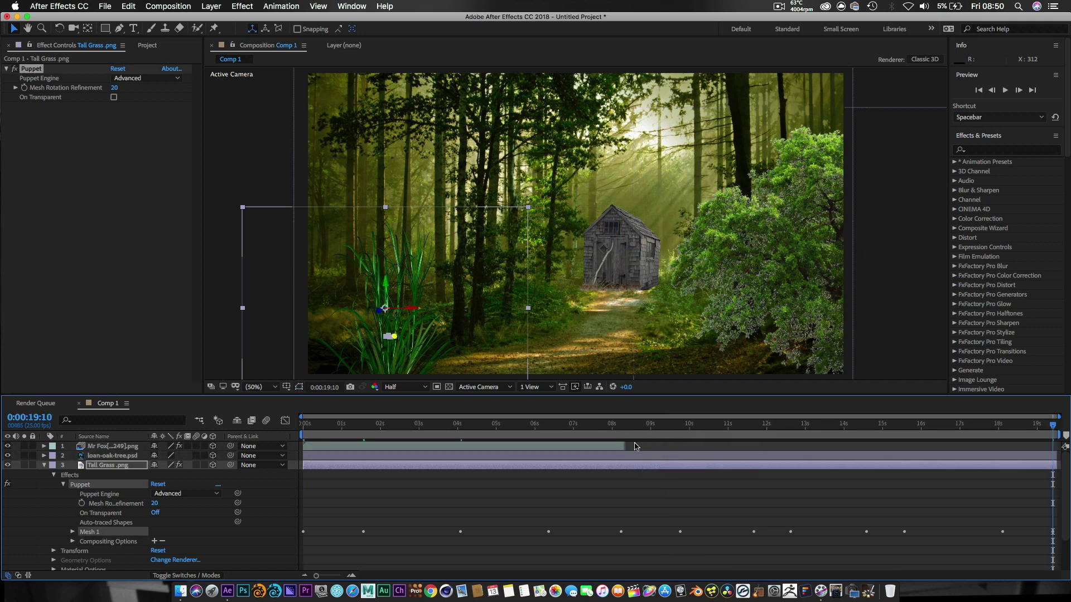
# Return to 0:00:00:00 and preview the start of the grass and fox animation.
pyautogui.click(549, 424)
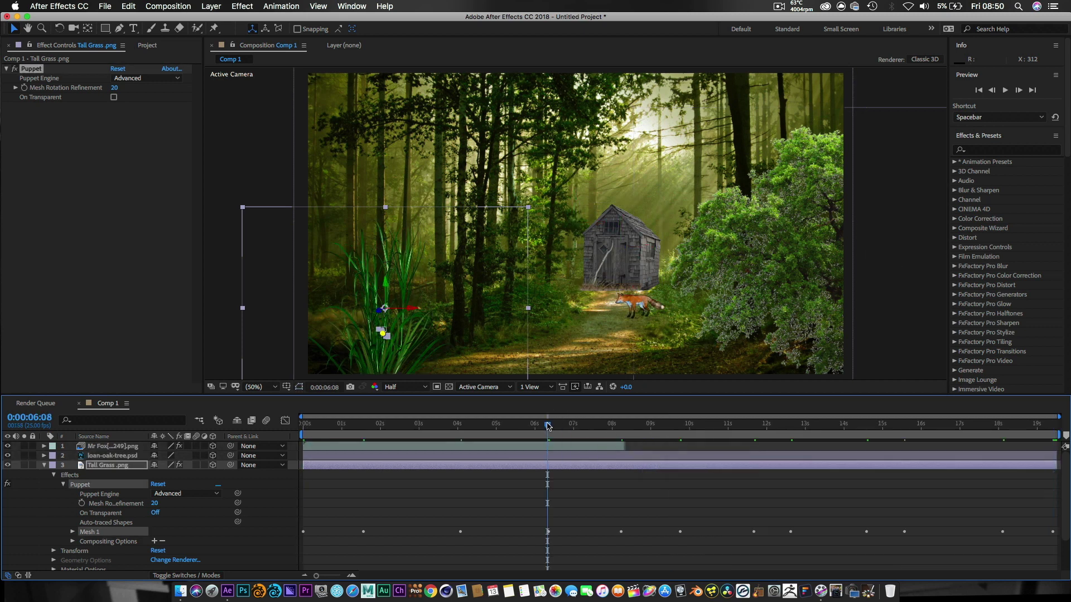
pyautogui.moveTo(548, 426); pyautogui.dragTo(295, 409)
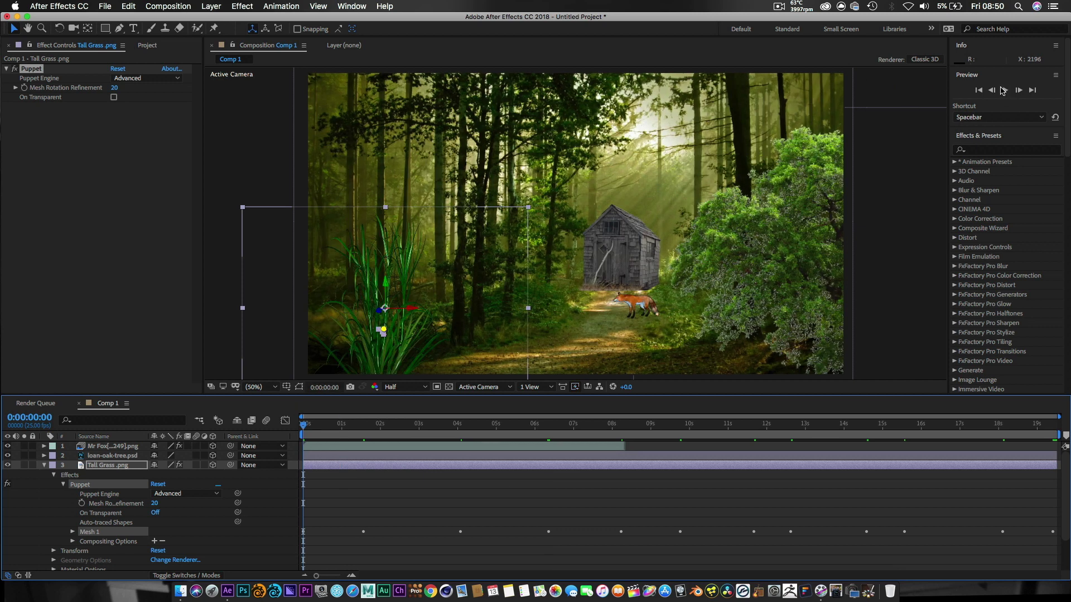
pyautogui.click(1004, 91)
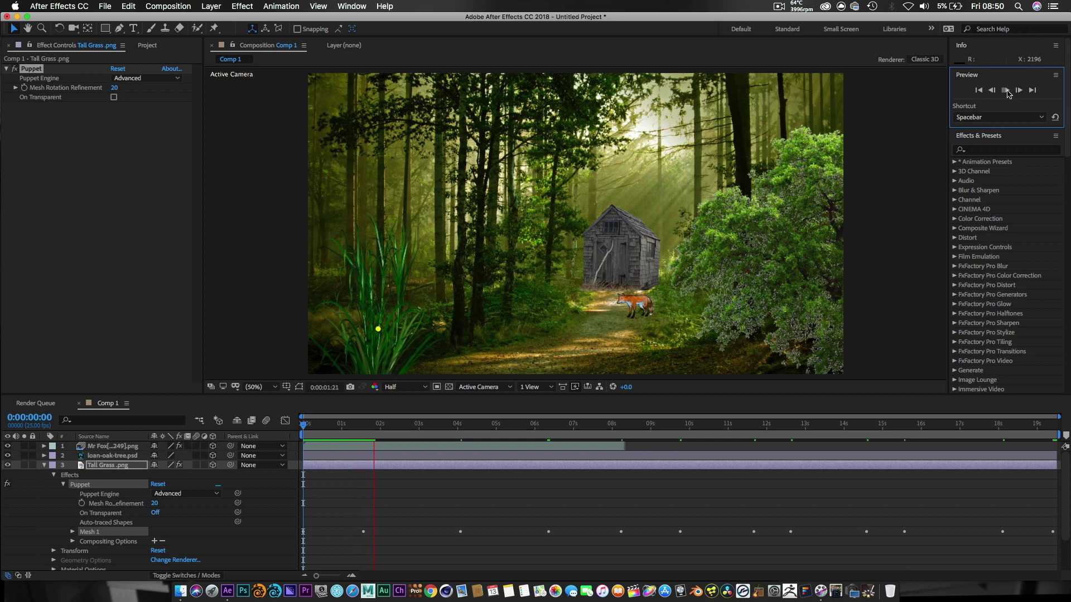
pyautogui.press('space')
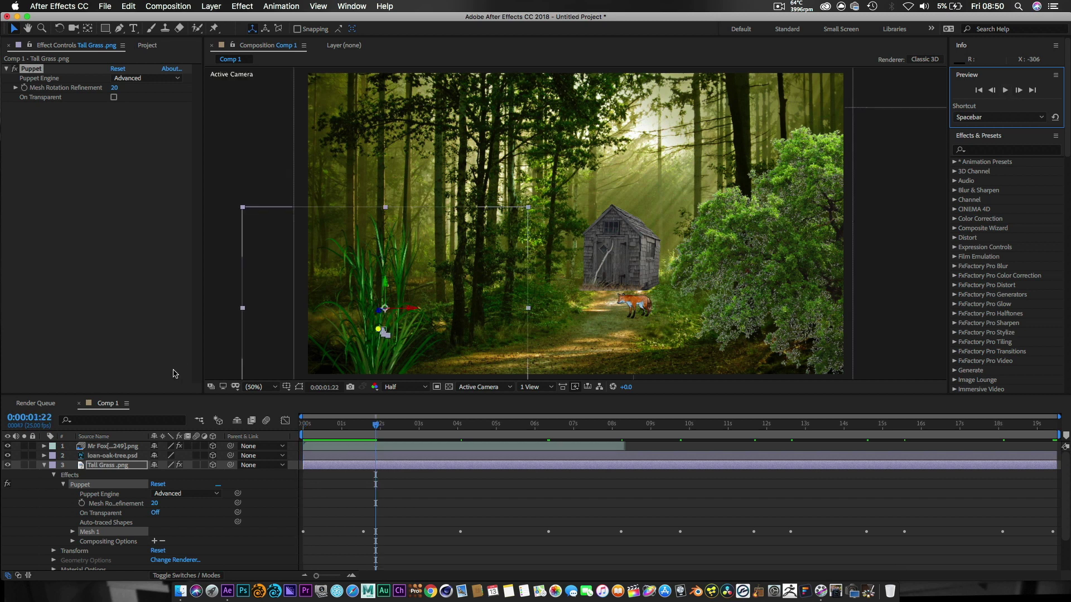
# Collapse Tall Grass, place puppet pins in the lower and upper parts of the loan-oak-tree layer, and return to the Selection tool.
pyautogui.click(44, 466)
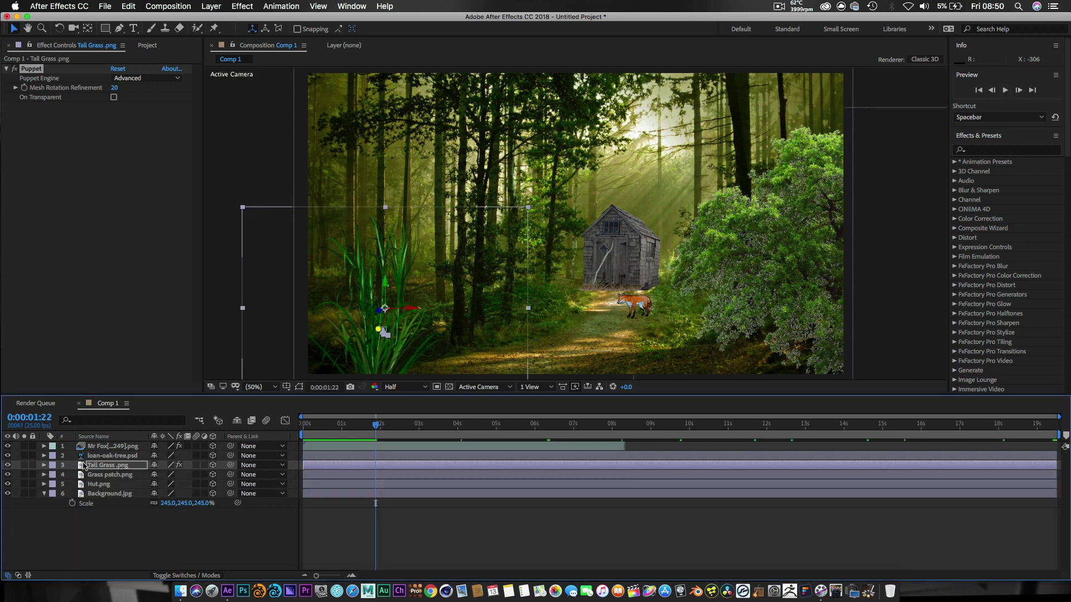
pyautogui.click(92, 456)
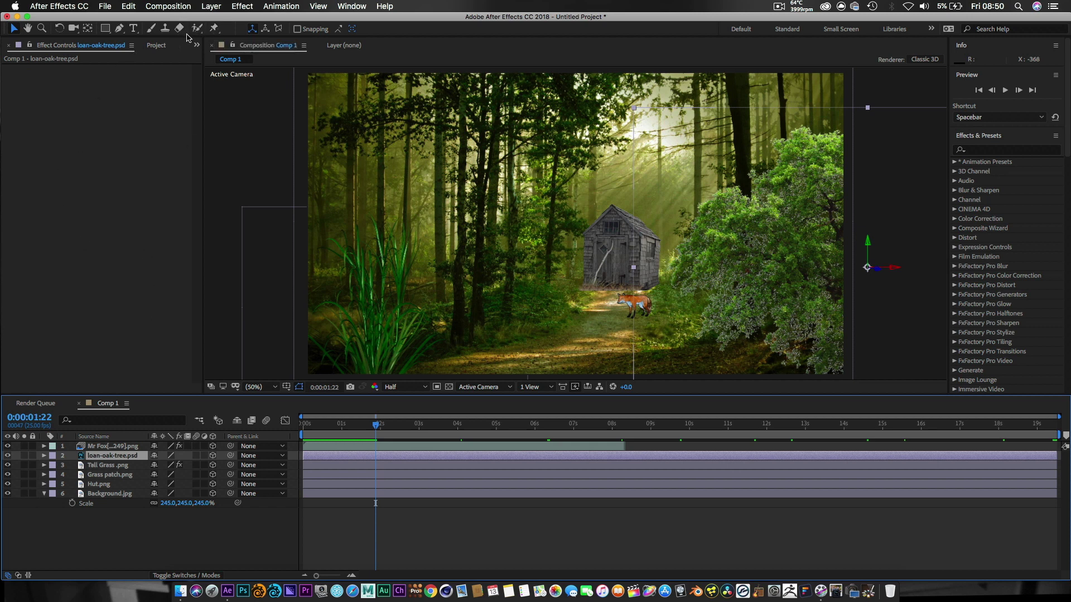
pyautogui.click(215, 29)
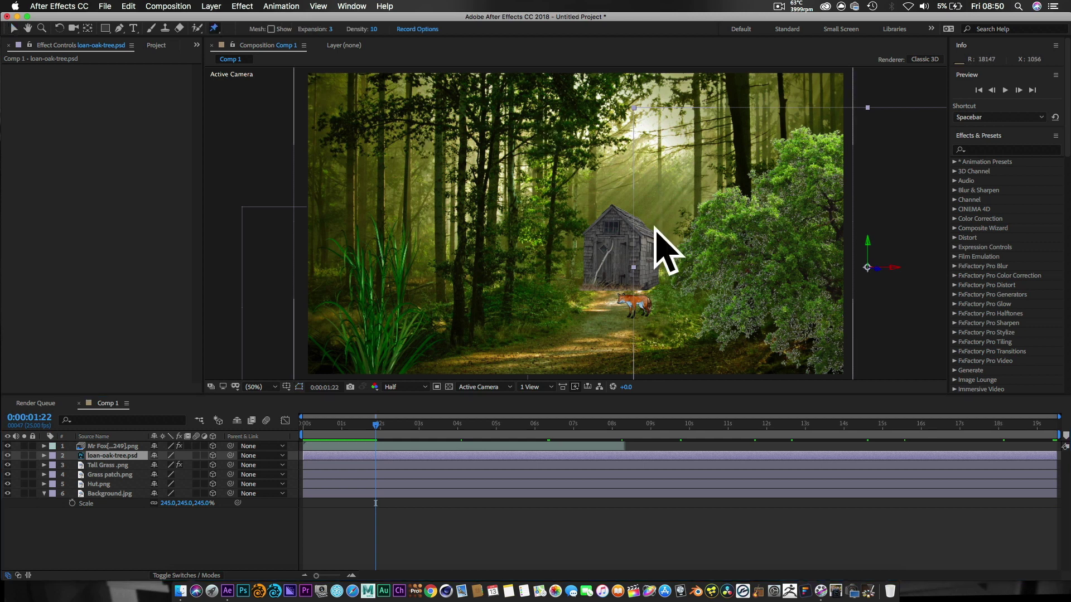
pyautogui.click(835, 295)
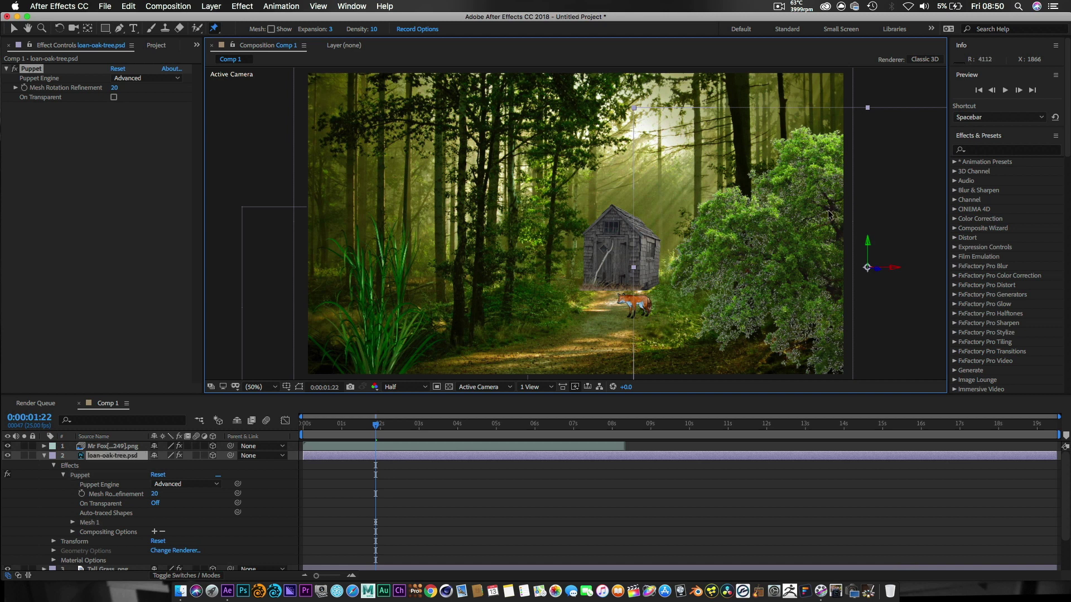
pyautogui.click(828, 211)
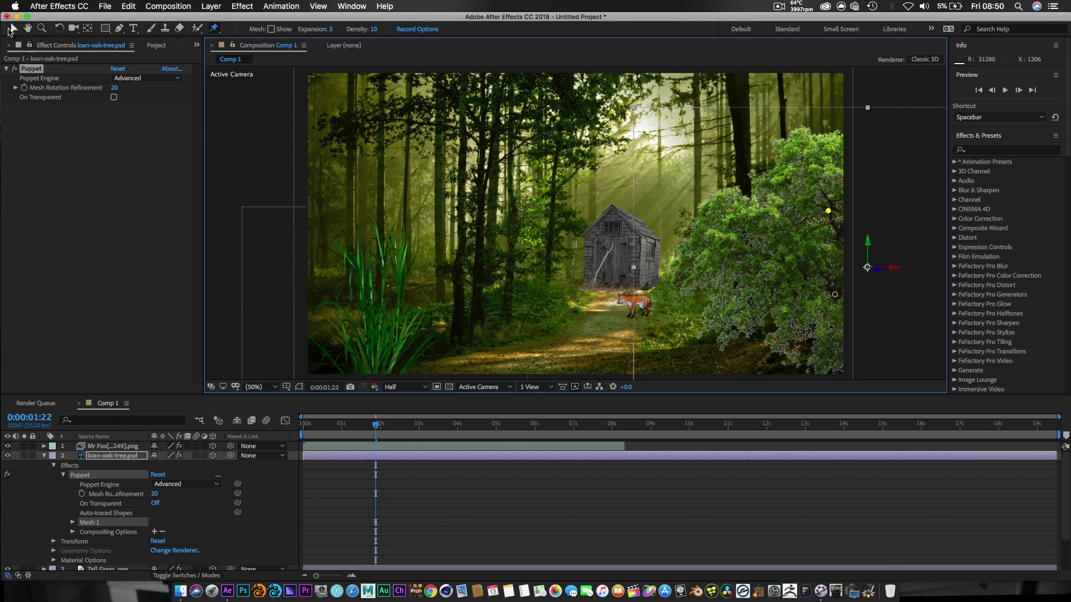
pyautogui.click(12, 29)
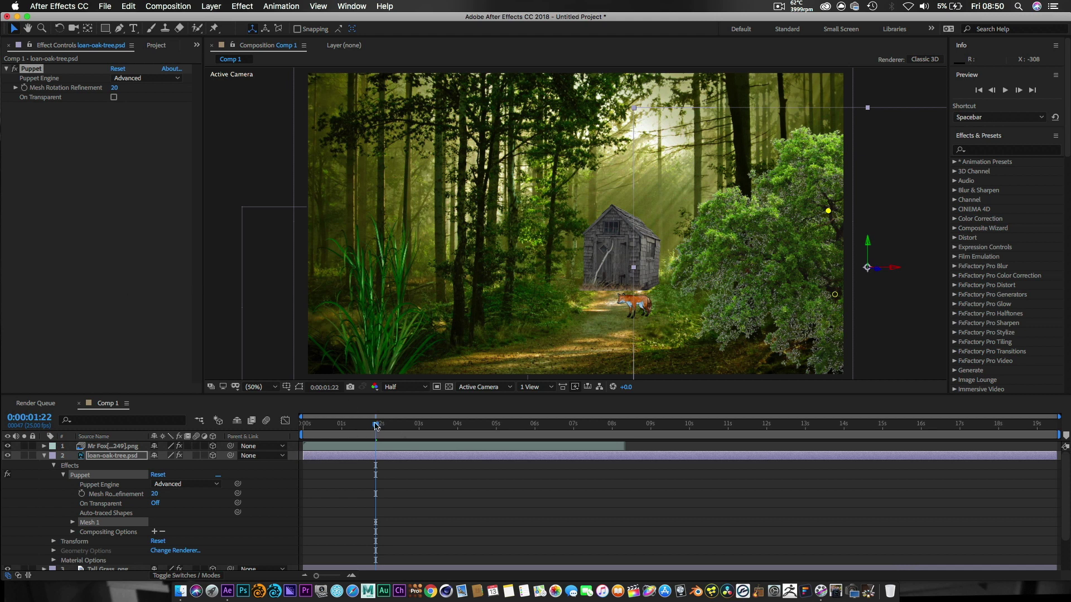
# Keyframe the oak tree's upper puppet pin slightly left at 0:00:00:00 and slightly up and right at 0:00:03:01.
pyautogui.moveTo(375, 426); pyautogui.dragTo(303, 425)
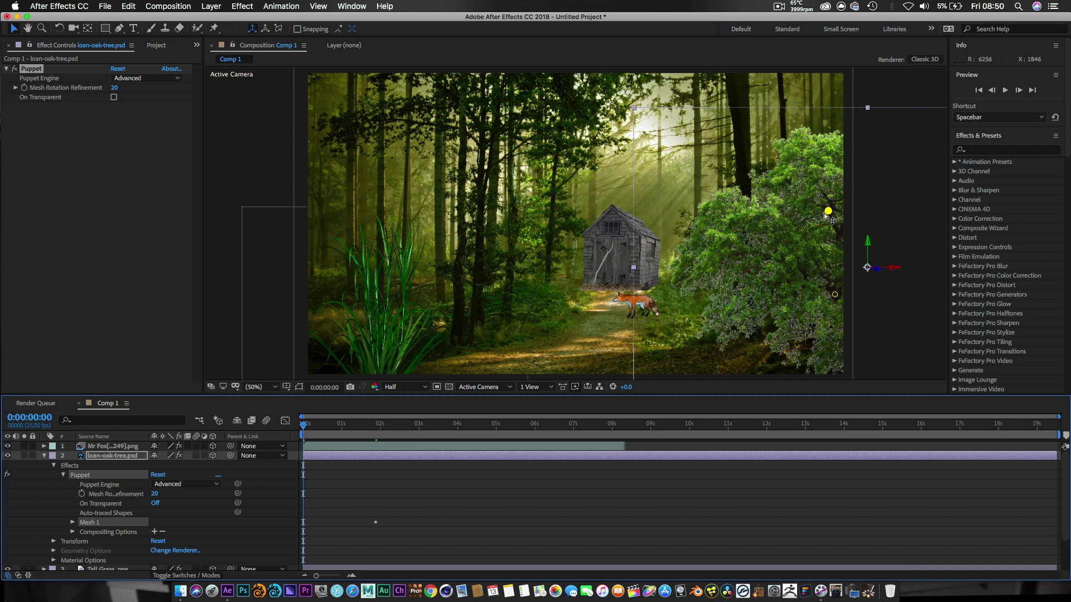
pyautogui.moveTo(827, 217); pyautogui.dragTo(823, 212)
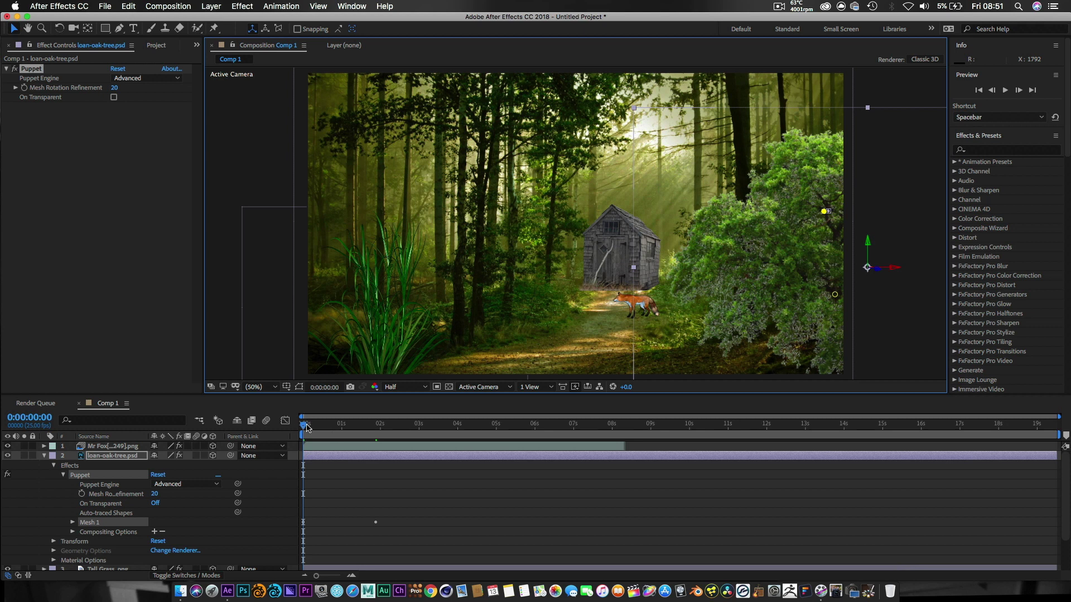
pyautogui.moveTo(305, 429); pyautogui.dragTo(421, 440)
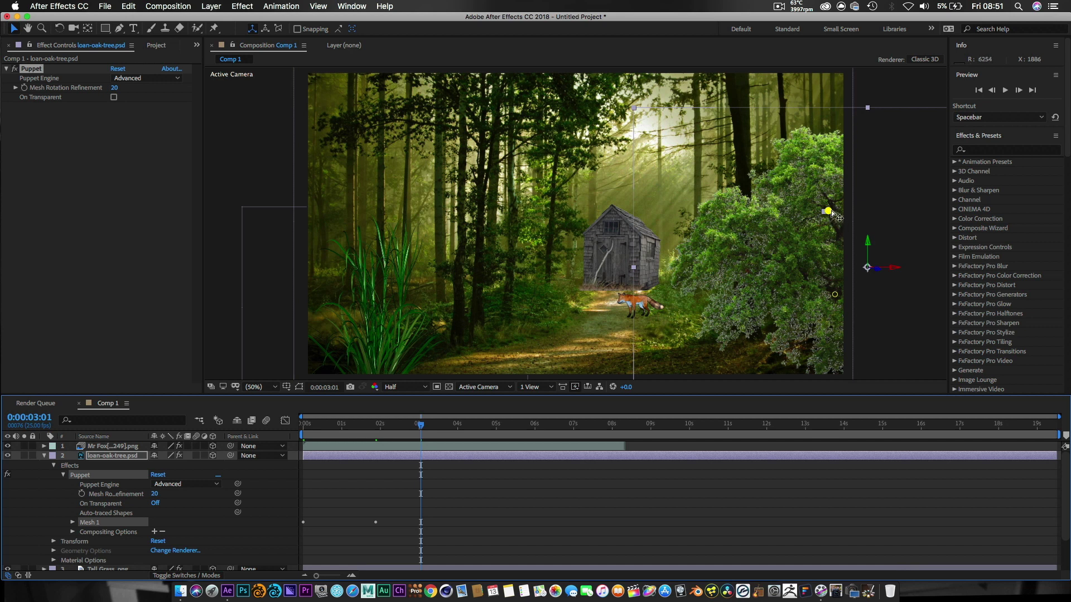
pyautogui.moveTo(837, 214); pyautogui.dragTo(838, 215)
pyautogui.moveTo(835, 213); pyautogui.dragTo(839, 211)
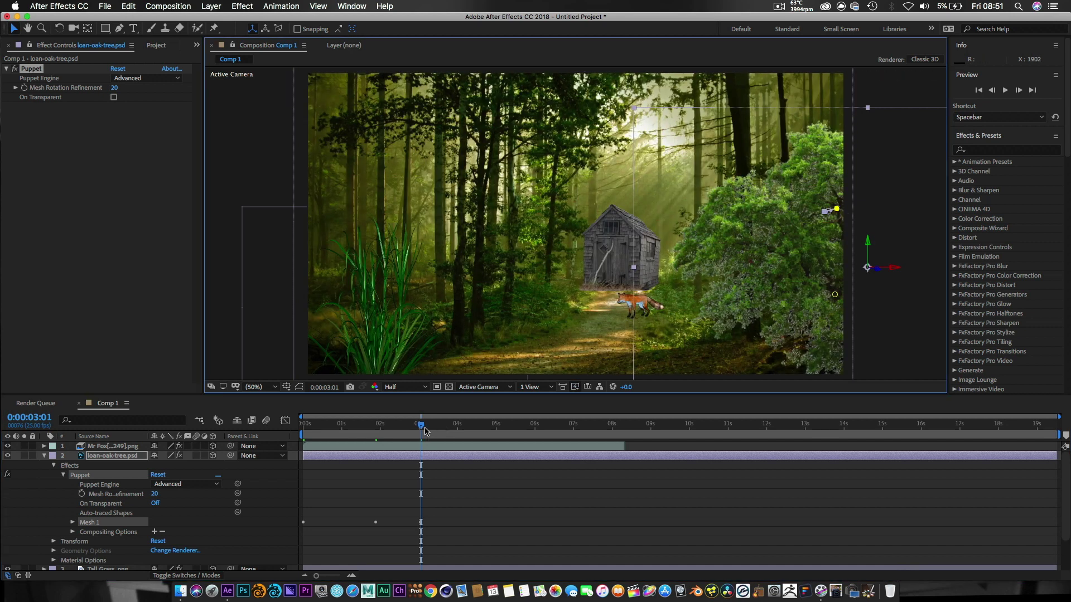
# Keyframe the oak tree's upper puppet pin slightly left at 0:00:06:00 and slightly right at 0:00:08:07.
pyautogui.moveTo(425, 430); pyautogui.dragTo(537, 436)
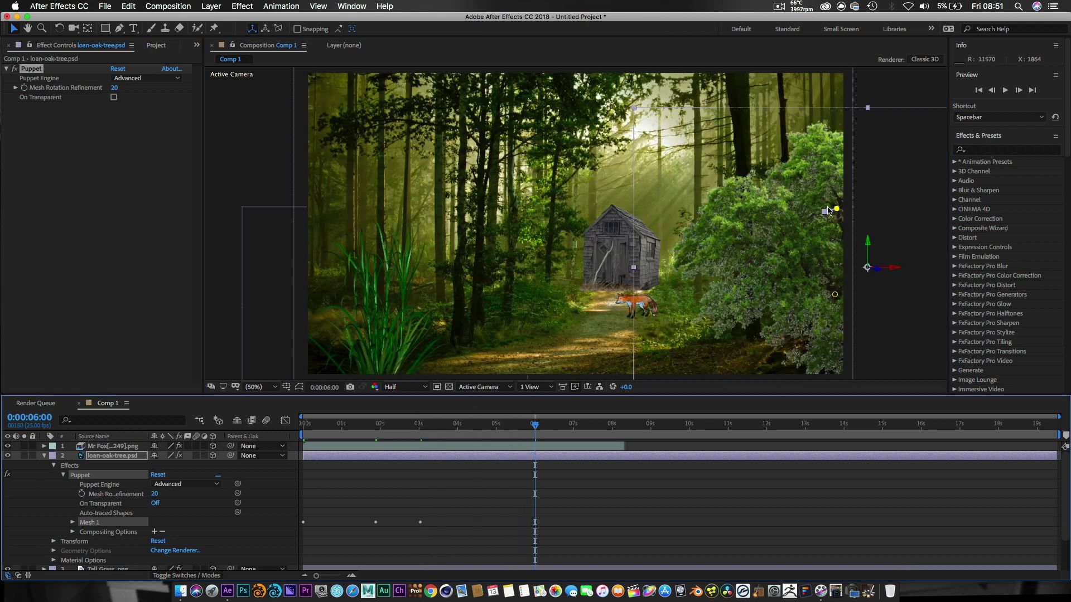
pyautogui.moveTo(834, 211); pyautogui.dragTo(830, 214)
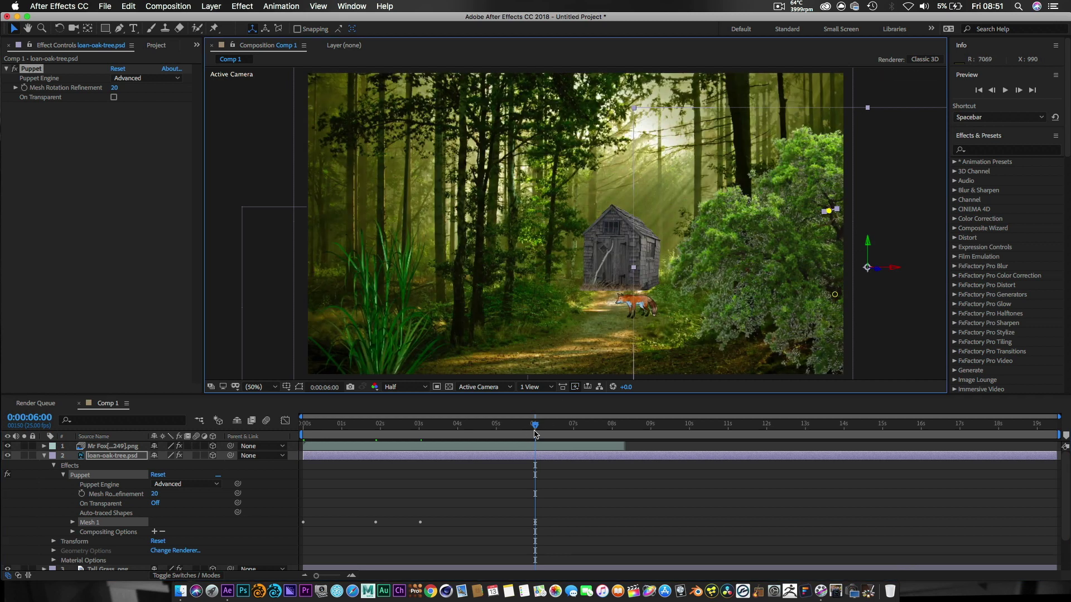
pyautogui.click(539, 430)
pyautogui.moveTo(539, 430); pyautogui.dragTo(623, 436)
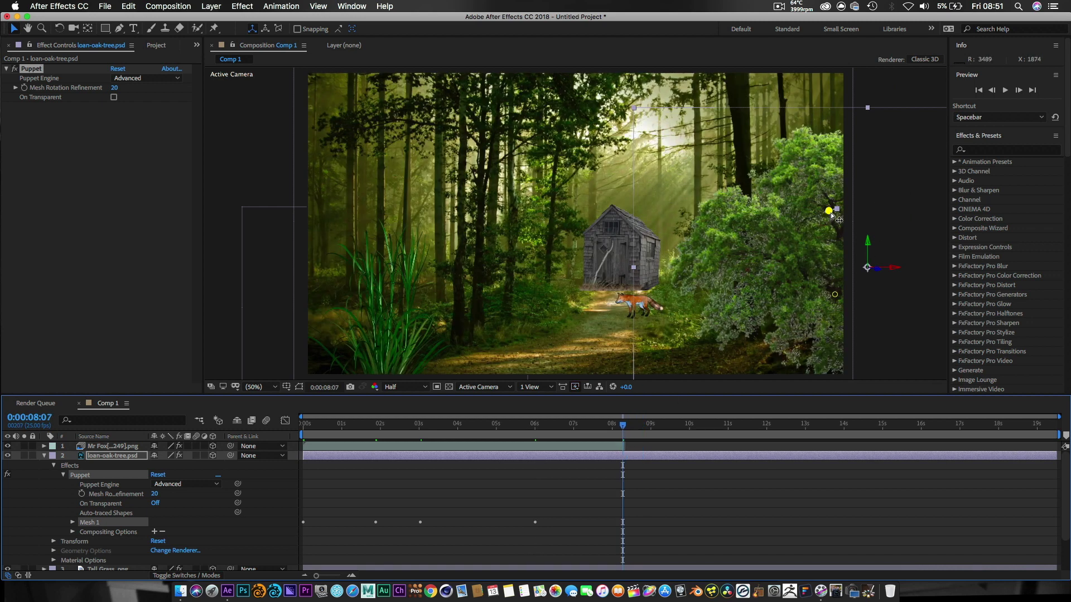
pyautogui.moveTo(828, 211); pyautogui.dragTo(842, 213)
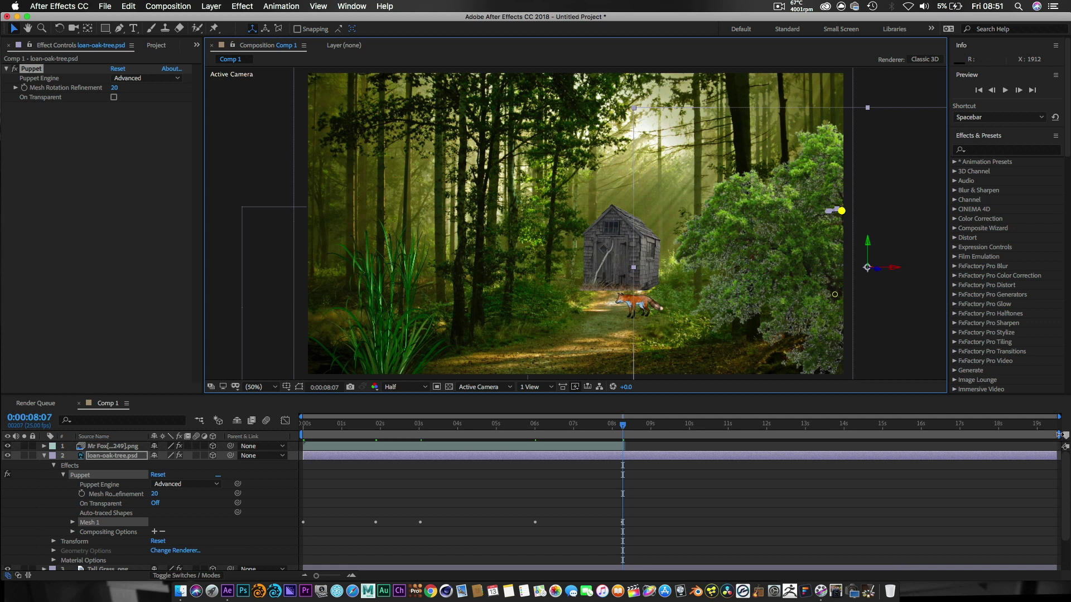
# Shorten the work area to end at about 0:00:08:07 and trim the composition to the work area.
pyautogui.click(1061, 435)
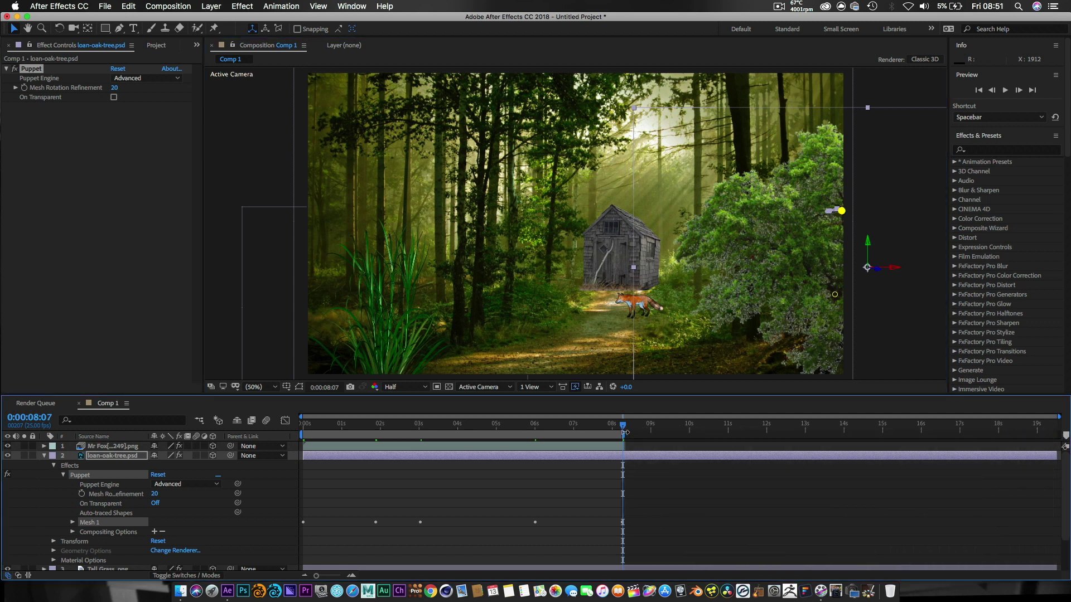
pyautogui.rightClick(591, 440)
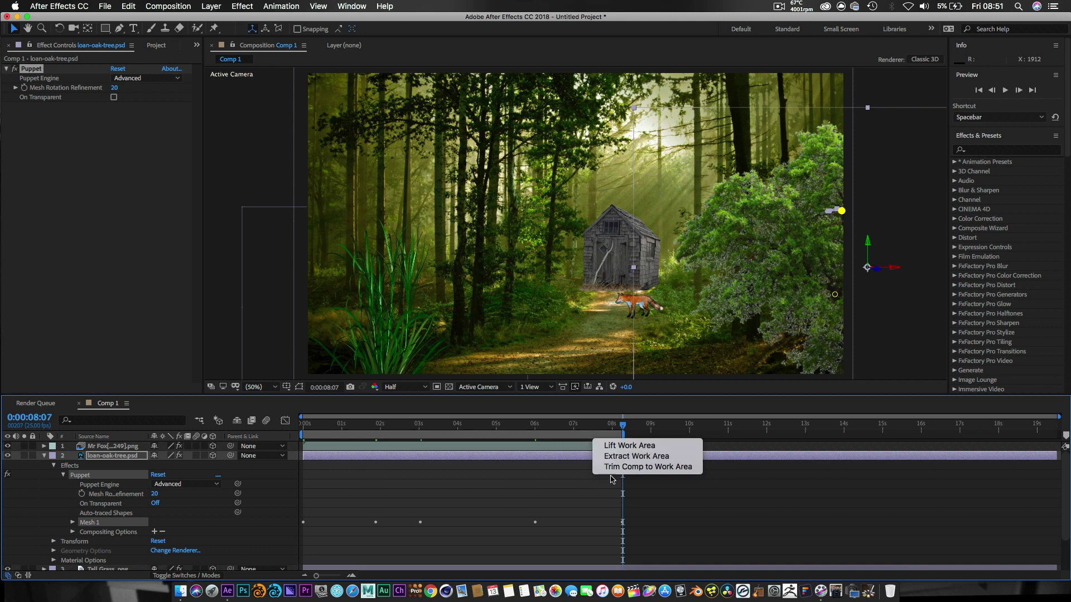
pyautogui.click(612, 472)
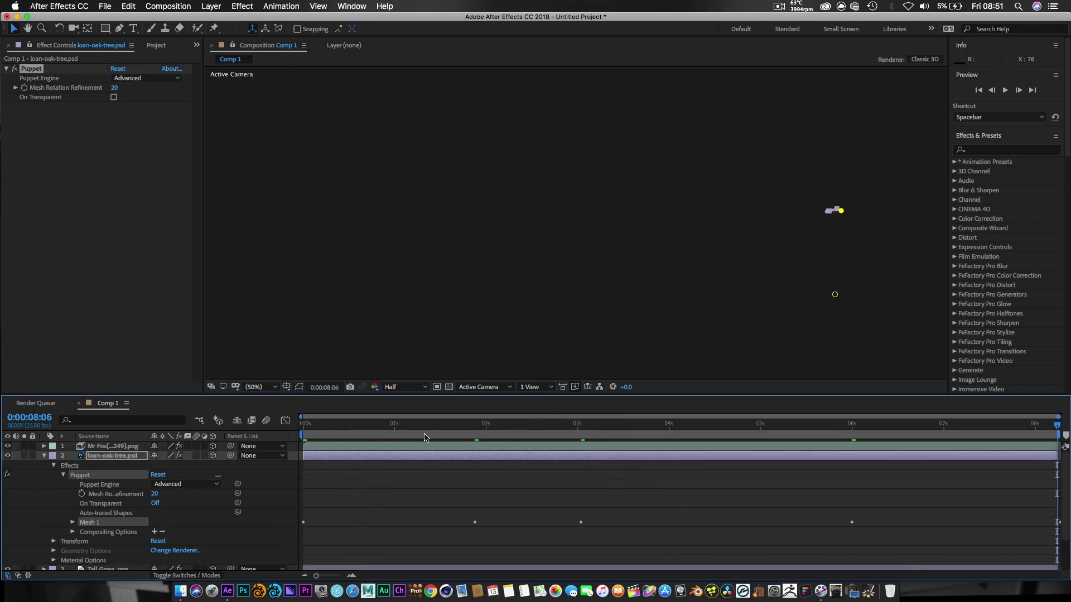
# Move the current time back to about 0:00:00:02 and preview the swaying oak tree animation.
pyautogui.click(337, 426)
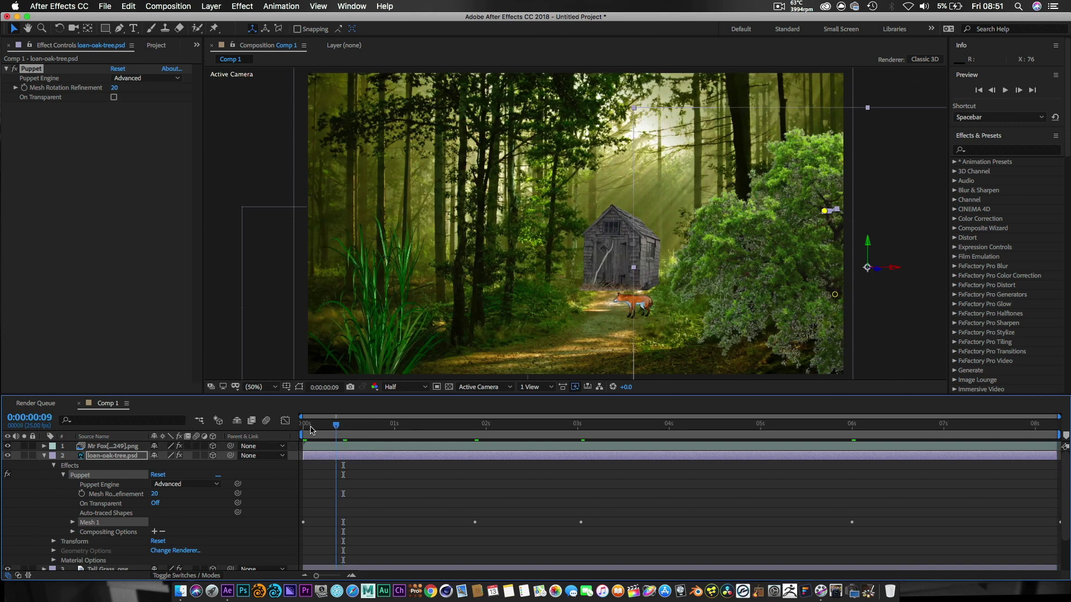
pyautogui.click(311, 430)
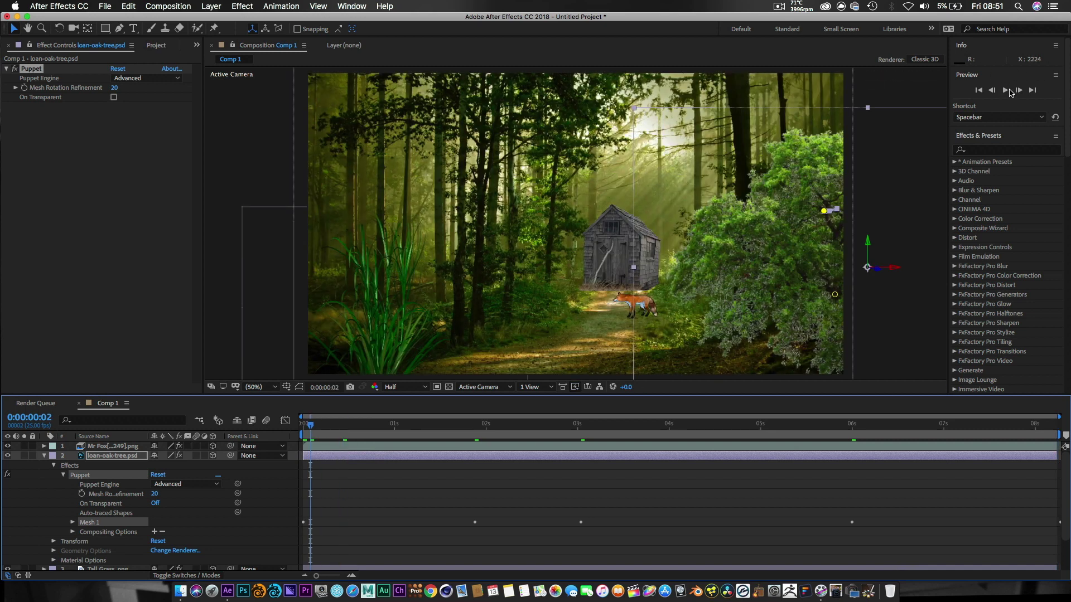
pyautogui.click(1007, 90)
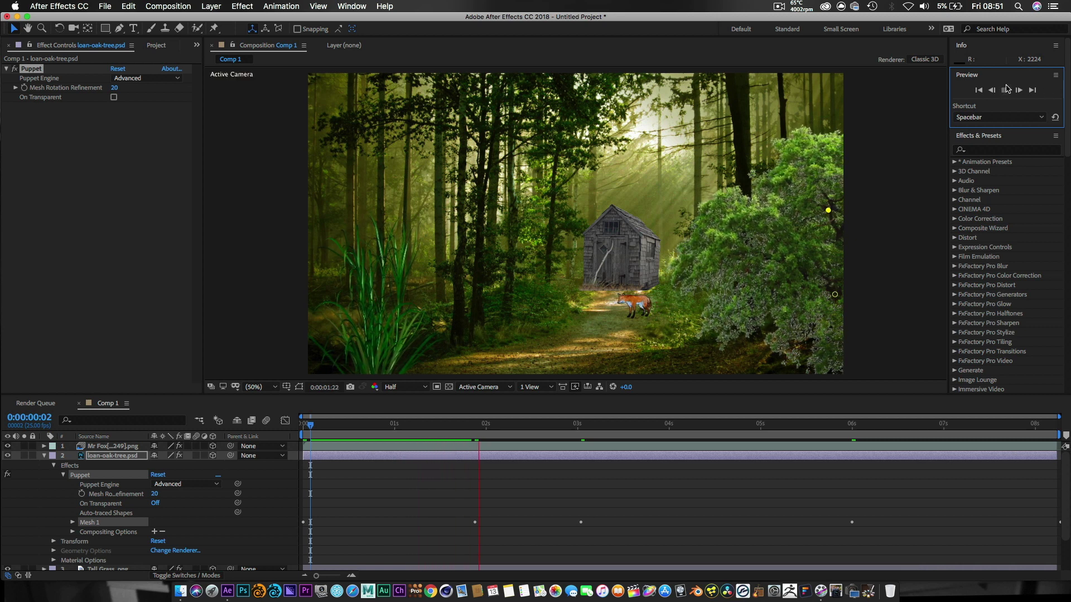
pyautogui.click(1005, 91)
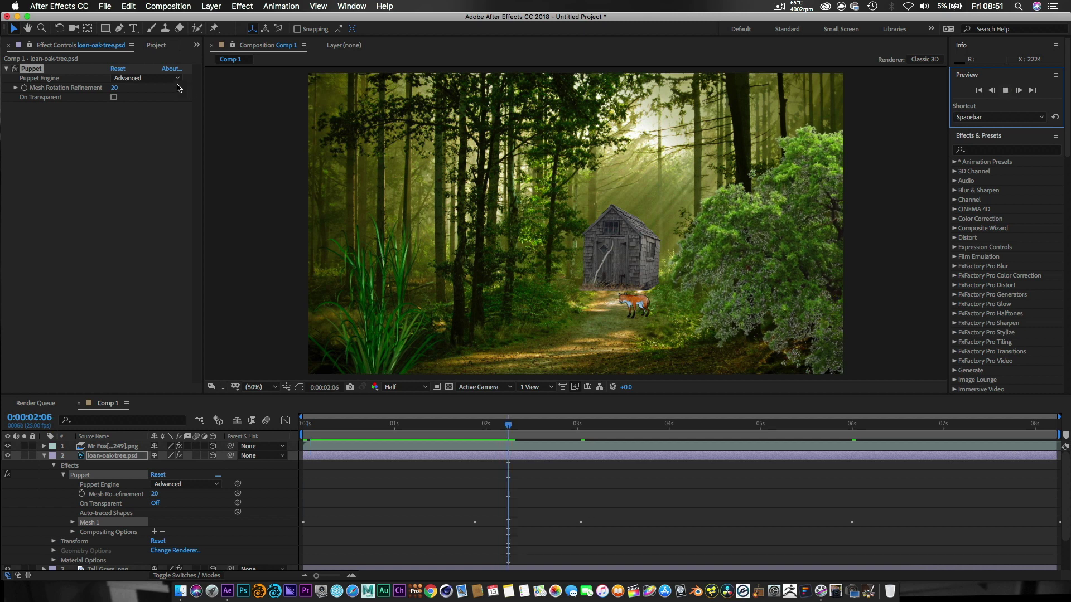
# Import the Leaves PNG sequence starting at Leaves Png000.png from the Animations folder inside Cartoon Assets Film it Vfx Studios on the Desktop.
pyautogui.click(156, 46)
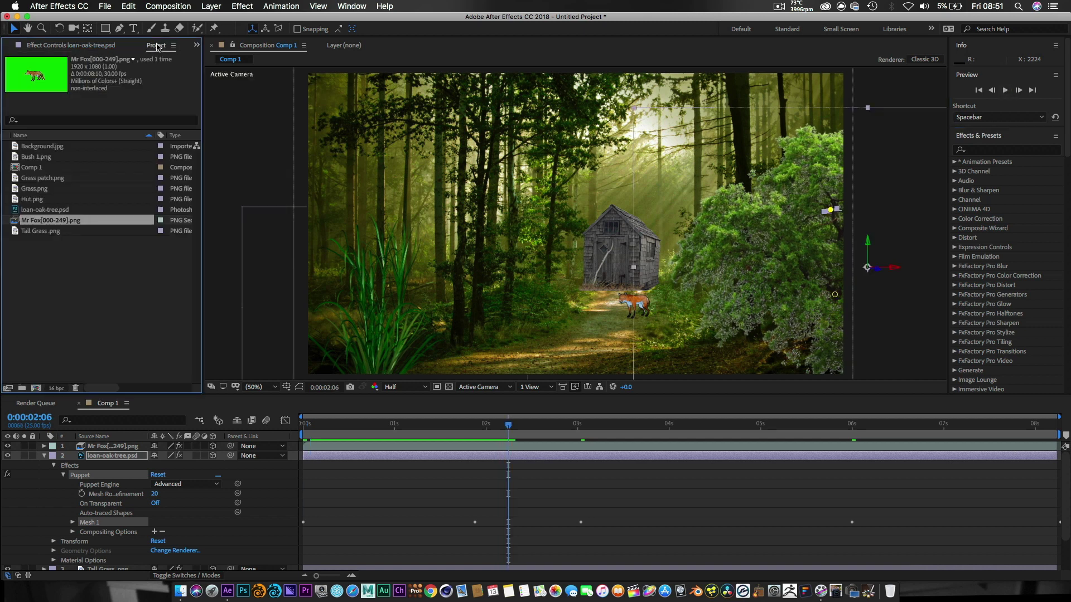
pyautogui.click(104, 7)
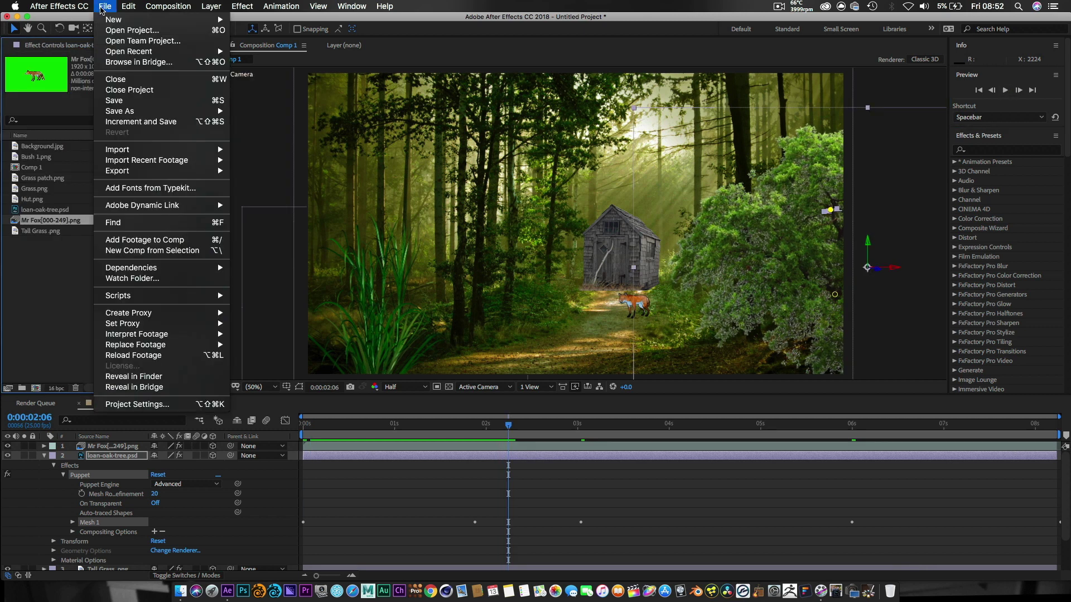
pyautogui.moveTo(168, 149)
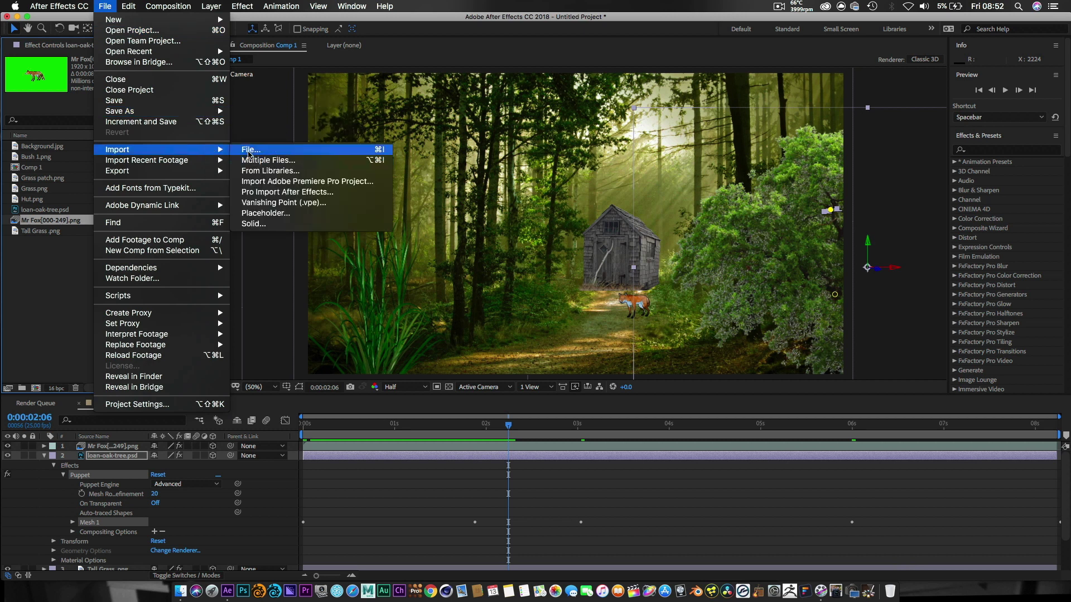
pyautogui.click(249, 153)
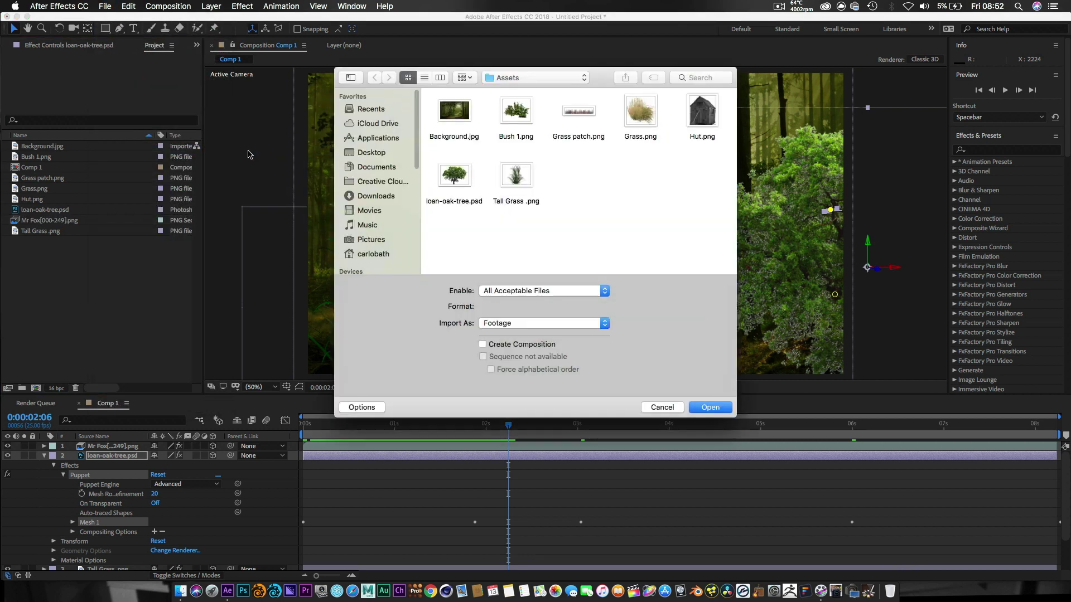
pyautogui.click(382, 153)
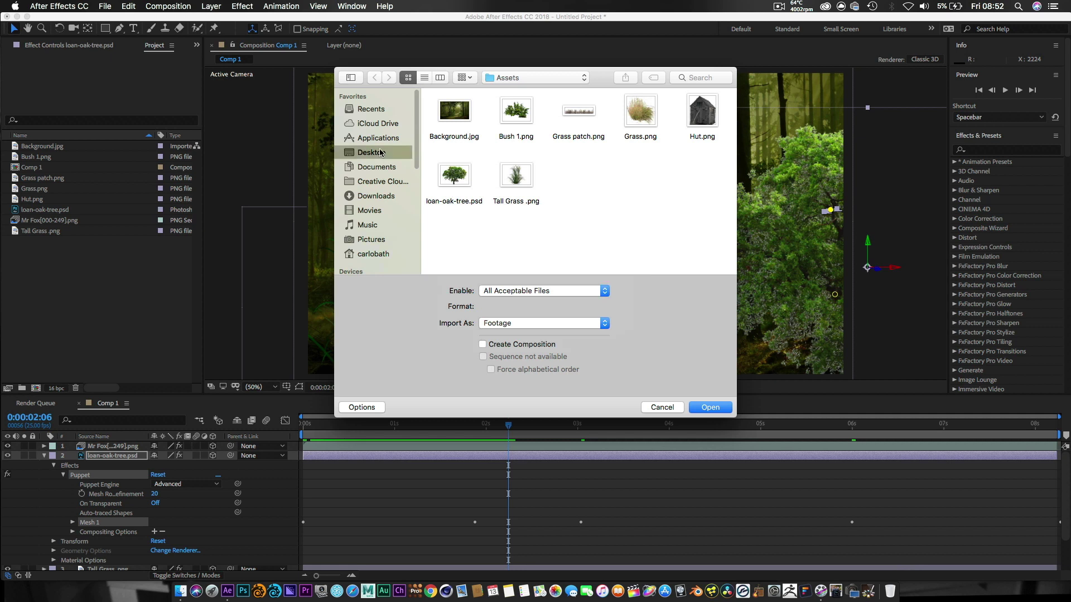
pyautogui.doubleClick(648, 111)
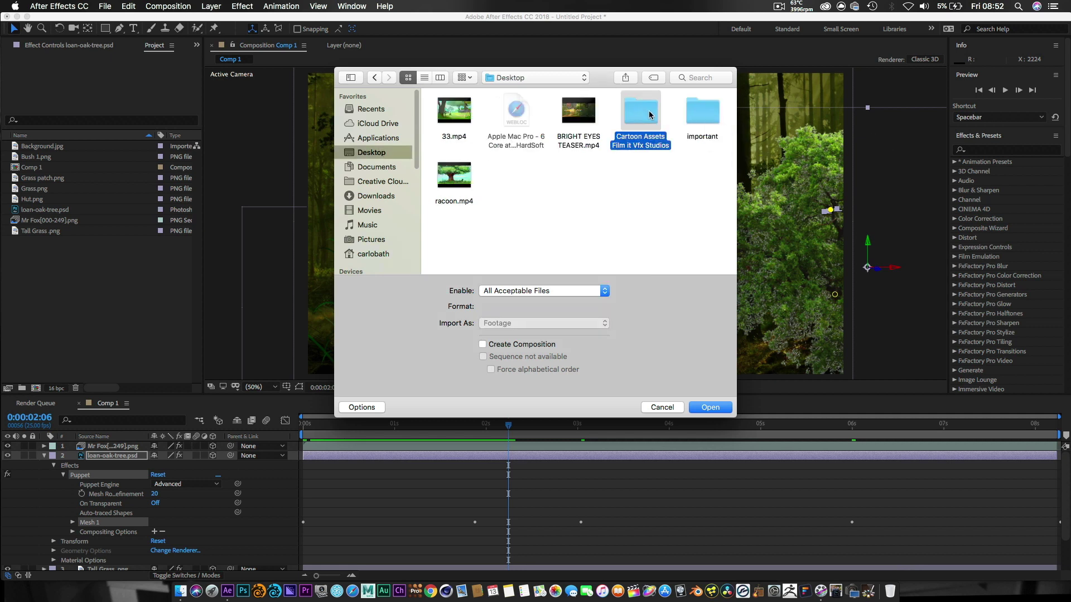
pyautogui.doubleClick(456, 114)
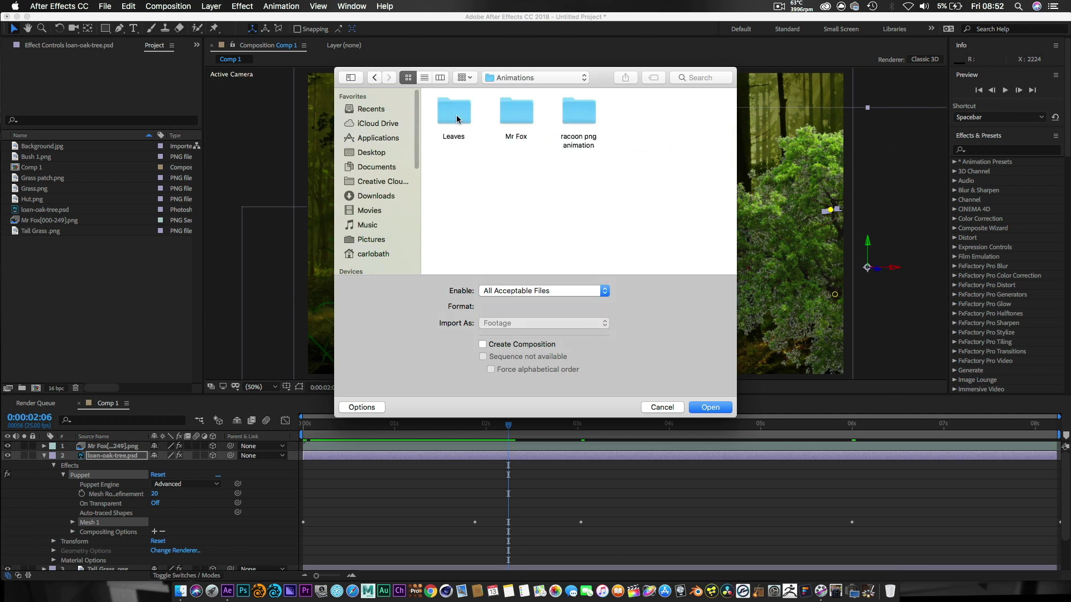
pyautogui.doubleClick(456, 115)
pyautogui.click(458, 115)
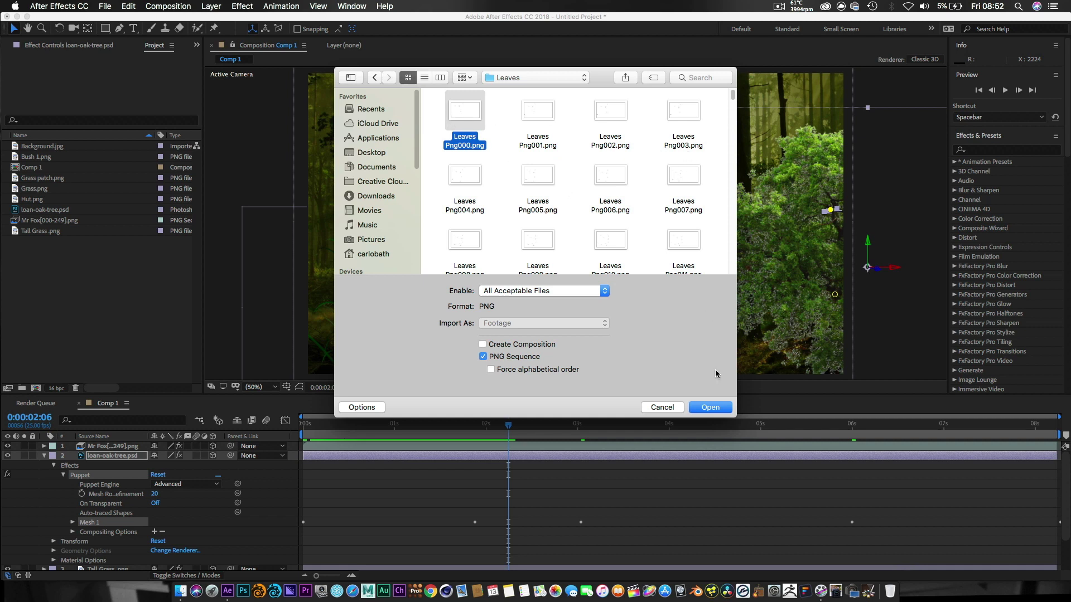
pyautogui.click(710, 407)
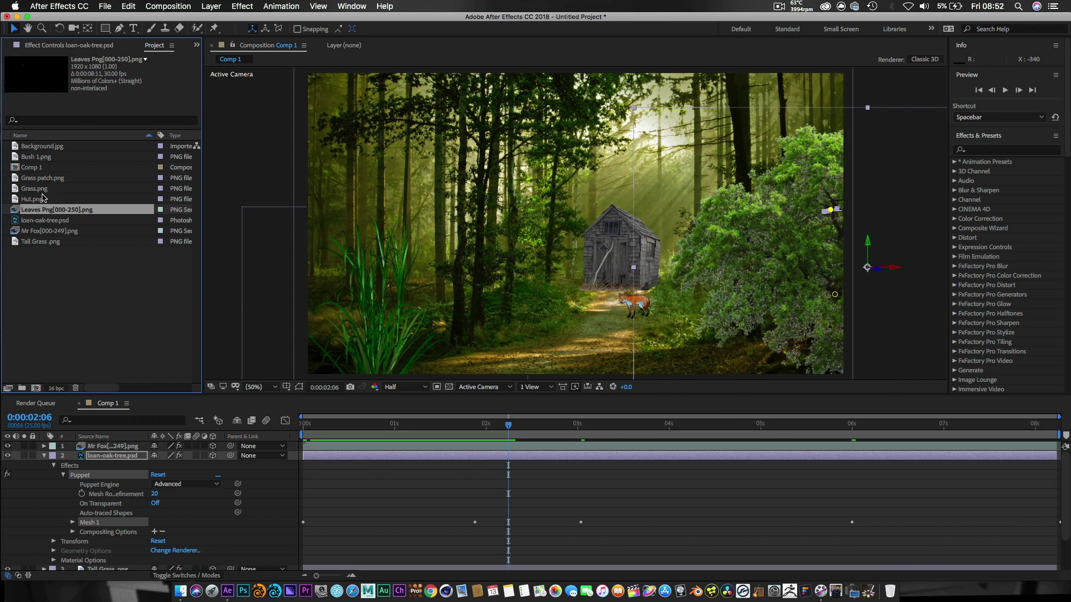
# Add the Leaves sequence to Comp 1 and, with the oak tree layer collapsed, place it between loan-oak-tree and Tall Grass.
pyautogui.moveTo(30, 211); pyautogui.dragTo(598, 275)
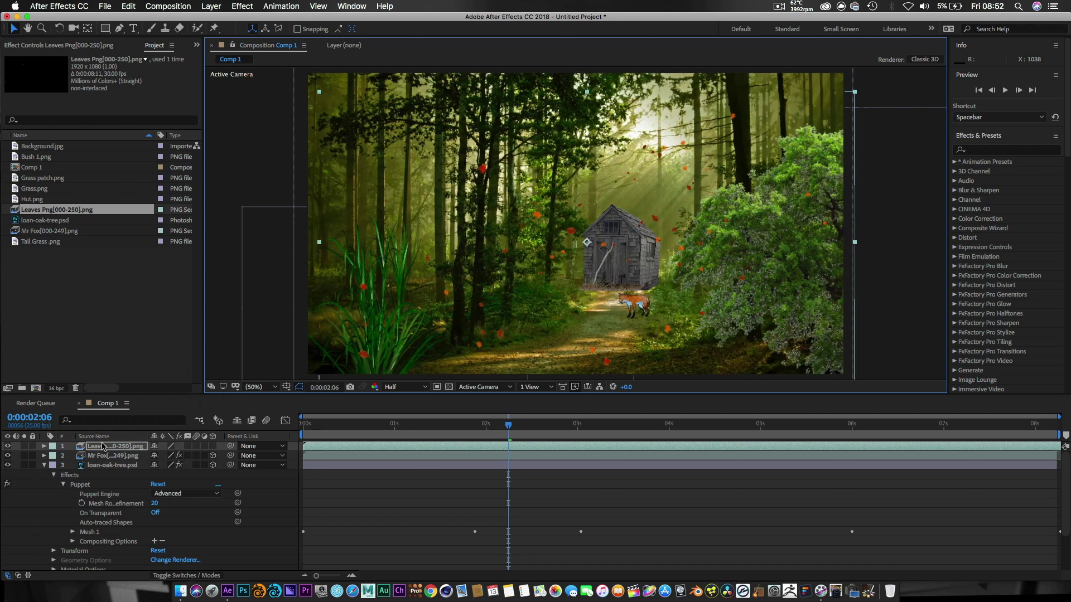
pyautogui.click(103, 446)
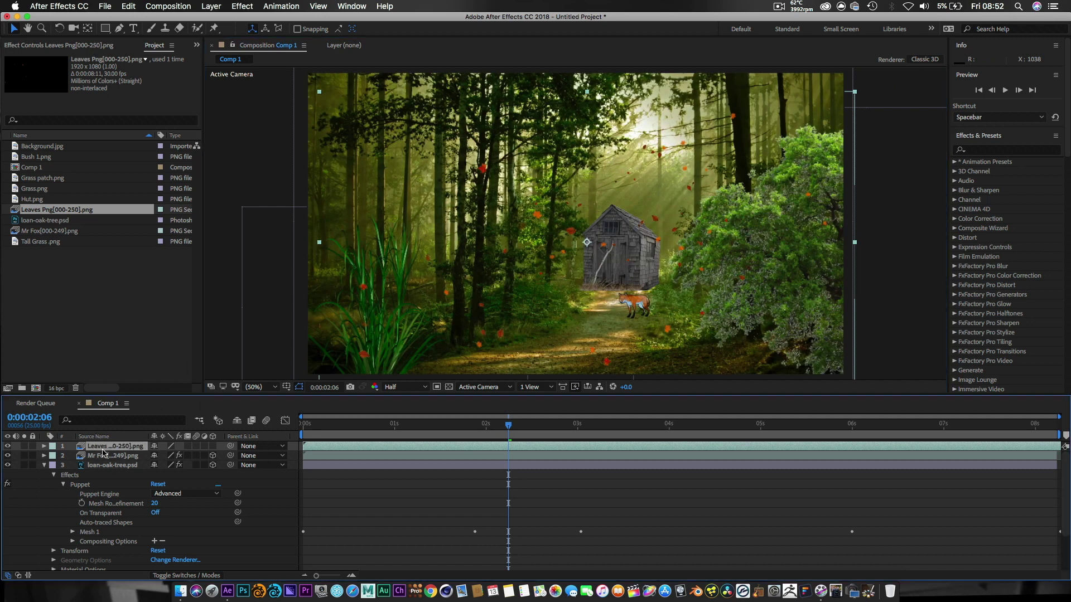
pyautogui.click(45, 466)
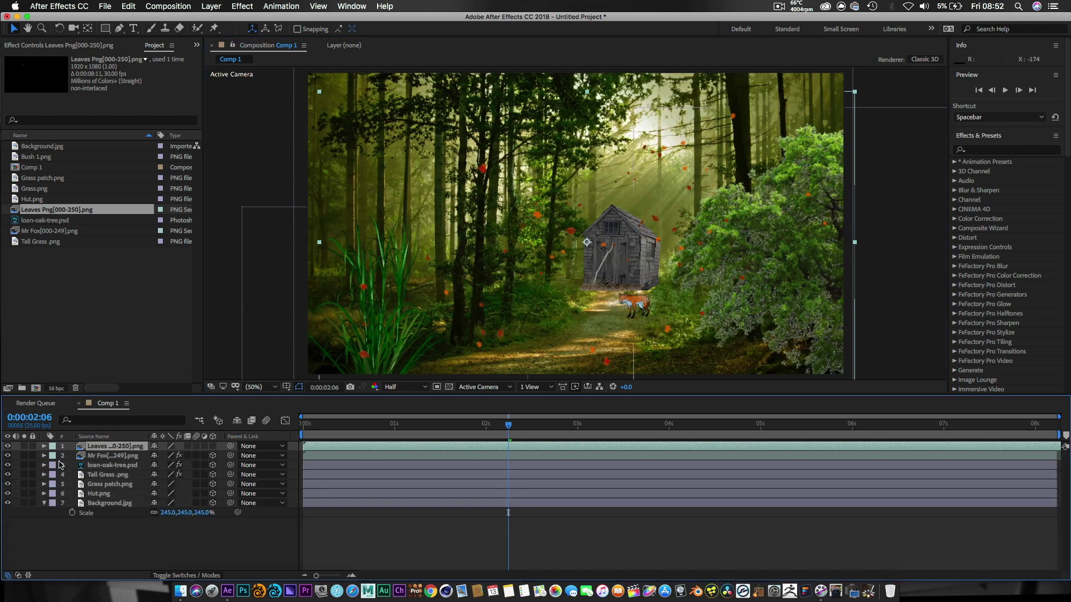
pyautogui.moveTo(108, 446); pyautogui.dragTo(113, 473)
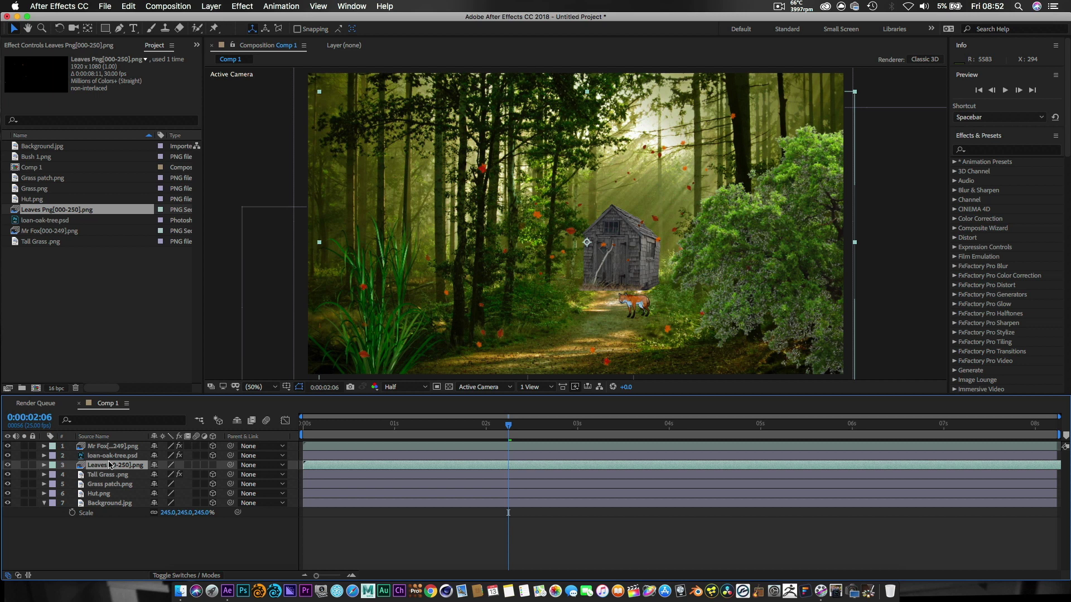
# Make the Leaves layer 3D and push it back in depth along its Z axis.
pyautogui.click(213, 465)
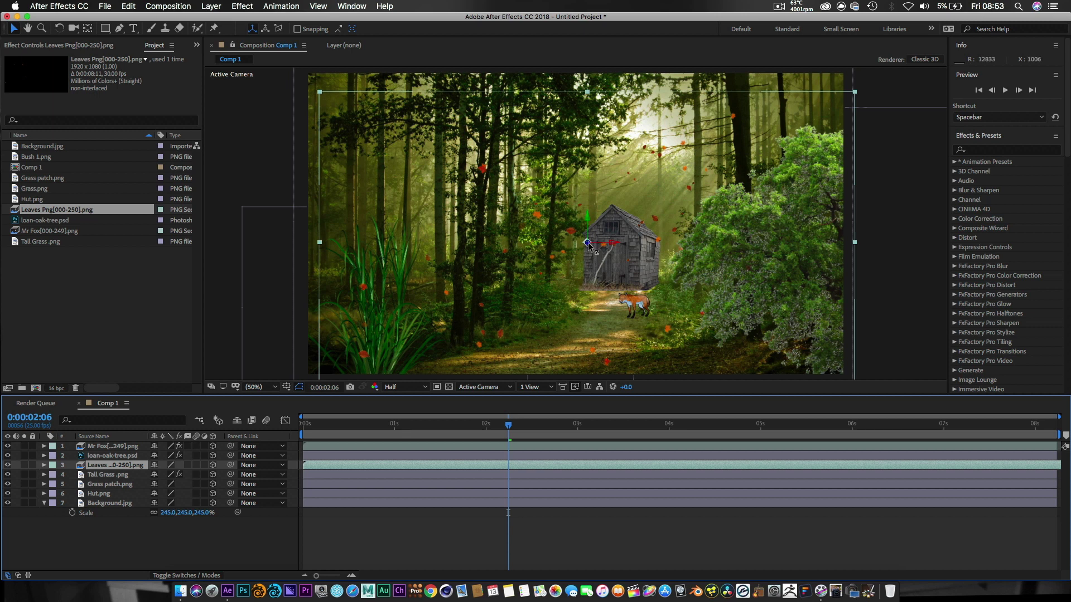
pyautogui.moveTo(589, 245); pyautogui.dragTo(274, 260)
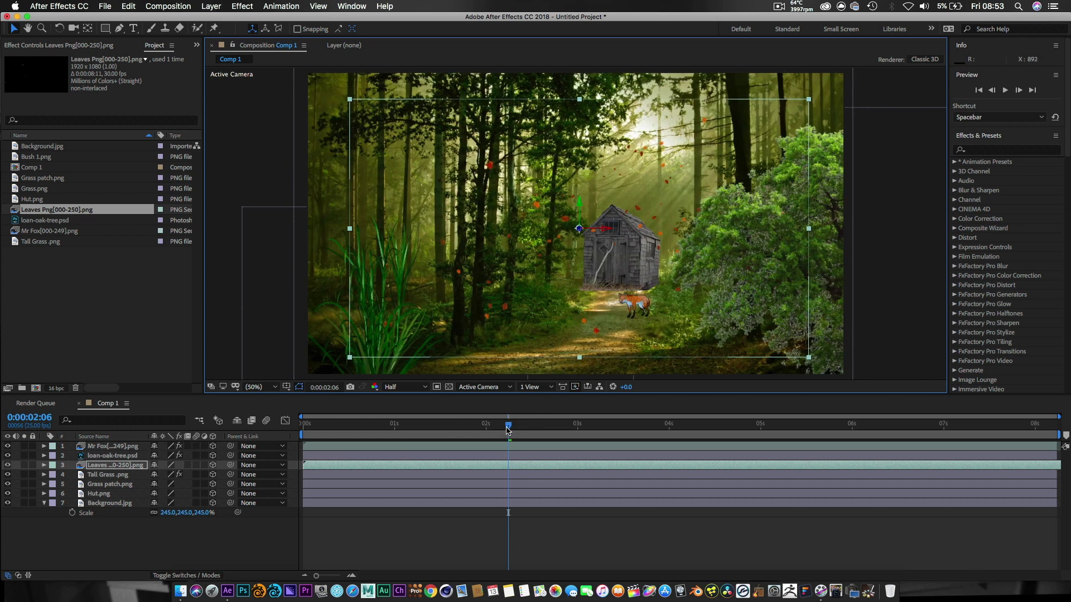
# Return to 0:00:00:00, preview the falling leaves over the scene, and deselect the layers.
pyautogui.moveTo(507, 429); pyautogui.dragTo(301, 430)
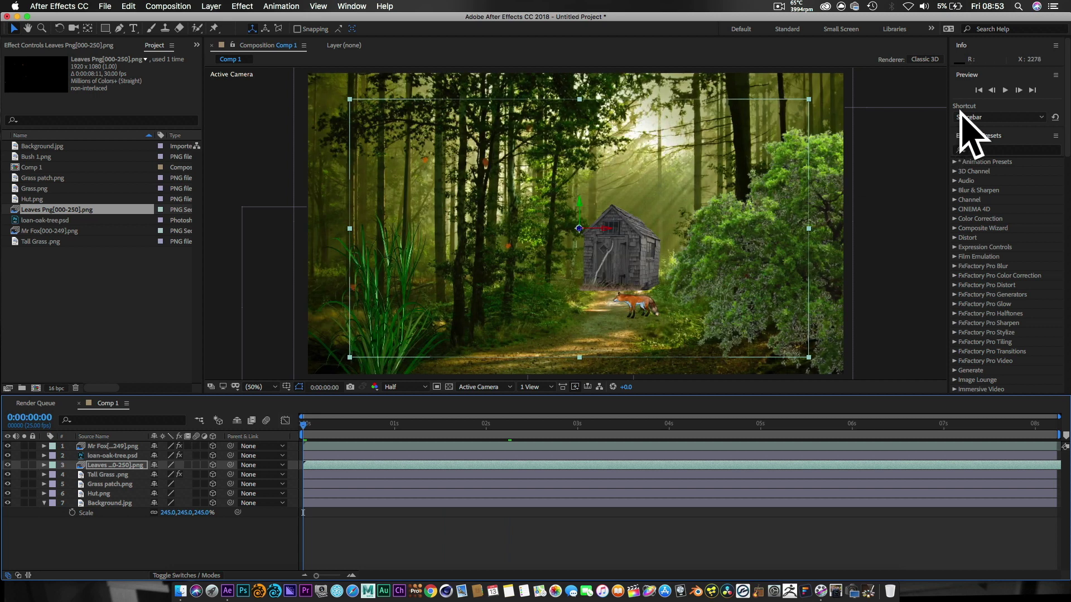
pyautogui.click(1005, 91)
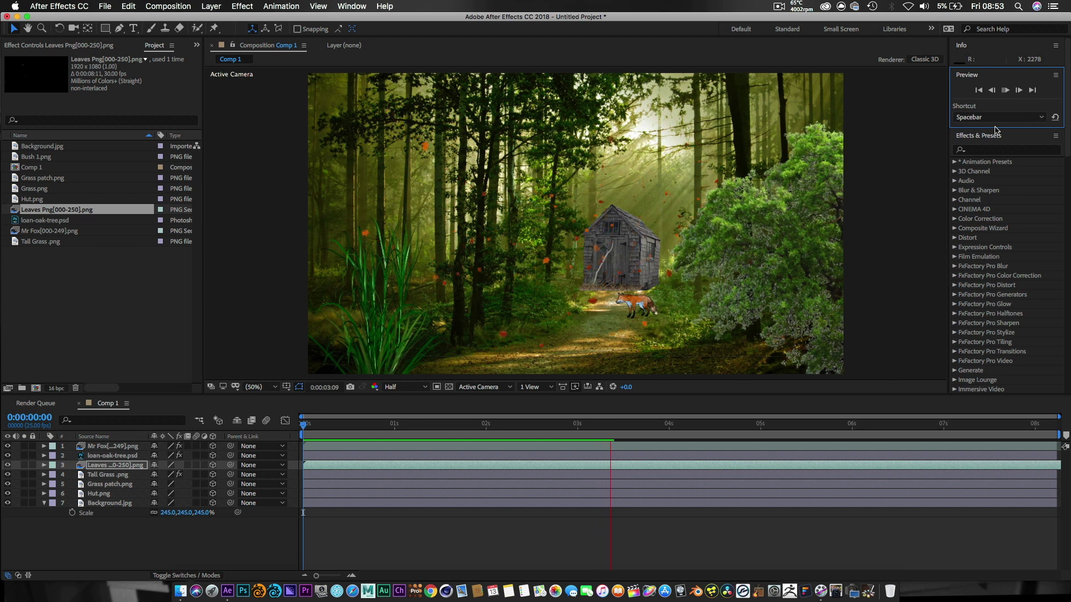
pyautogui.click(1006, 92)
pyautogui.click(150, 527)
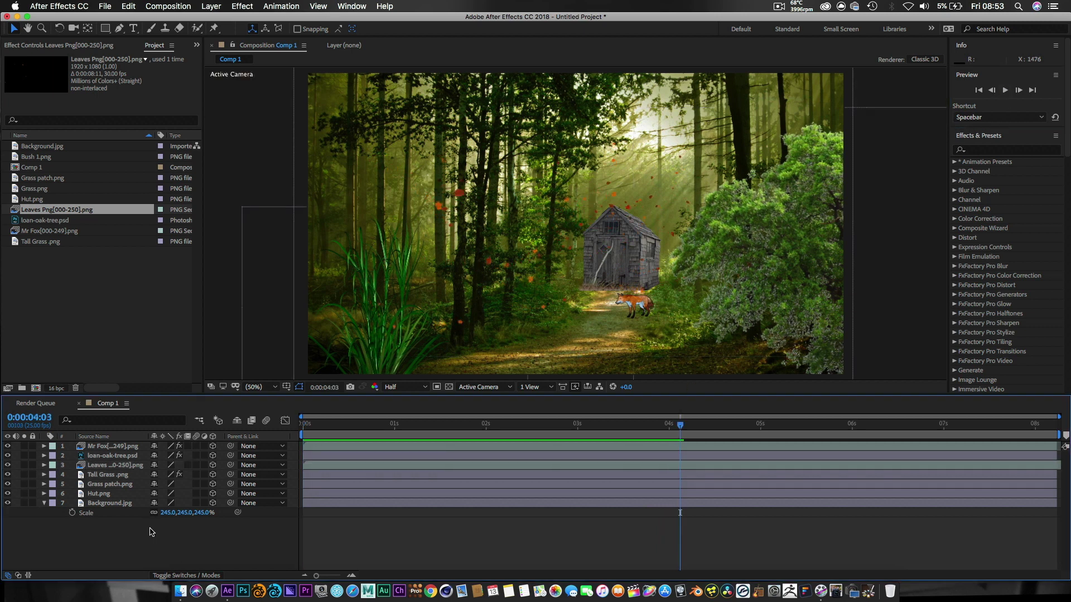
# Apply Fast Box Blur to the Tall Grass layer and set its Blur Radius to about 4.3.
pyautogui.click(111, 476)
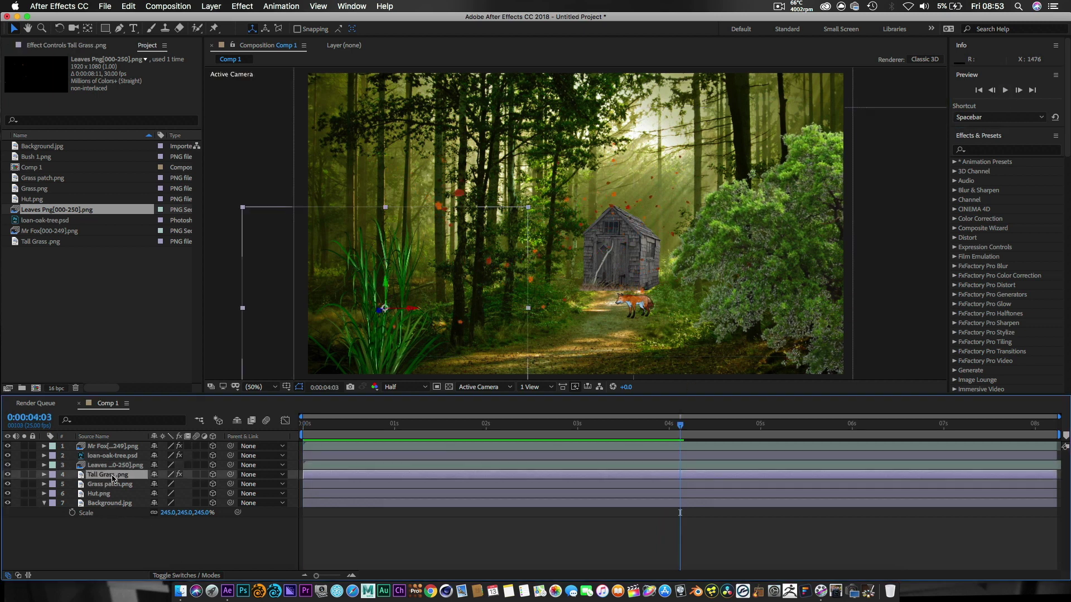
pyautogui.rightClick(113, 478)
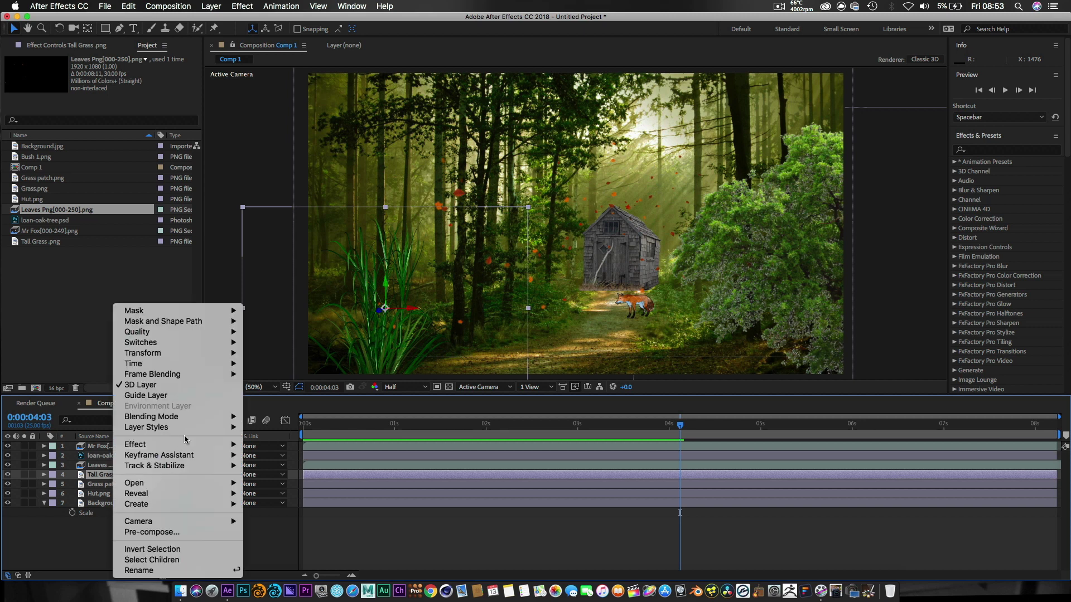
pyautogui.moveTo(192, 445)
pyautogui.moveTo(375, 65)
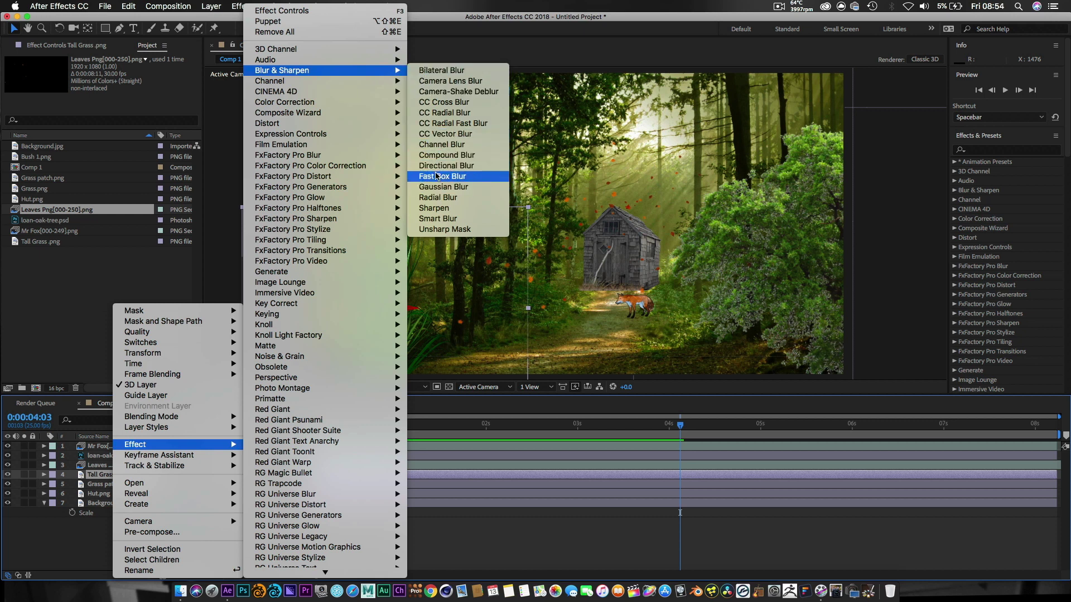
pyautogui.click(436, 177)
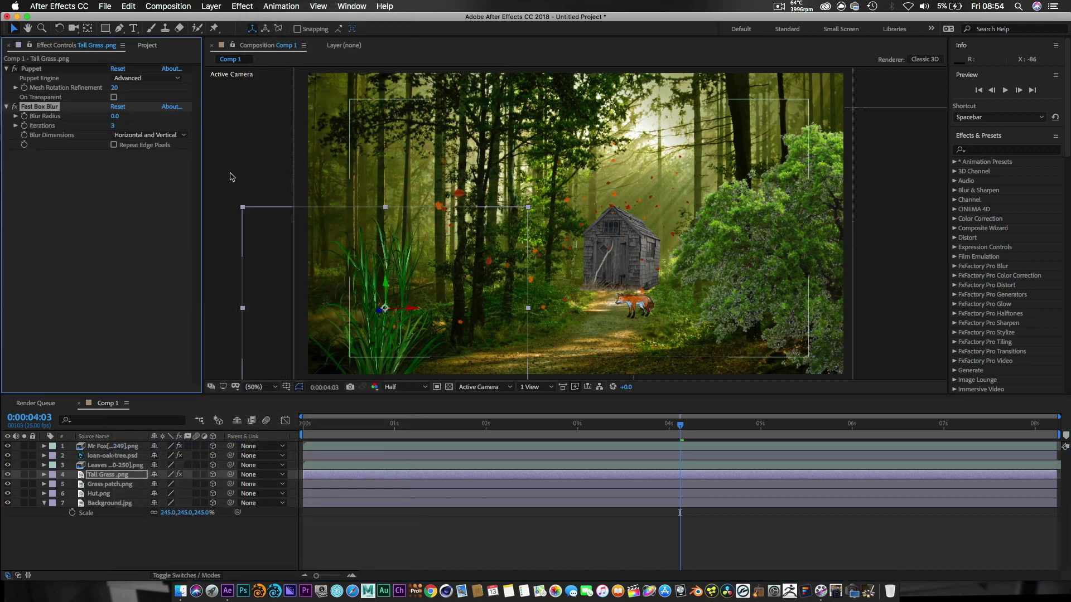
pyautogui.click(15, 116)
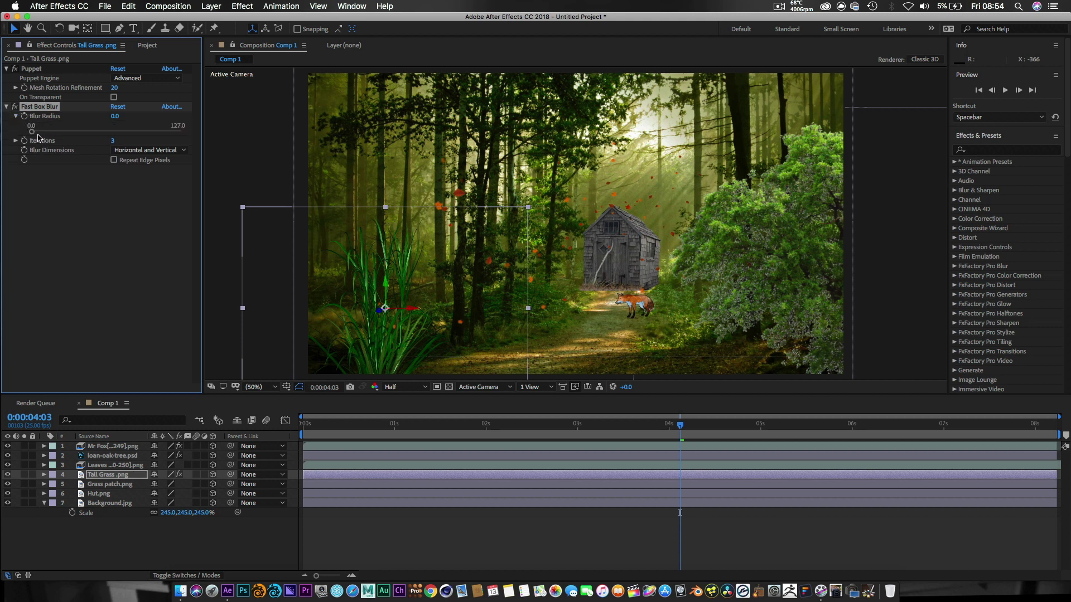
pyautogui.moveTo(33, 134); pyautogui.dragTo(38, 134)
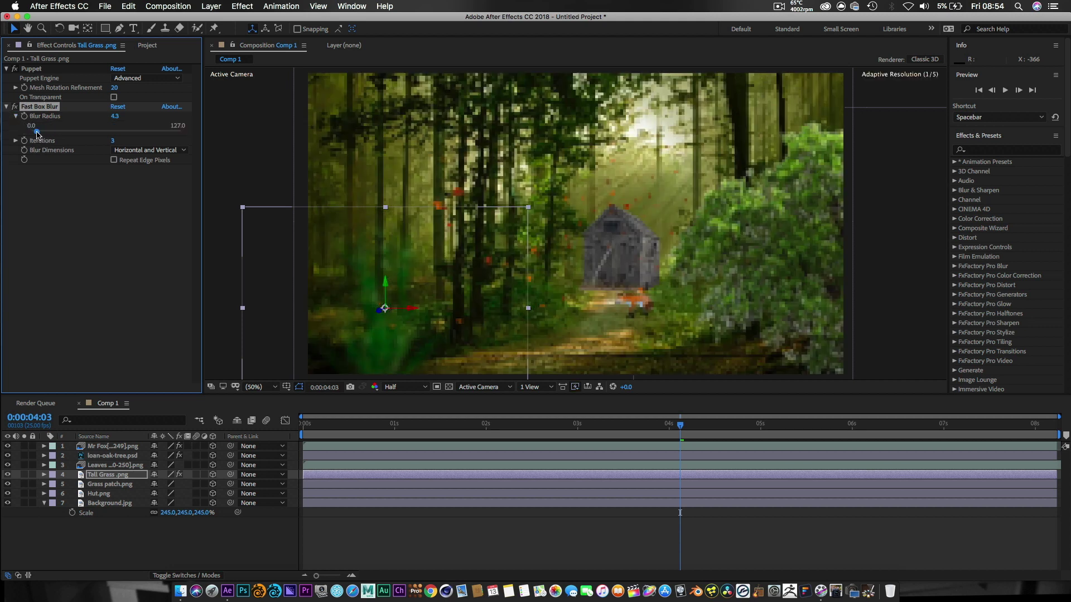
# Set the Fast Box Blur radius on the Tall Grass layer to 2 and deselect the layer.
pyautogui.click(115, 117)
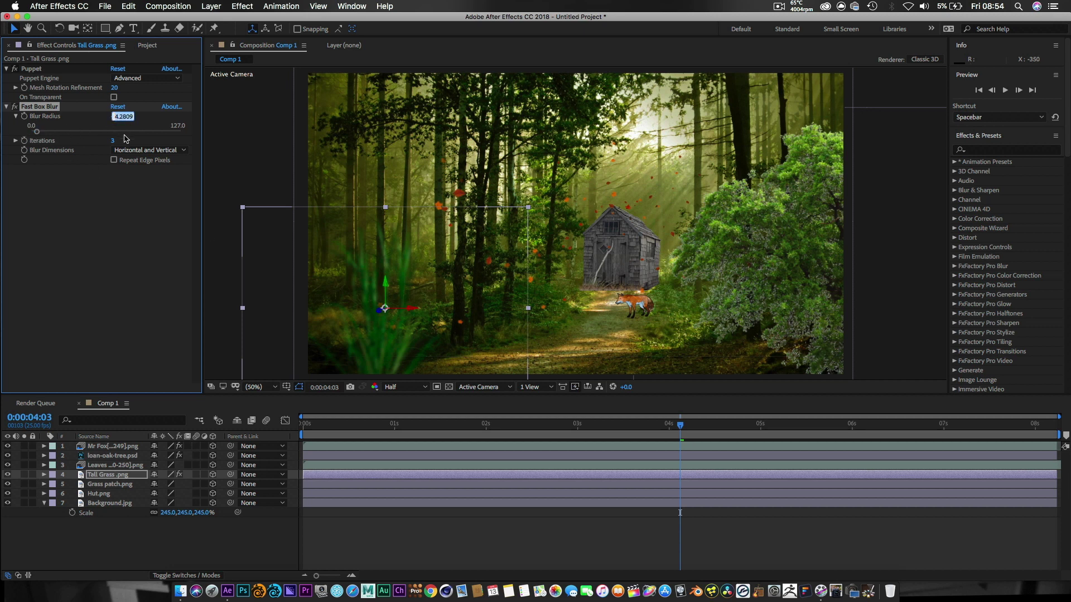
pyautogui.write('2')
pyautogui.press('Return')
pyautogui.click(257, 127)
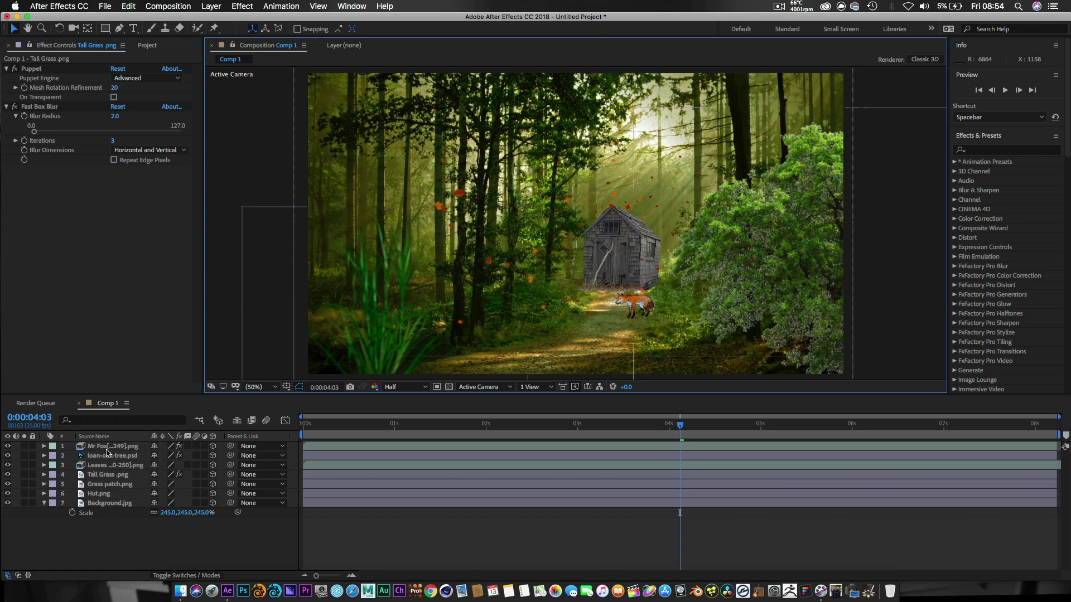
# Apply Fast Box Blur to the loan-oak-tree layer with a Blur Radius of 1, then deselect the layer.
pyautogui.click(105, 457)
pyautogui.rightClick(106, 459)
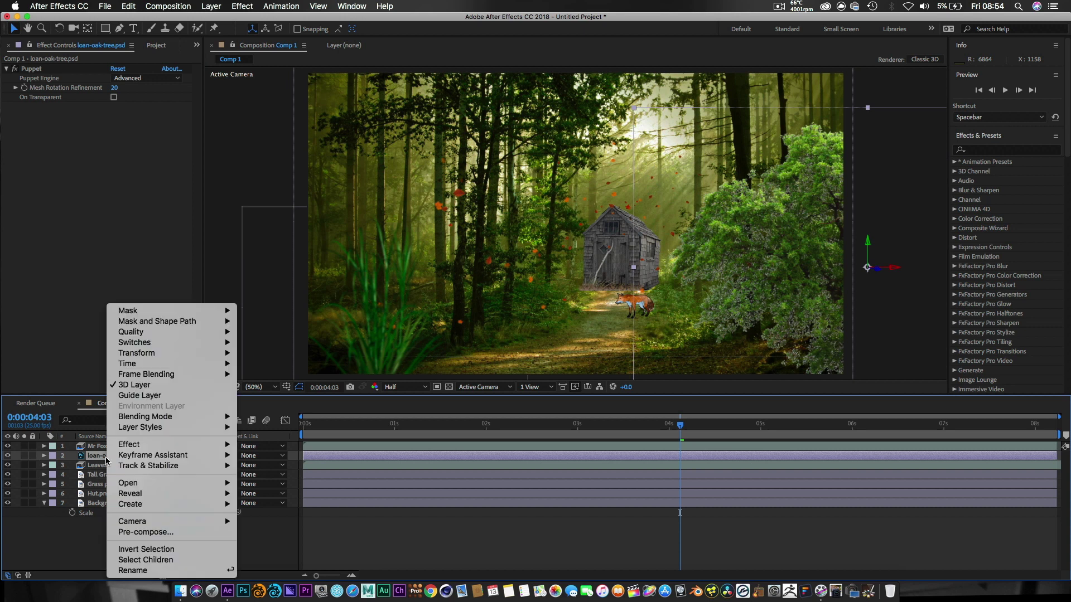
pyautogui.moveTo(156, 447)
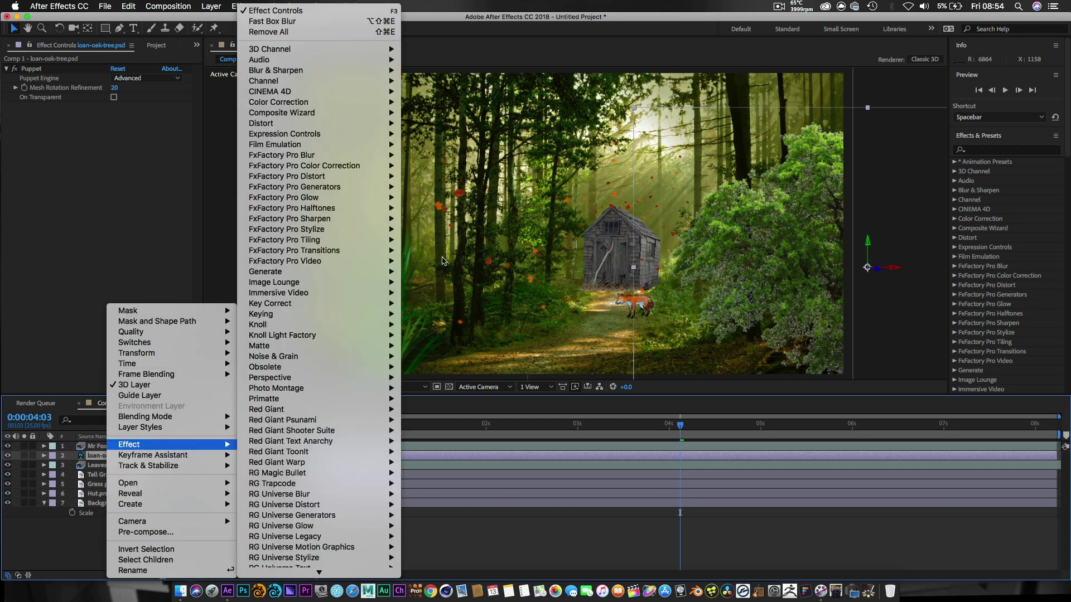
pyautogui.moveTo(360, 73)
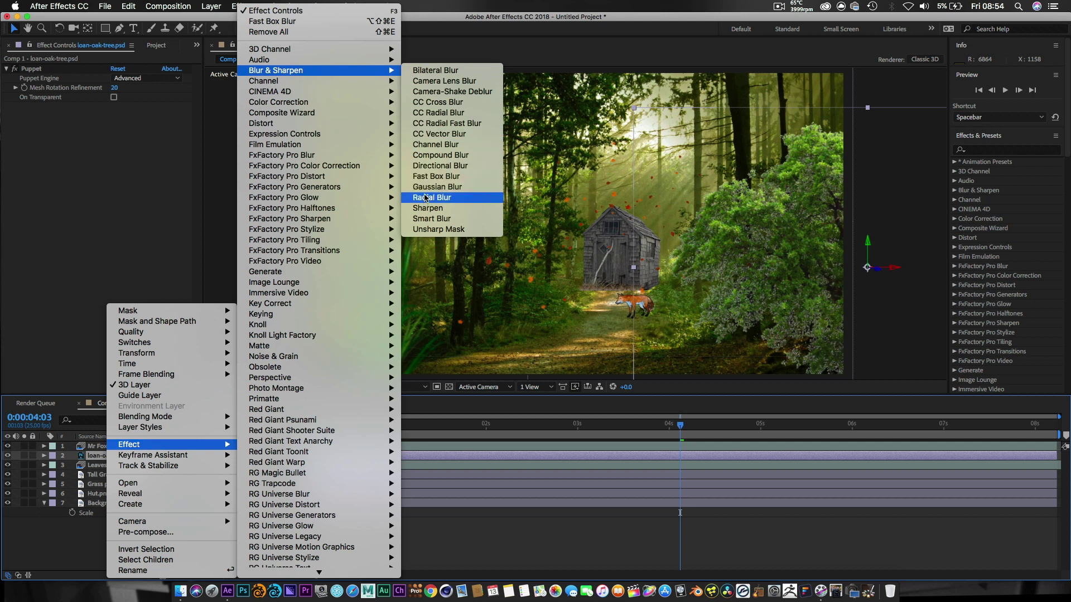
pyautogui.click(436, 176)
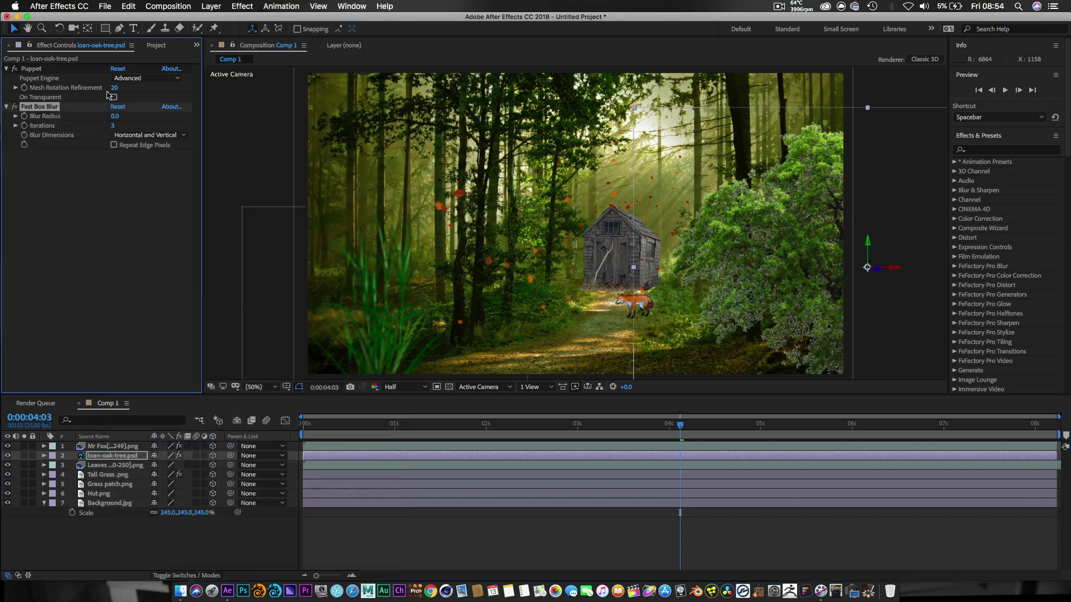
pyautogui.click(116, 116)
pyautogui.press('Return')
pyautogui.click(258, 167)
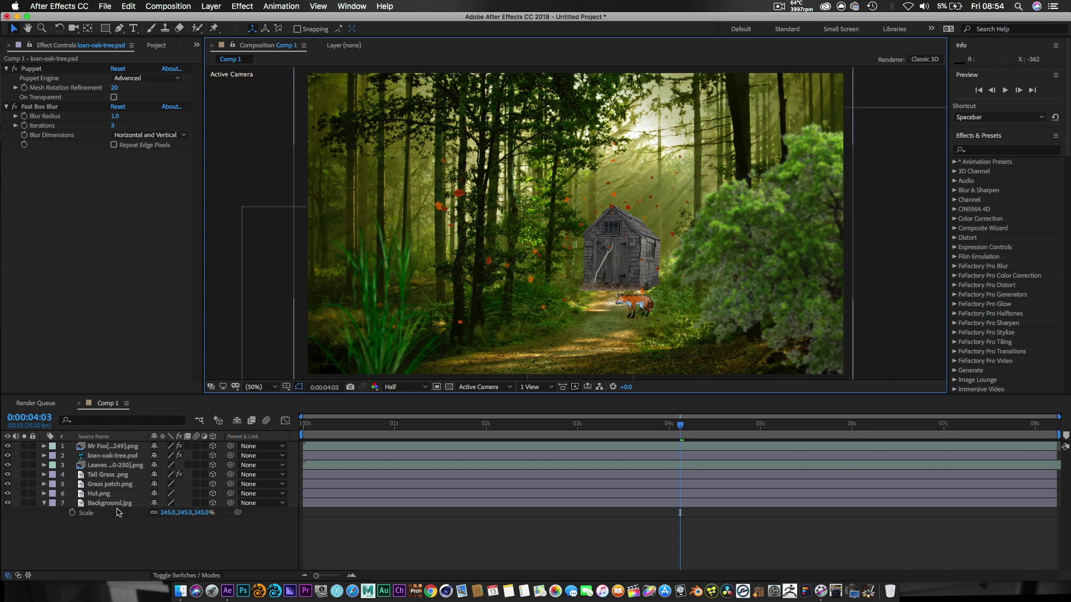
# Apply the Stylize Glow effect to the Background.jpg layer.
pyautogui.click(109, 503)
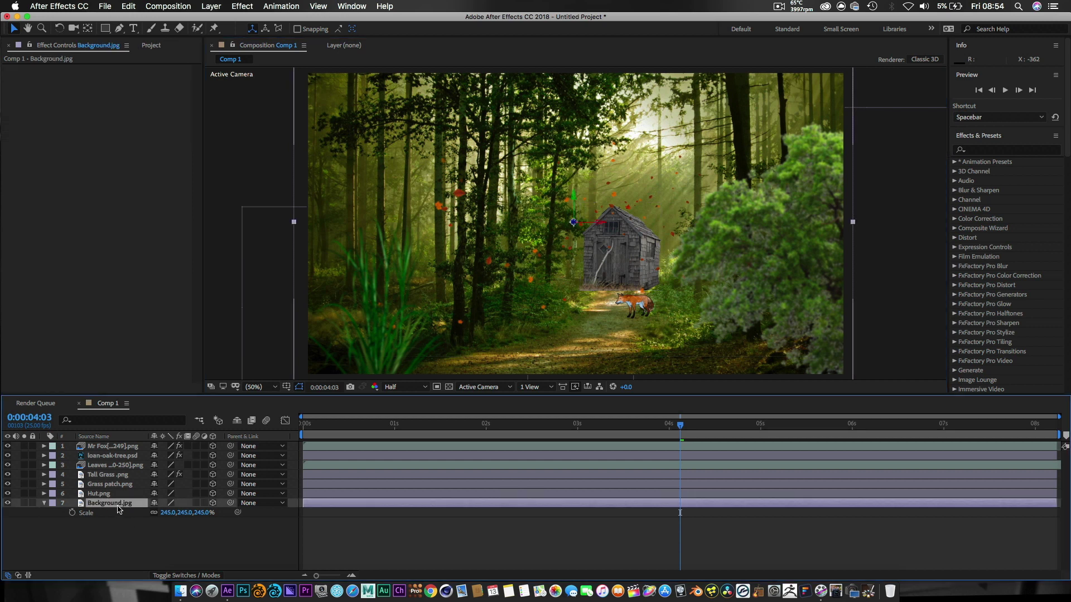
pyautogui.rightClick(119, 509)
pyautogui.moveTo(209, 446)
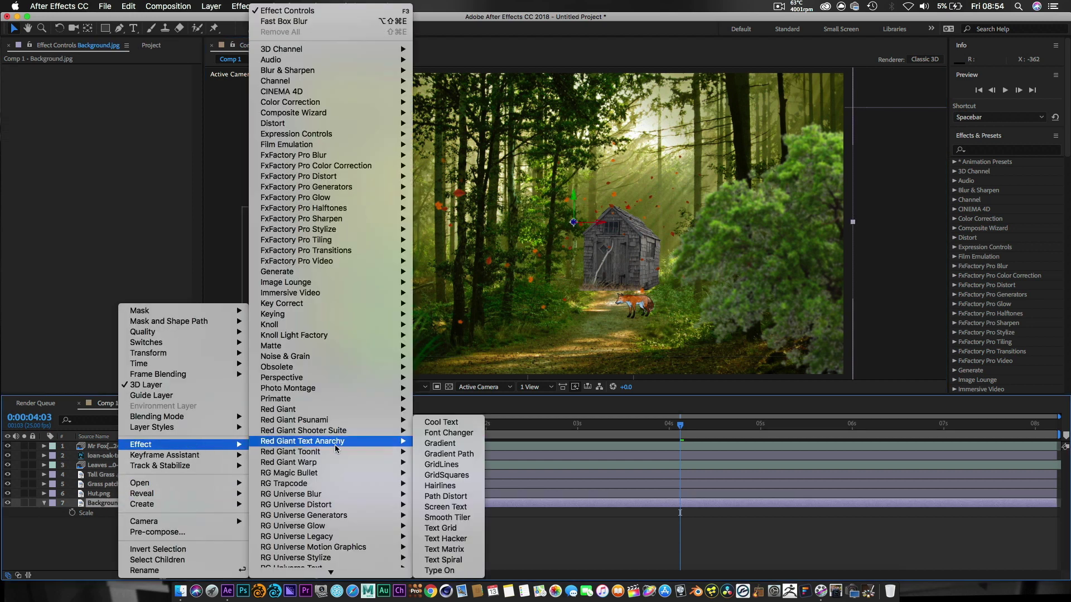
pyautogui.moveTo(328, 455)
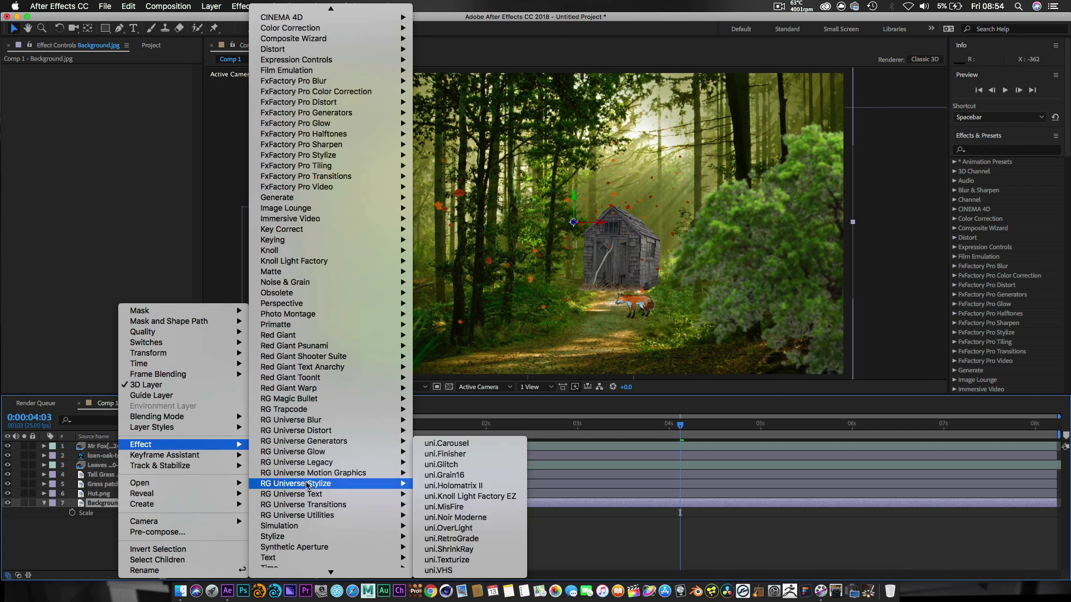
pyautogui.moveTo(325, 537)
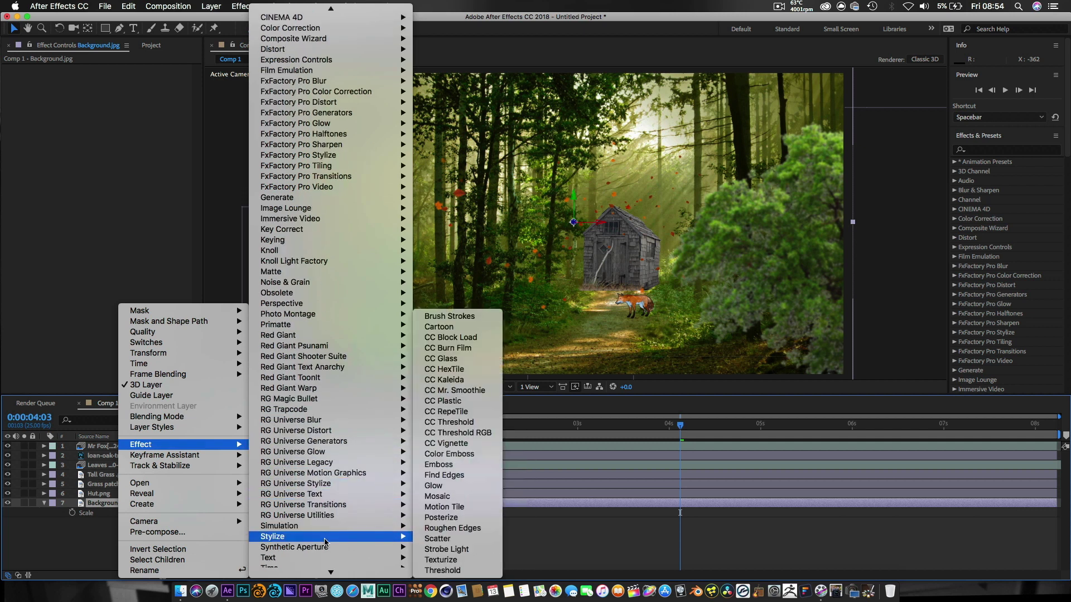
pyautogui.click(460, 489)
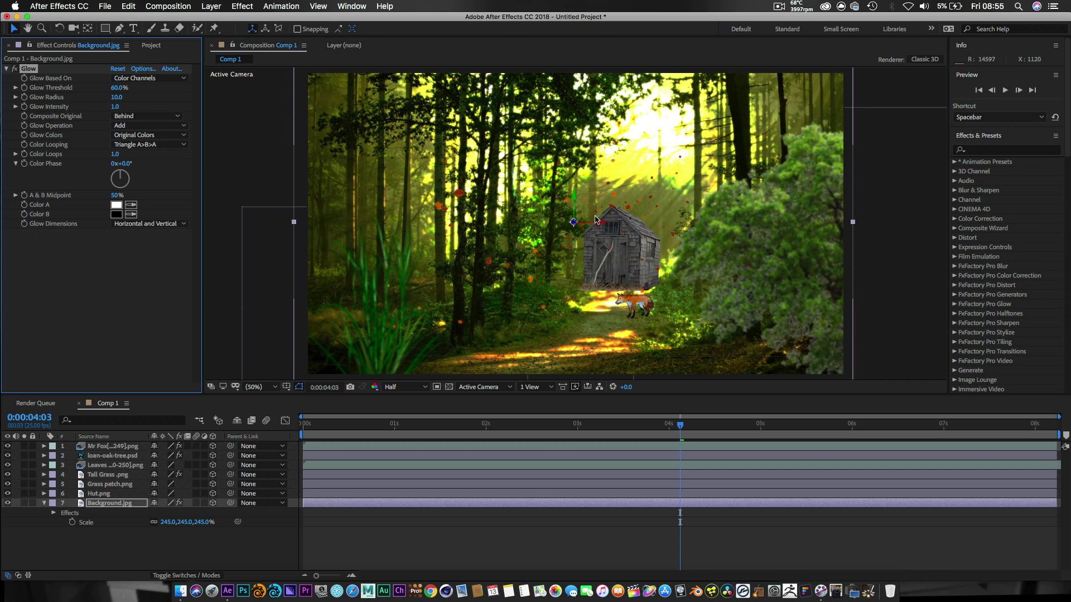
# Reduce the background's glow by raising its Glow Threshold to 70%, then to 80%.
pyautogui.press('/')
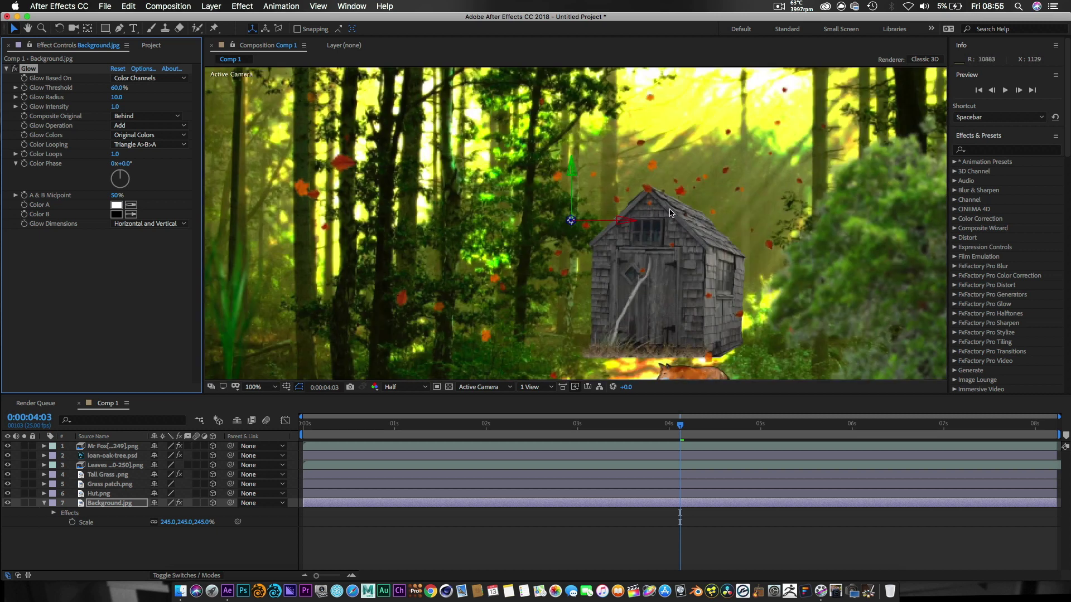
pyautogui.press(',')
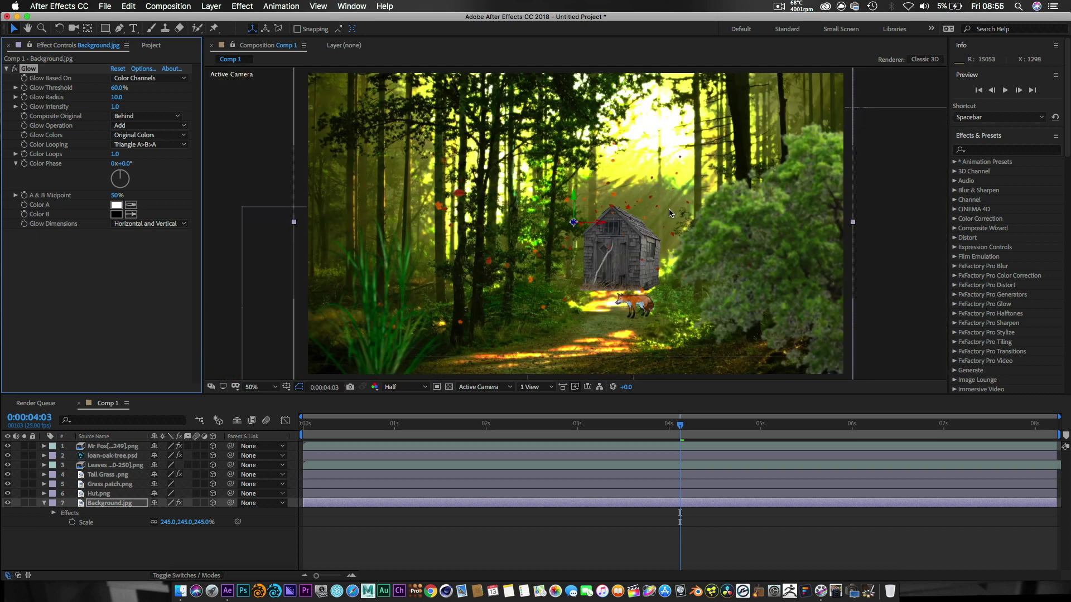
pyautogui.click(114, 88)
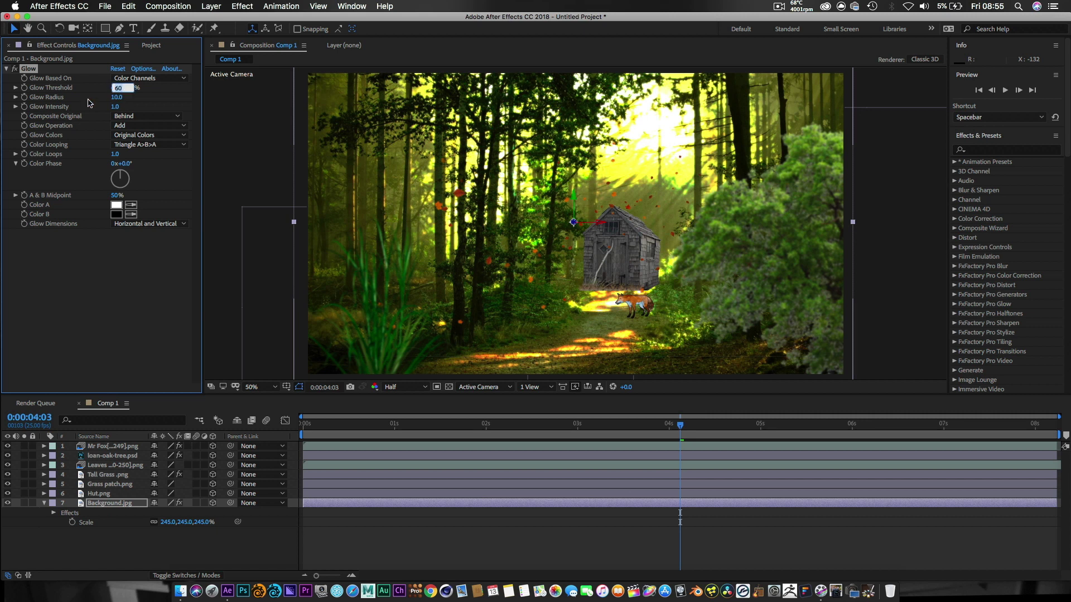
pyautogui.write('70')
pyautogui.press('Return')
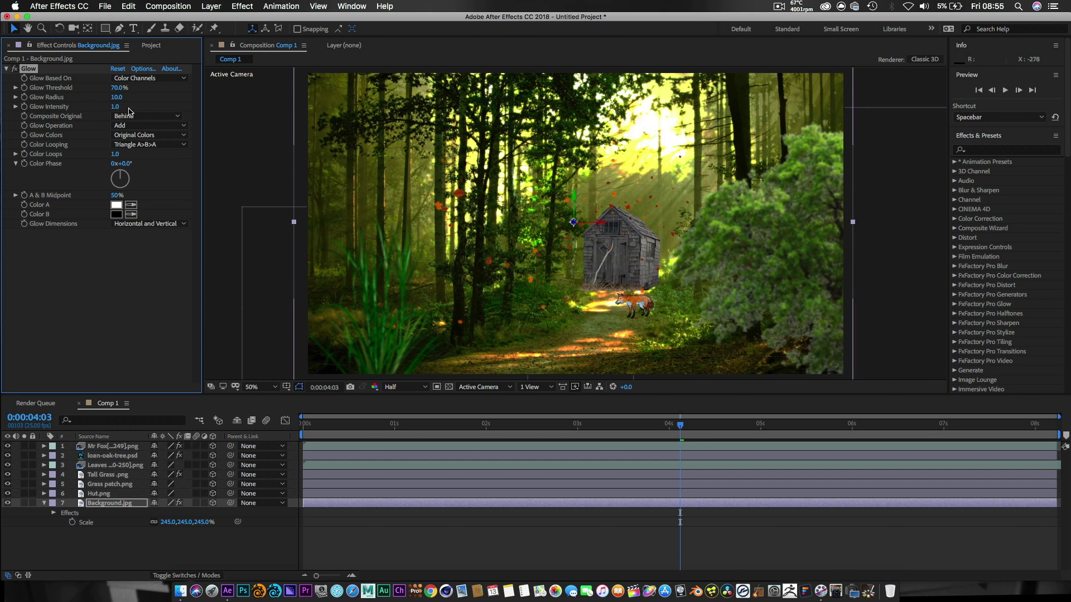
pyautogui.click(115, 88)
pyautogui.write('80')
pyautogui.press('Return')
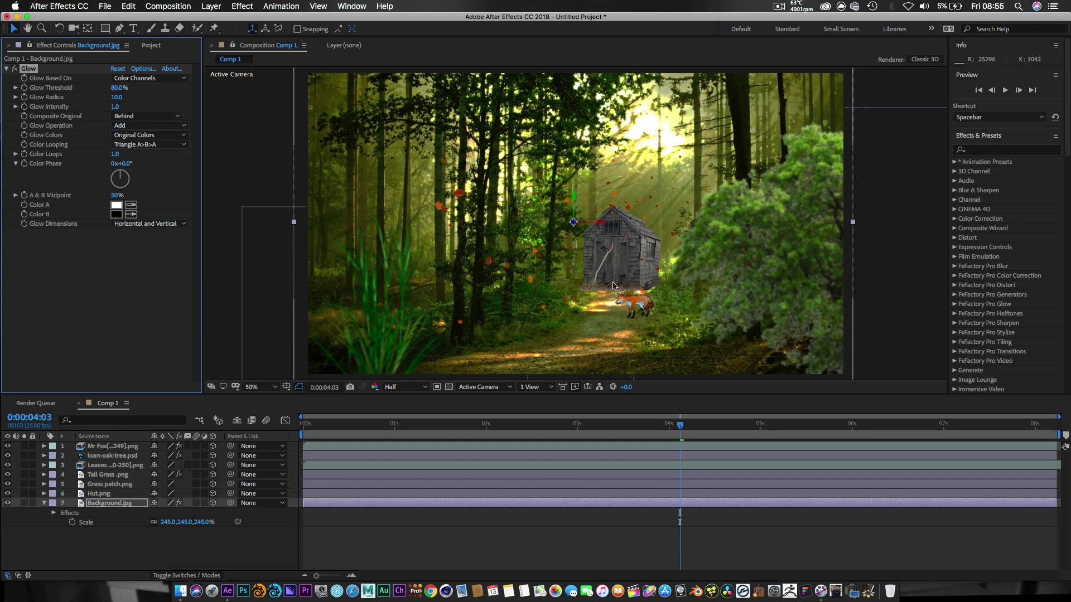
# Examine the glow around the path, hut and fox, deselect the layer and preview the animation from 0:00:00:00.
pyautogui.scroll(2, 612, 286)
pyautogui.moveTo(598, 287); pyautogui.dragTo(638, 192)
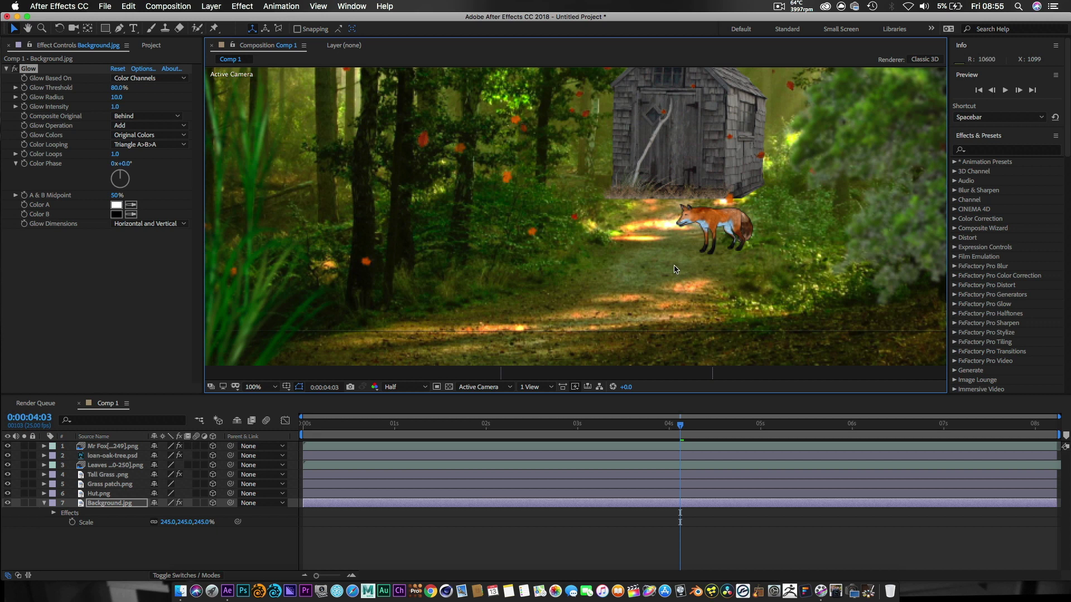
pyautogui.scroll(-3, 675, 269)
pyautogui.scroll(1, 678, 212)
pyautogui.moveTo(678, 203); pyautogui.dragTo(692, 229)
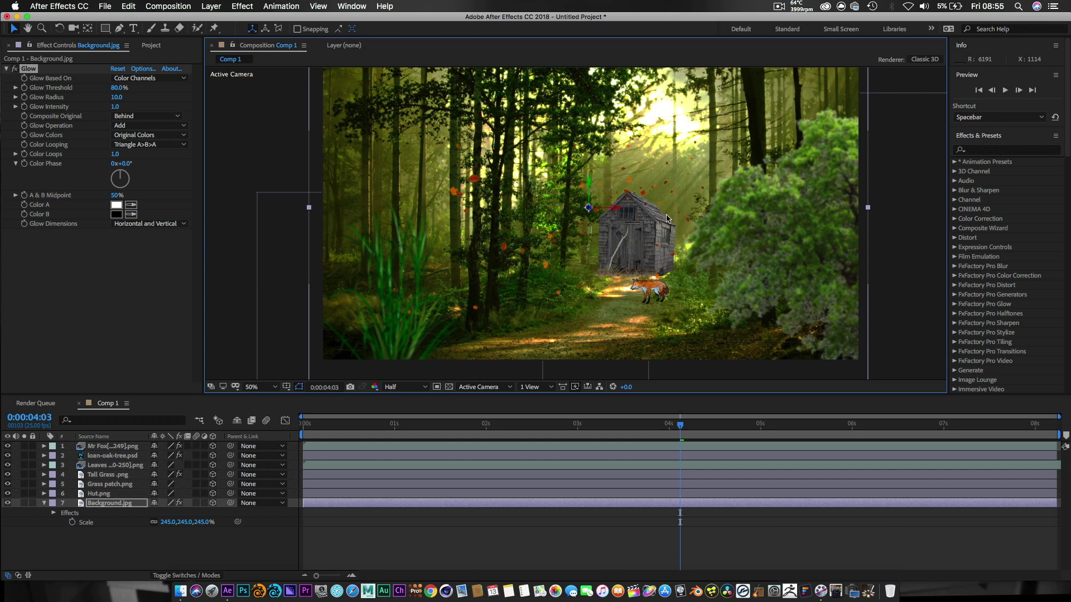
pyautogui.click(269, 95)
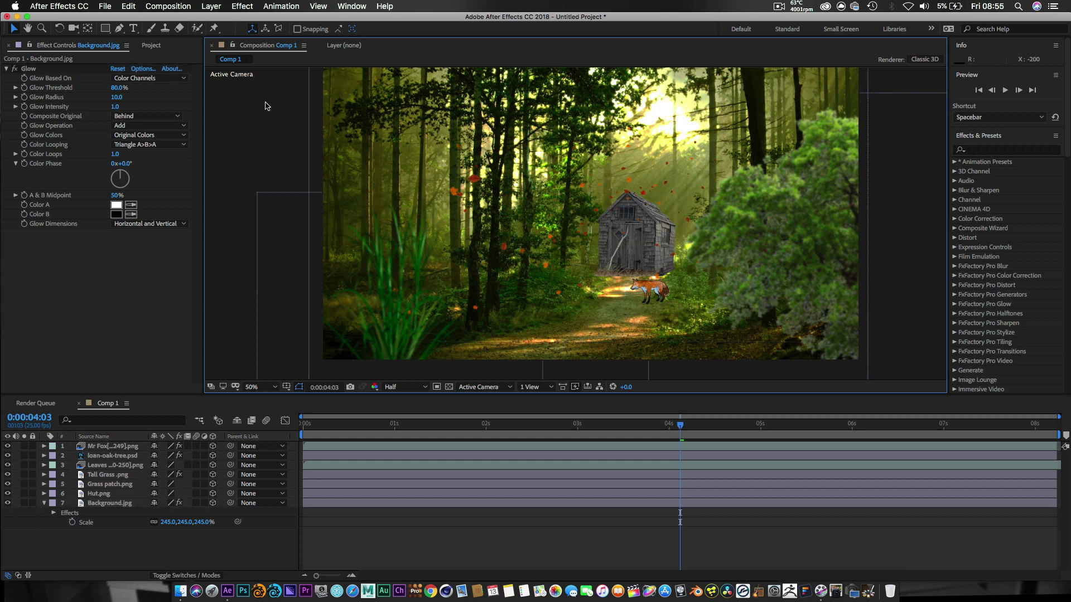
pyautogui.moveTo(315, 427); pyautogui.dragTo(302, 426)
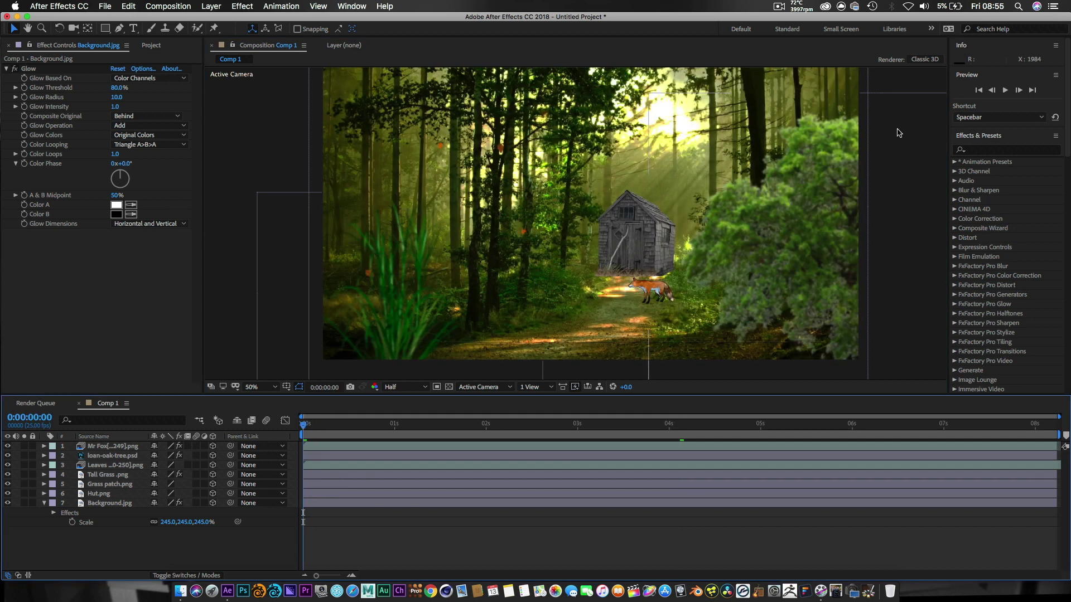
pyautogui.click(1006, 91)
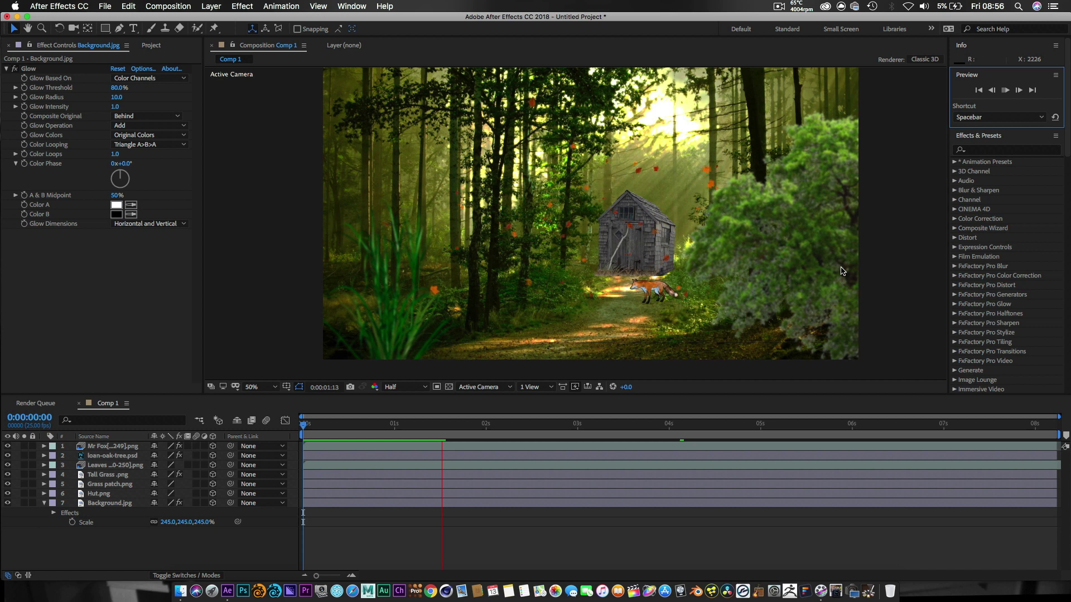
pyautogui.click(1006, 91)
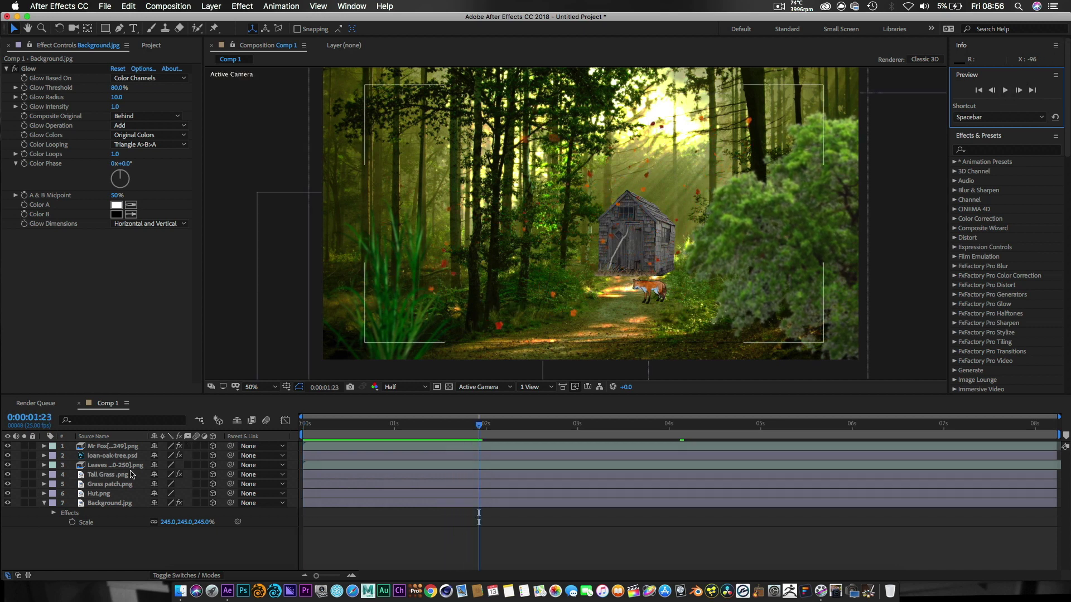
# Duplicate the Tall Grass layer and move the copy in front of the hut.
pyautogui.click(113, 476)
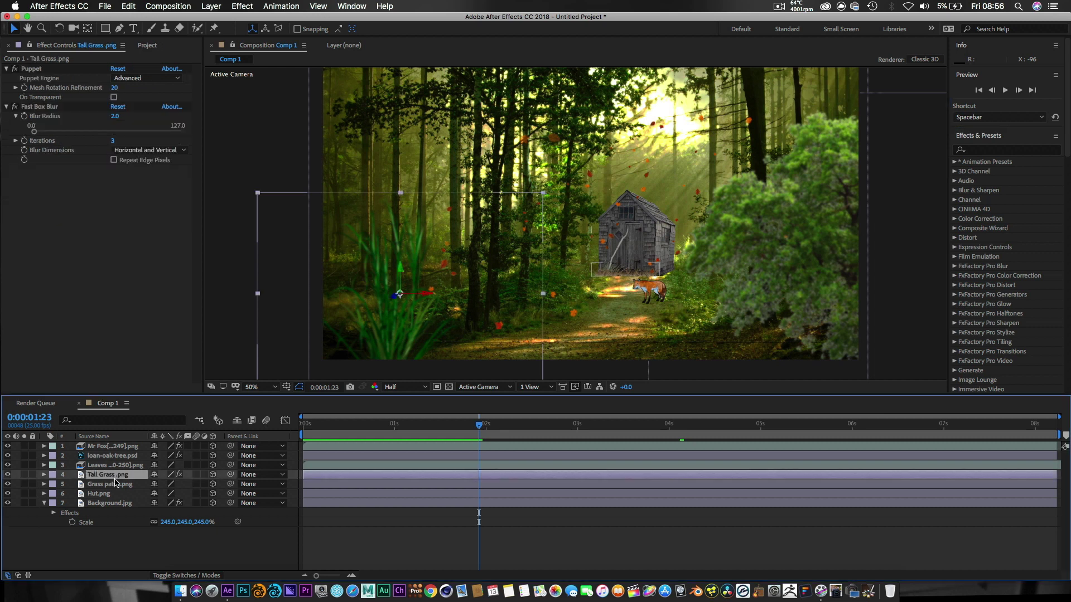
pyautogui.press('super+d')
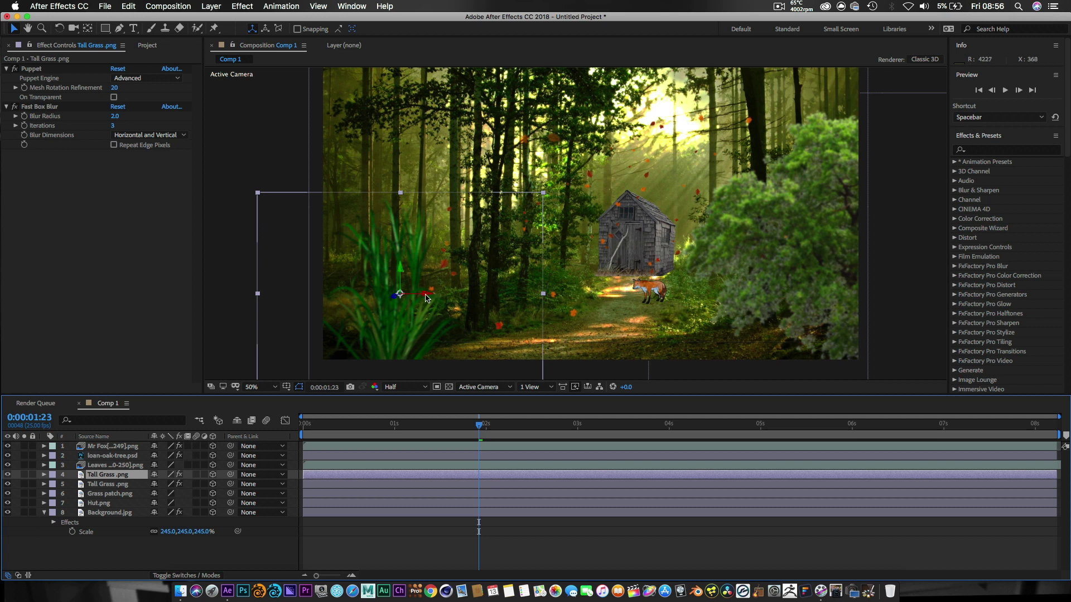
pyautogui.moveTo(426, 298); pyautogui.dragTo(641, 272)
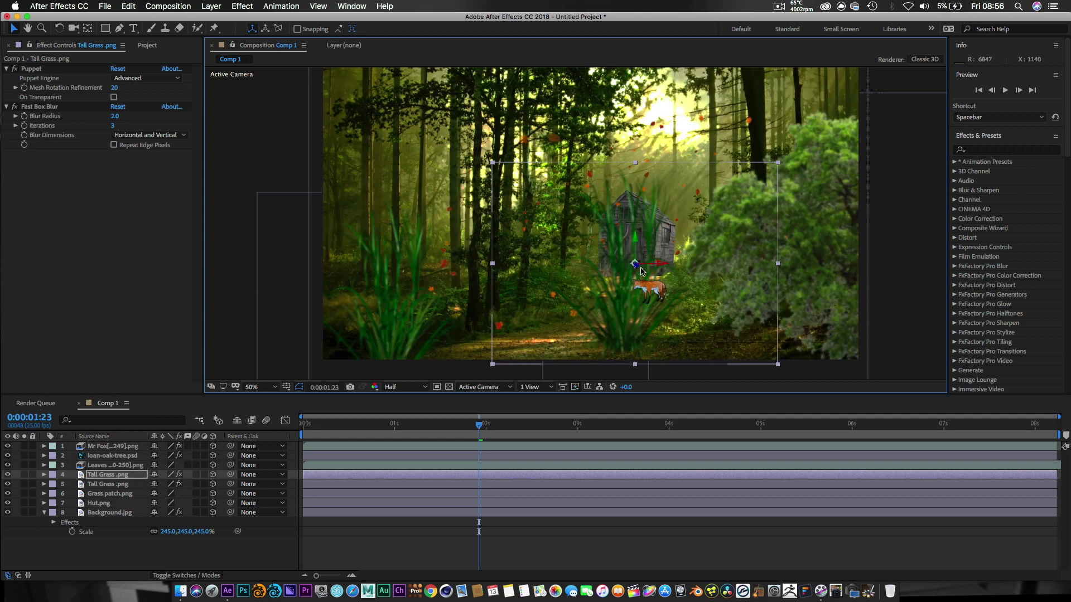
# Push the Tall Grass copy back in depth to the hut's front corner and set its scale to 28%.
pyautogui.moveTo(629, 271); pyautogui.dragTo(1070, 134)
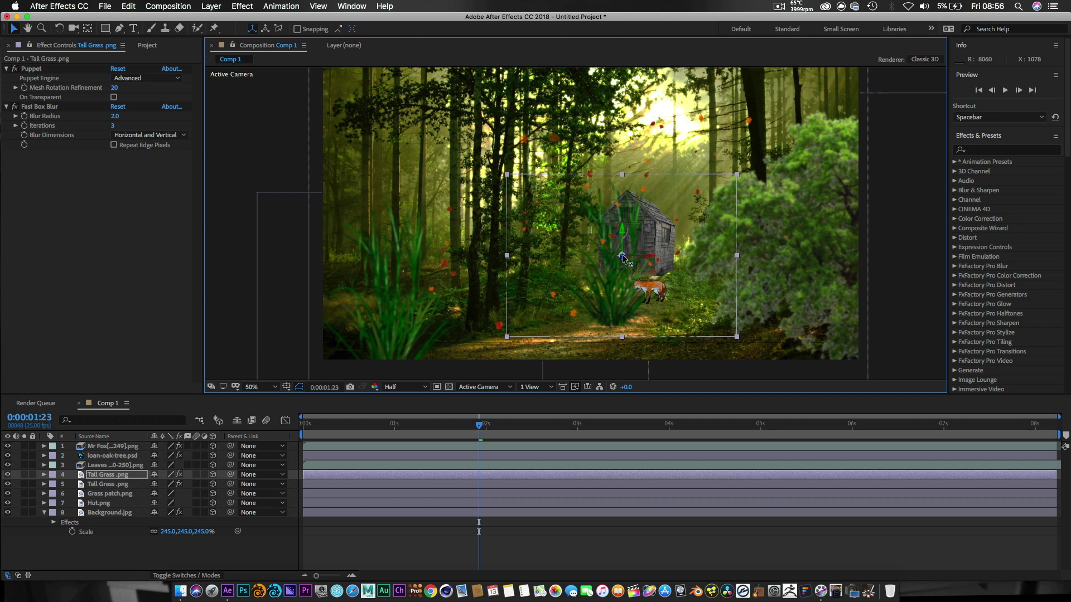
pyautogui.moveTo(622, 257); pyautogui.dragTo(306, 243)
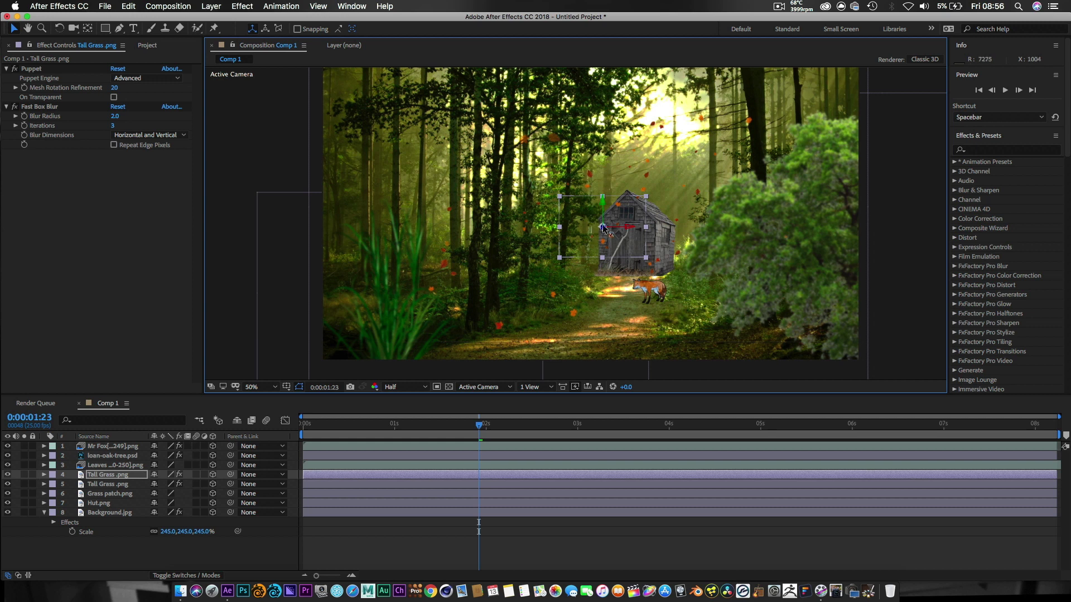
pyautogui.moveTo(606, 230); pyautogui.dragTo(639, 241)
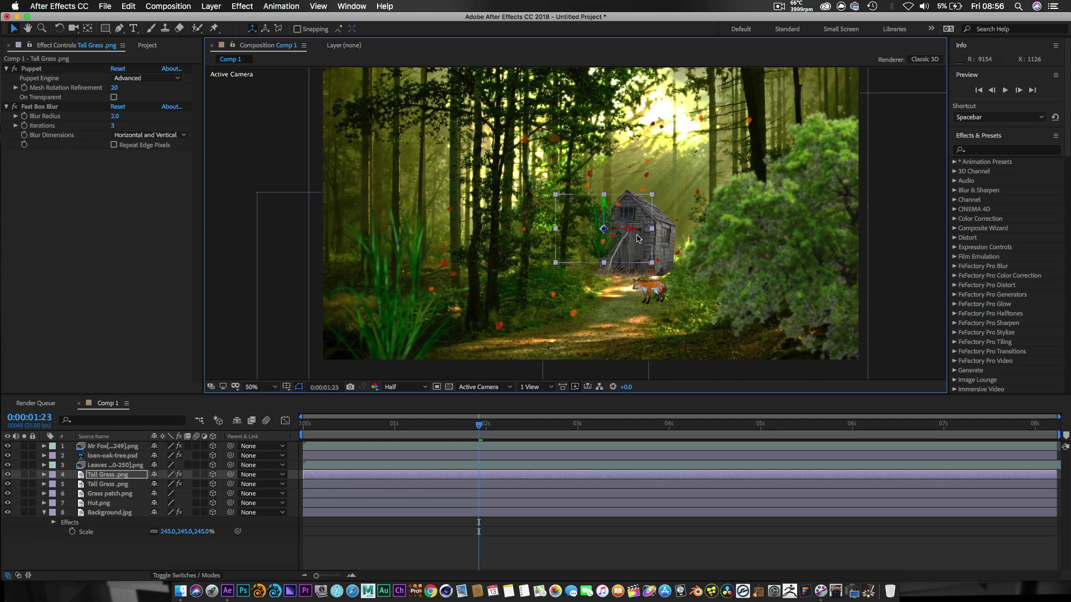
pyautogui.press('s')
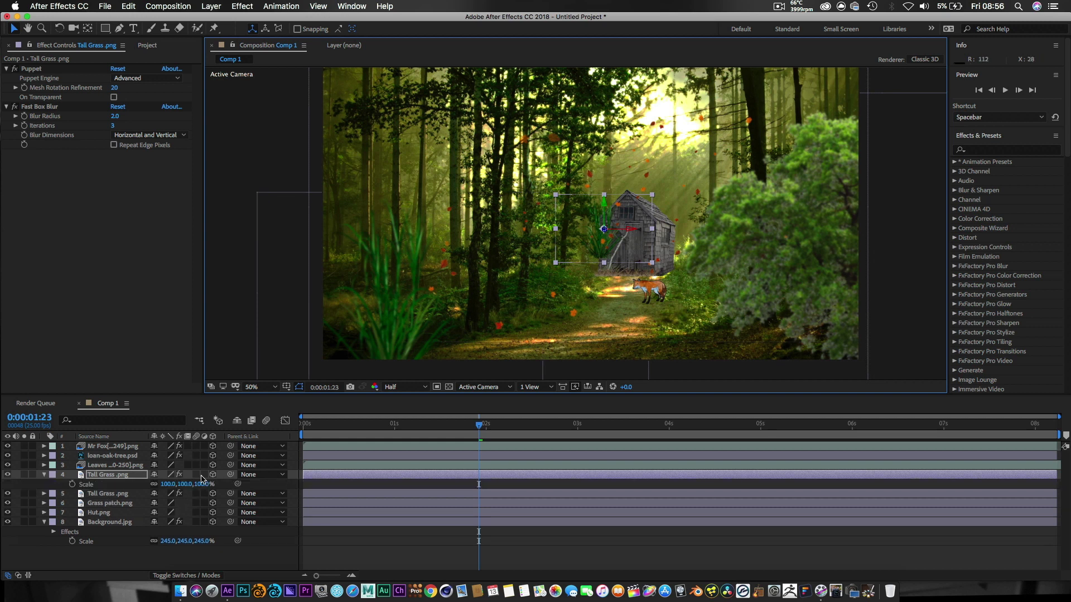
pyautogui.moveTo(202, 484); pyautogui.dragTo(162, 484)
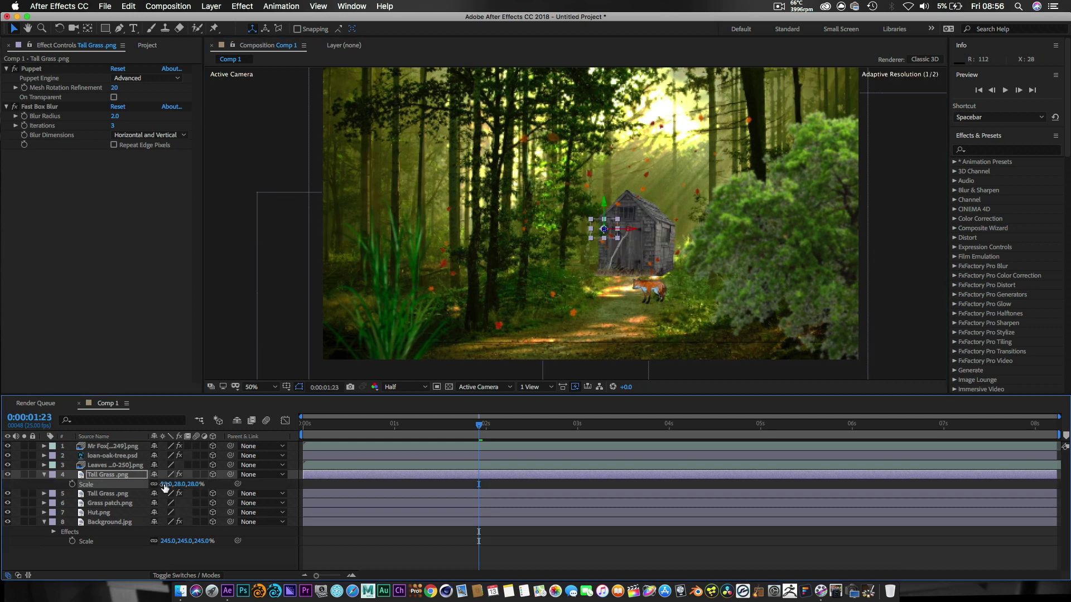
pyautogui.click(640, 232)
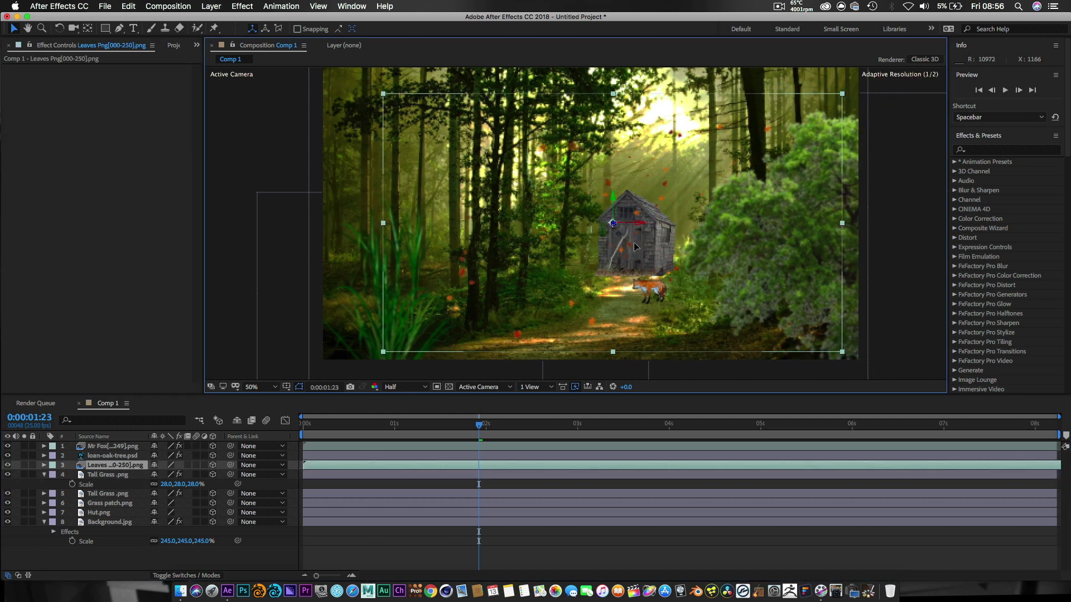
pyautogui.moveTo(673, 236); pyautogui.dragTo(654, 242)
pyautogui.press('super+z')
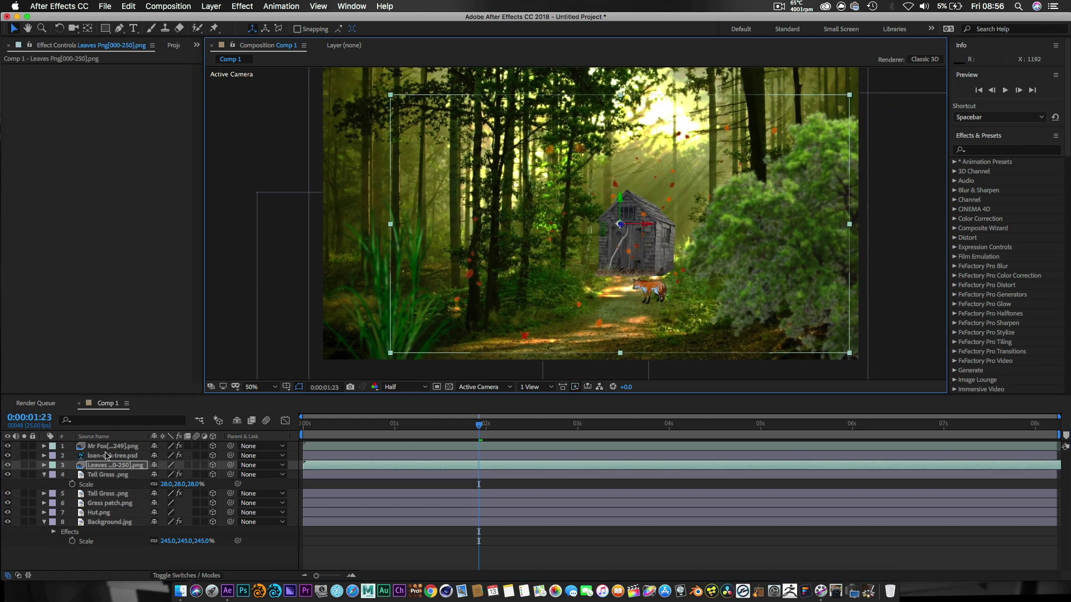
pyautogui.click(110, 476)
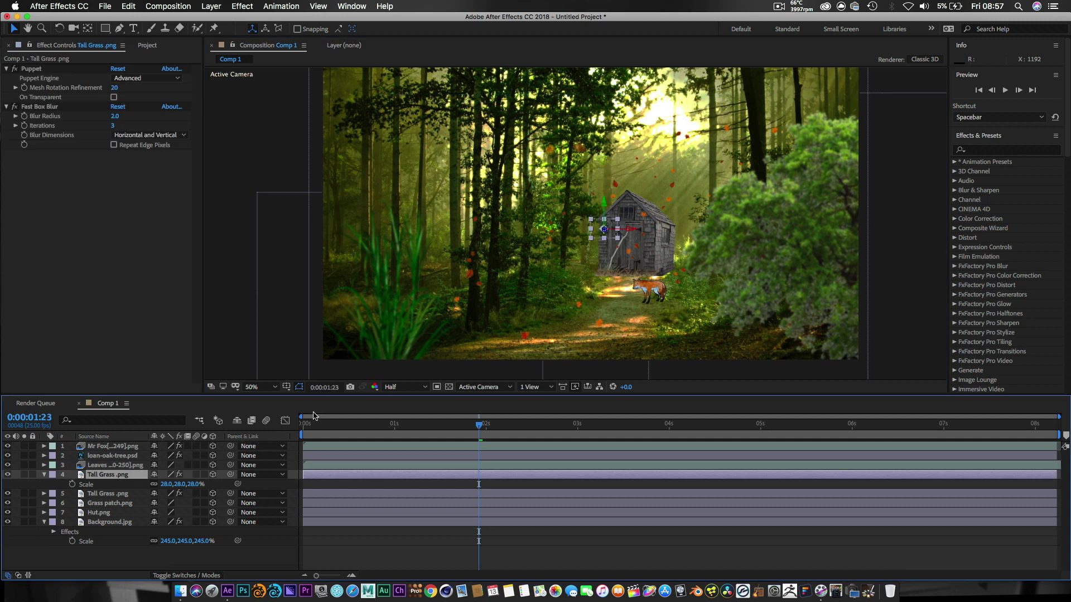
pyautogui.click(605, 207)
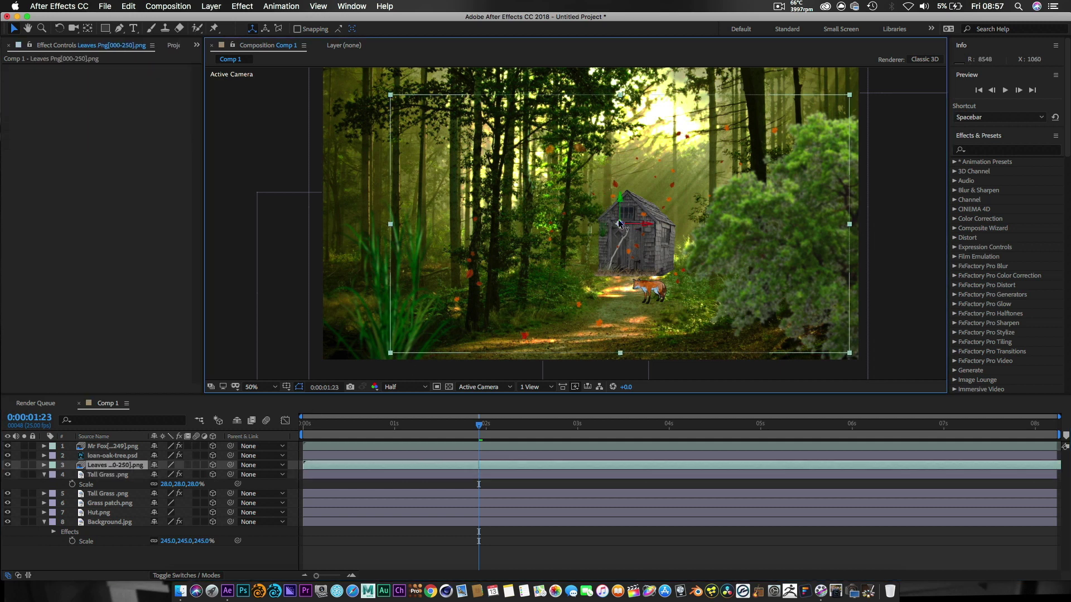
# Lower the Tall Grass copy to the ground at the hut's front corner, deselect it and preview the animation.
pyautogui.click(117, 477)
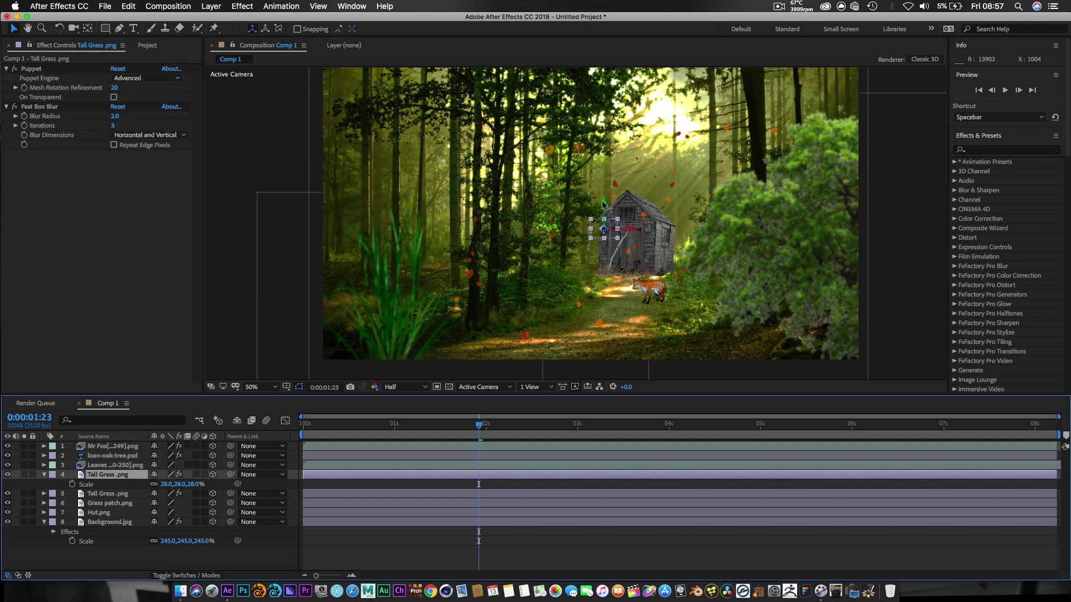
pyautogui.moveTo(603, 205); pyautogui.dragTo(604, 293)
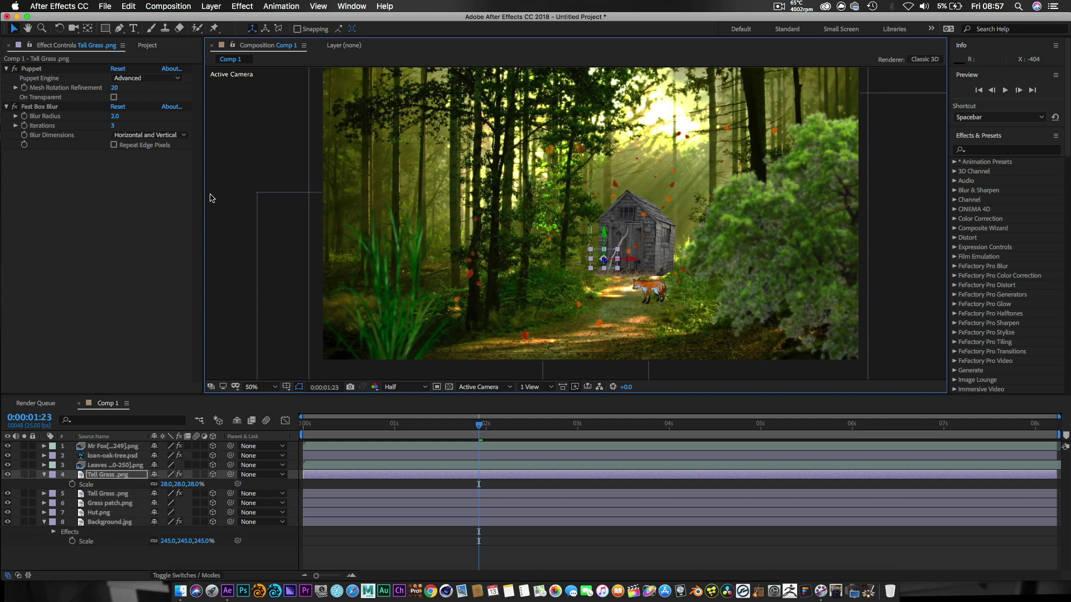
pyautogui.press('super+shift+a')
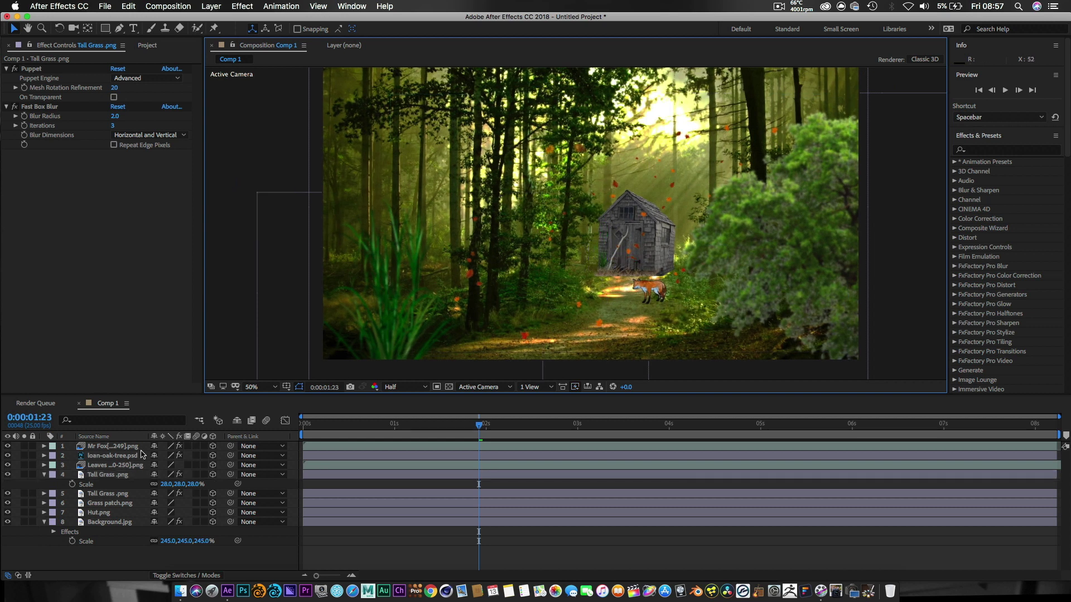
pyautogui.click(106, 475)
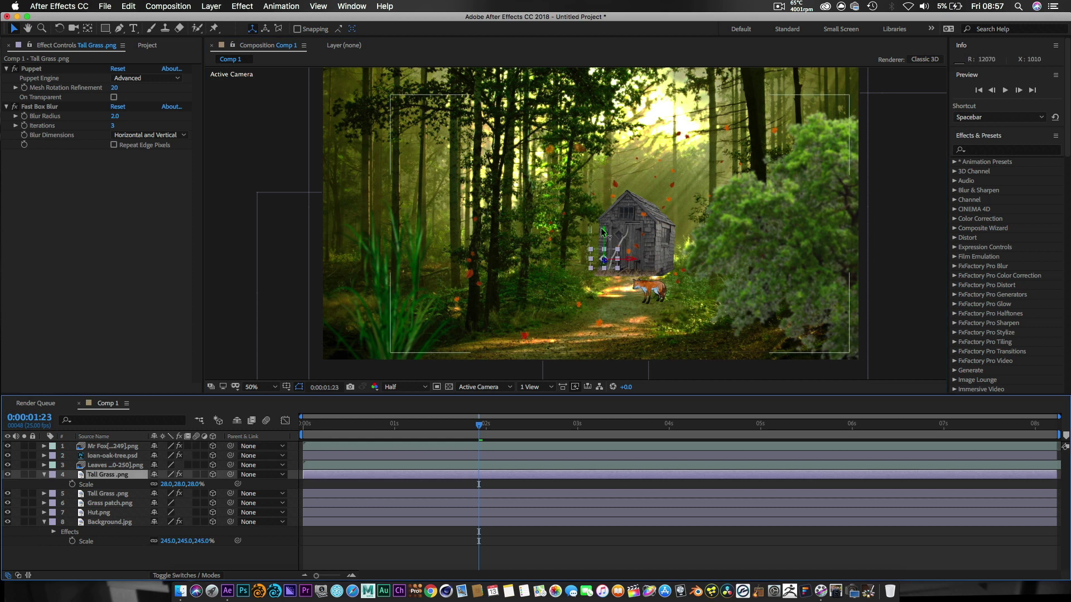
pyautogui.moveTo(604, 239); pyautogui.dragTo(604, 256)
pyautogui.click(280, 164)
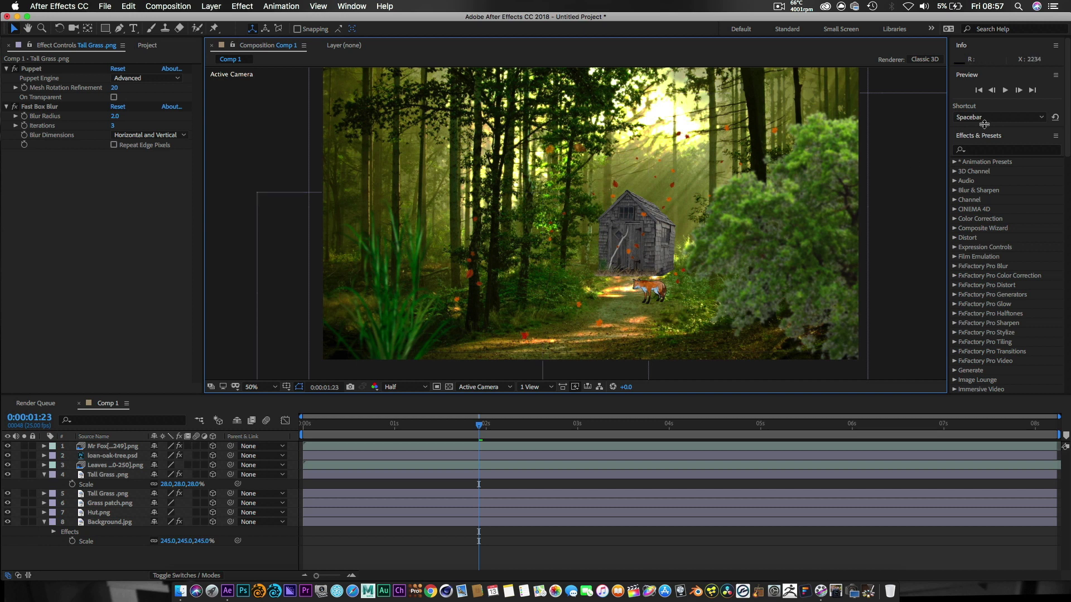
pyautogui.click(1007, 92)
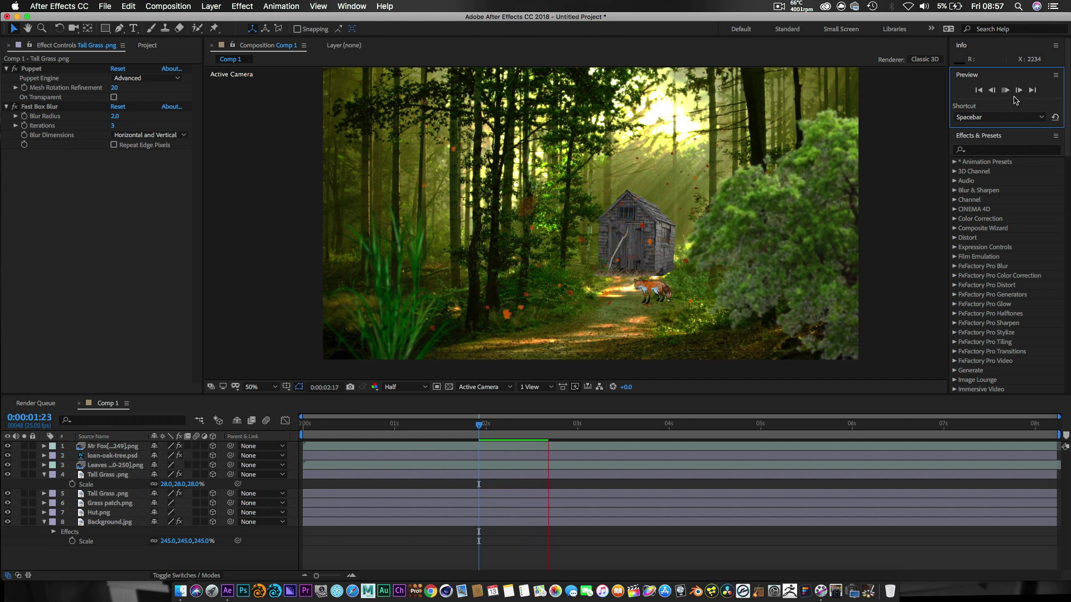
pyautogui.click(1004, 90)
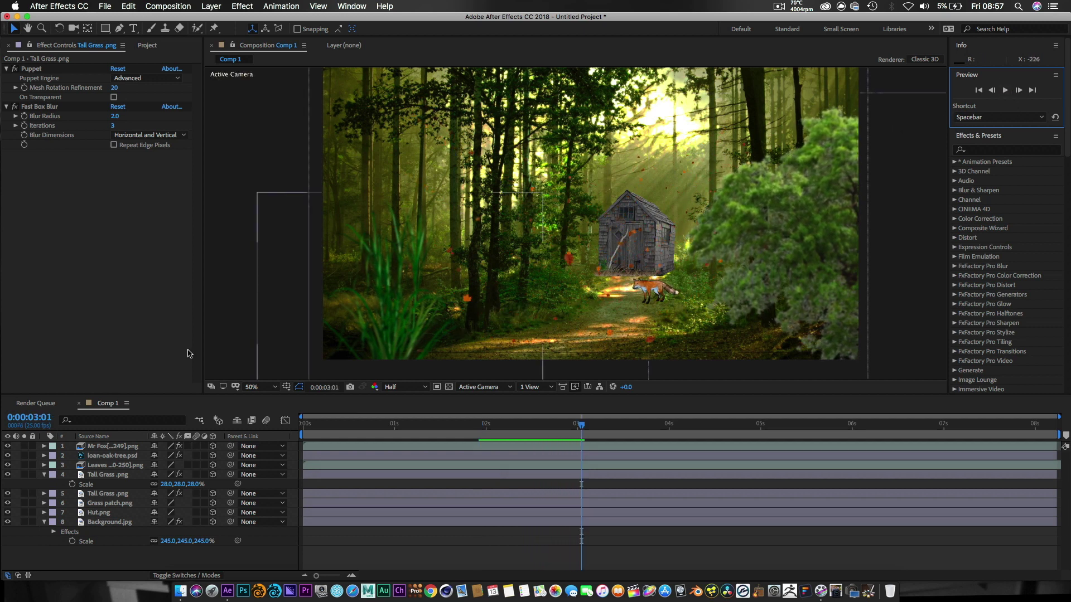
# Duplicate the loan-oak-tree layer and move the copy sideways to the middle of the scene in front of the hut.
pyautogui.click(111, 456)
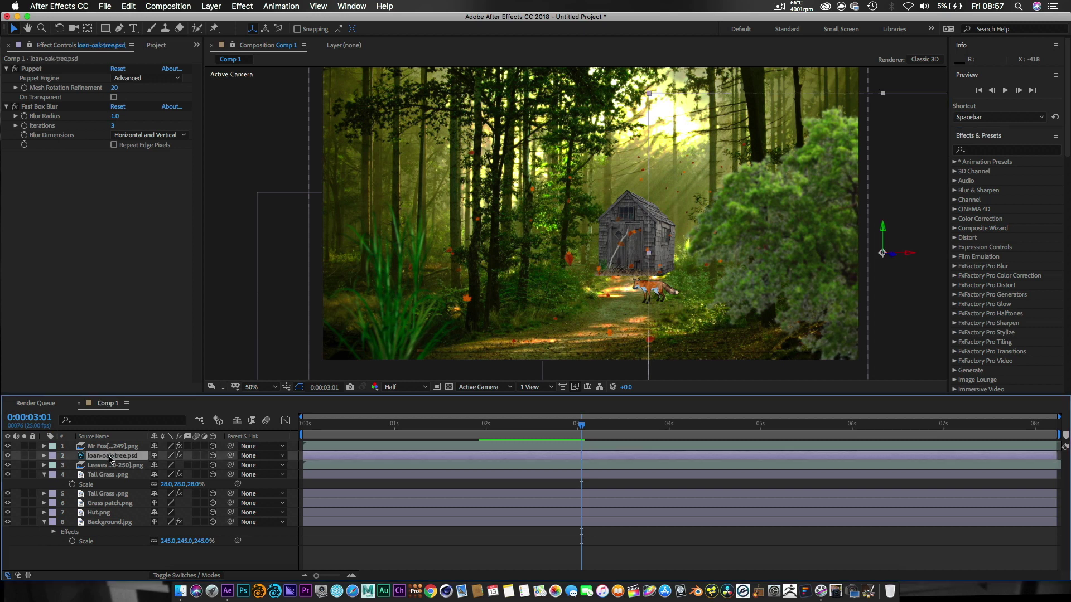
pyautogui.press('super+d')
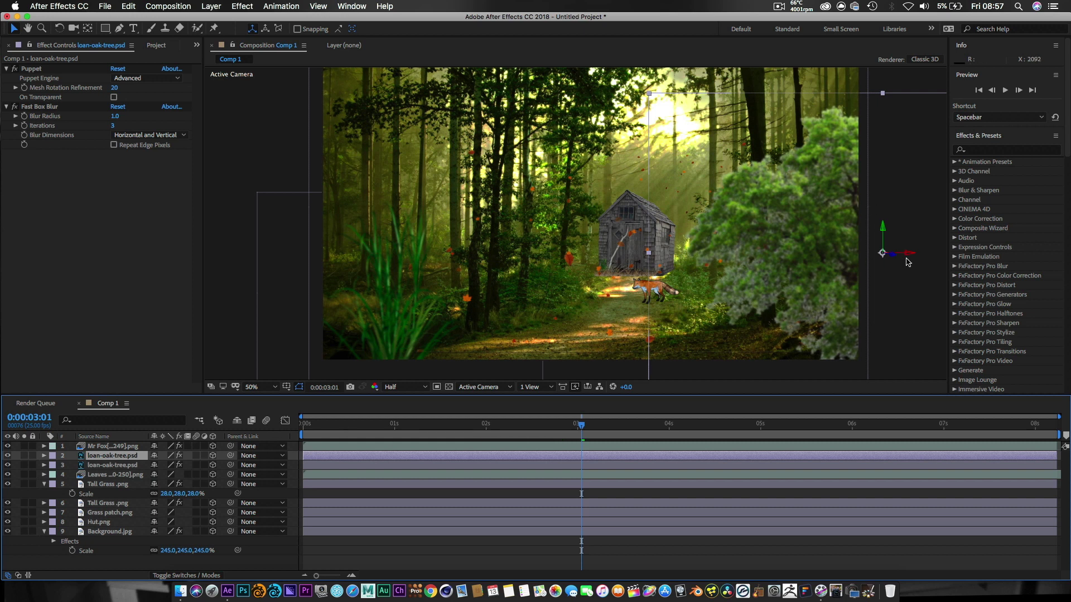
pyautogui.moveTo(913, 258); pyautogui.dragTo(593, 241)
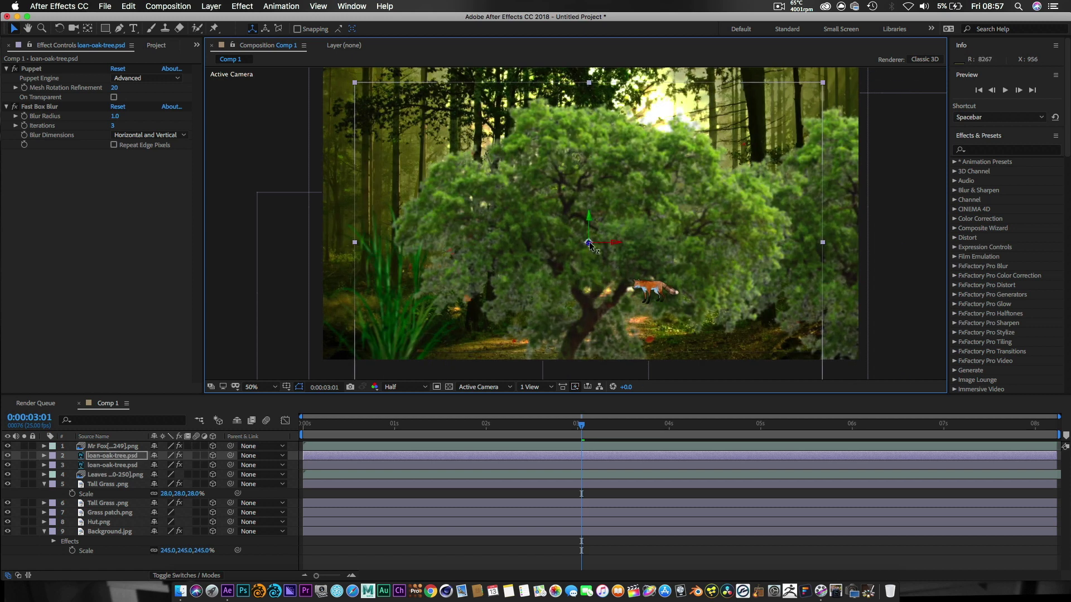
# Push the oak tree copy back in depth to a Z position of about 2276.
pyautogui.moveTo(590, 245); pyautogui.dragTo(233, 240)
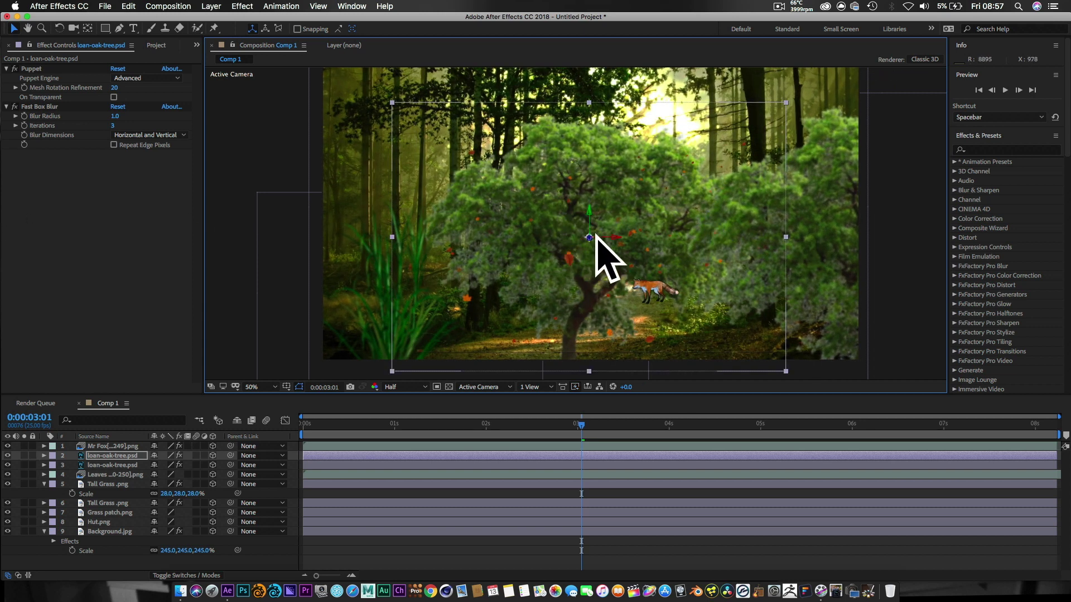
pyautogui.moveTo(589, 239); pyautogui.dragTo(802, 192)
pyautogui.press('super+z')
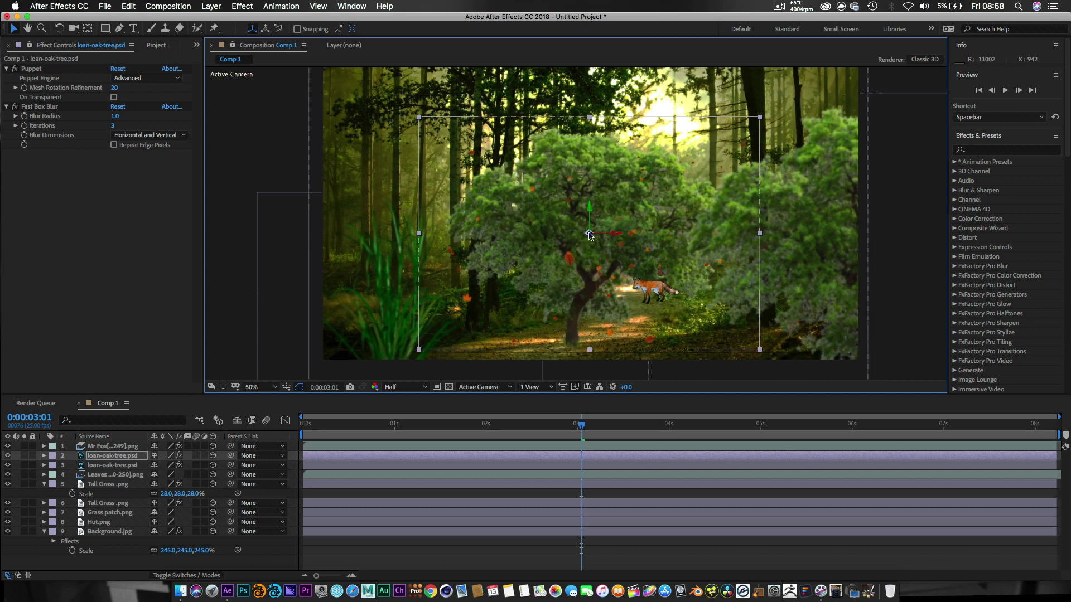
pyautogui.moveTo(580, 234); pyautogui.dragTo(443, 153)
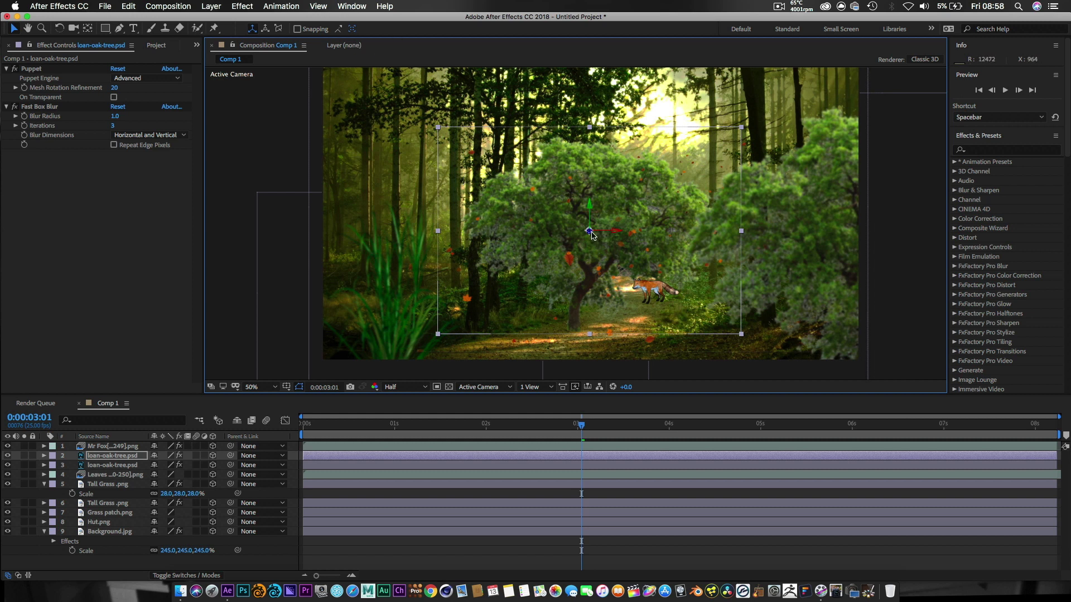
pyautogui.moveTo(589, 233); pyautogui.dragTo(503, 48)
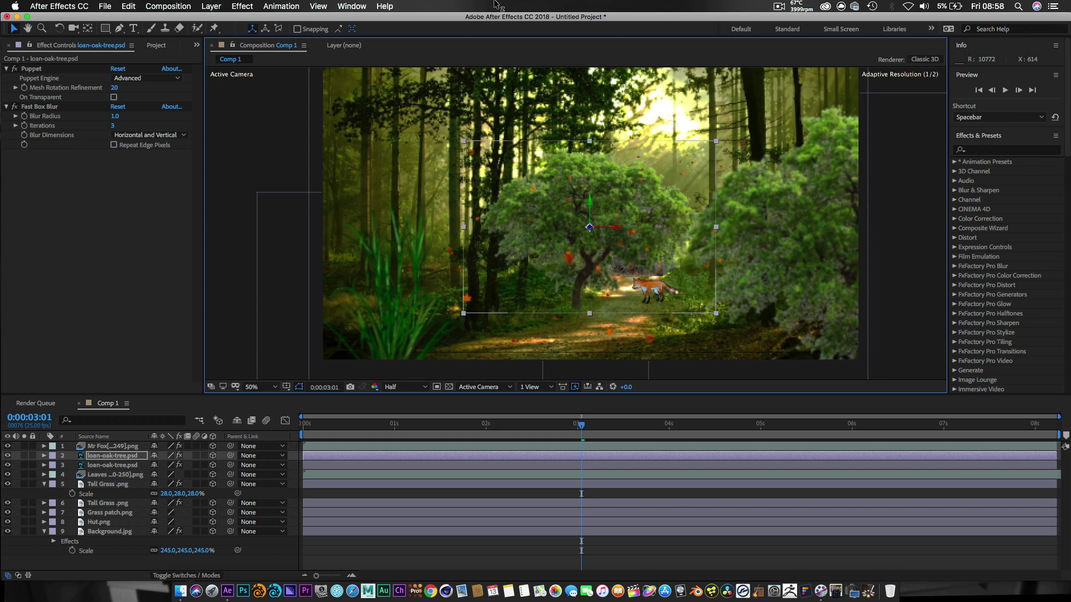
# Reveal the oak tree copy's transform properties and set its scale to 40%.
pyautogui.click(43, 455)
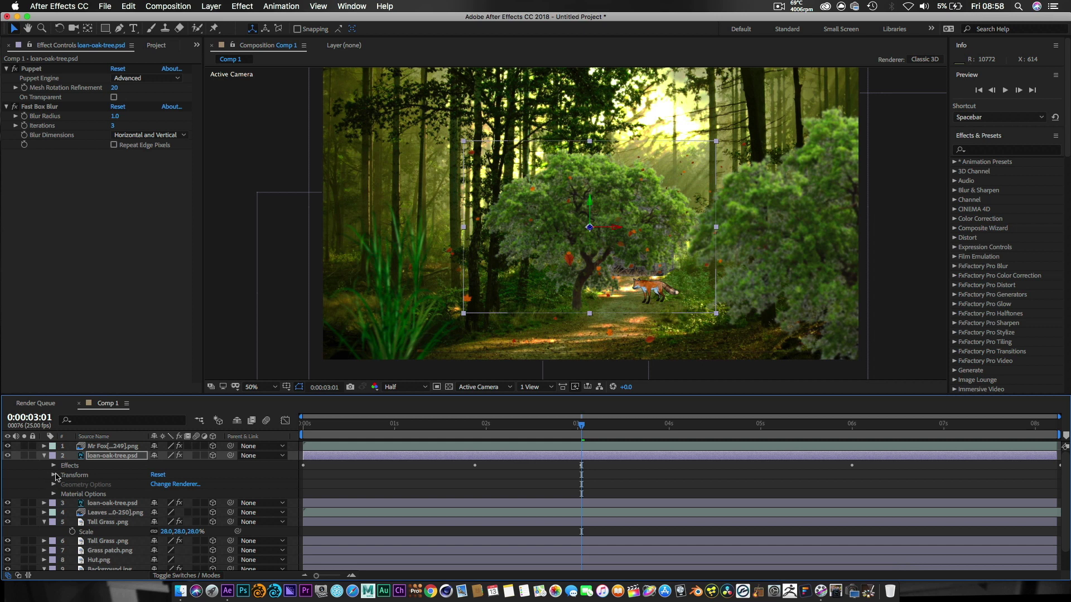
pyautogui.click(54, 476)
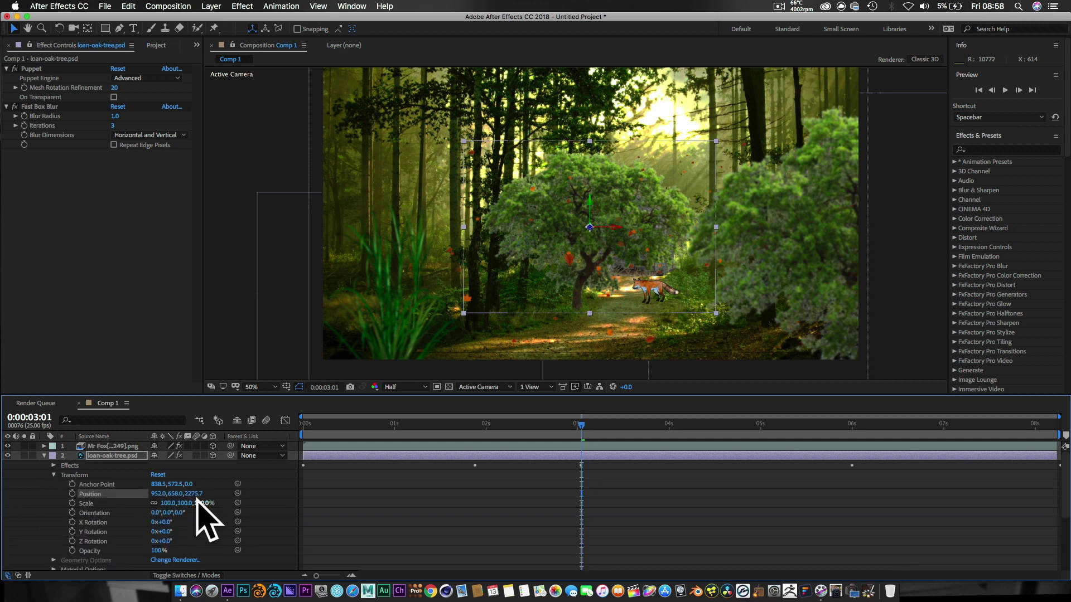
pyautogui.moveTo(201, 505); pyautogui.dragTo(164, 504)
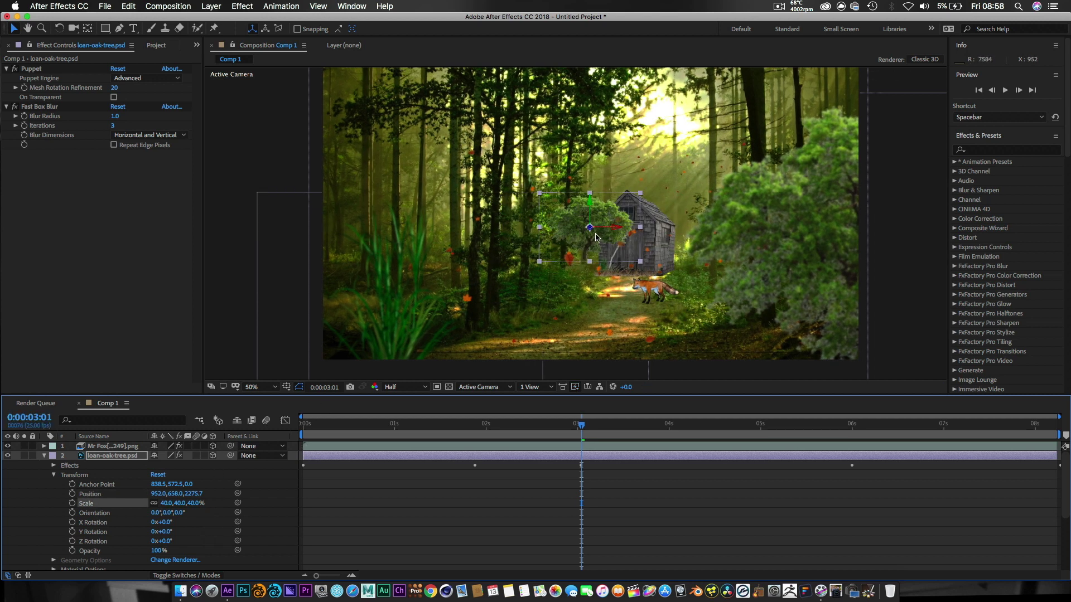
# Push the oak tree copy back to a Z position of about 3912 and shift it toward the hut to X about 1199.
pyautogui.moveTo(593, 232); pyautogui.dragTo(649, 236)
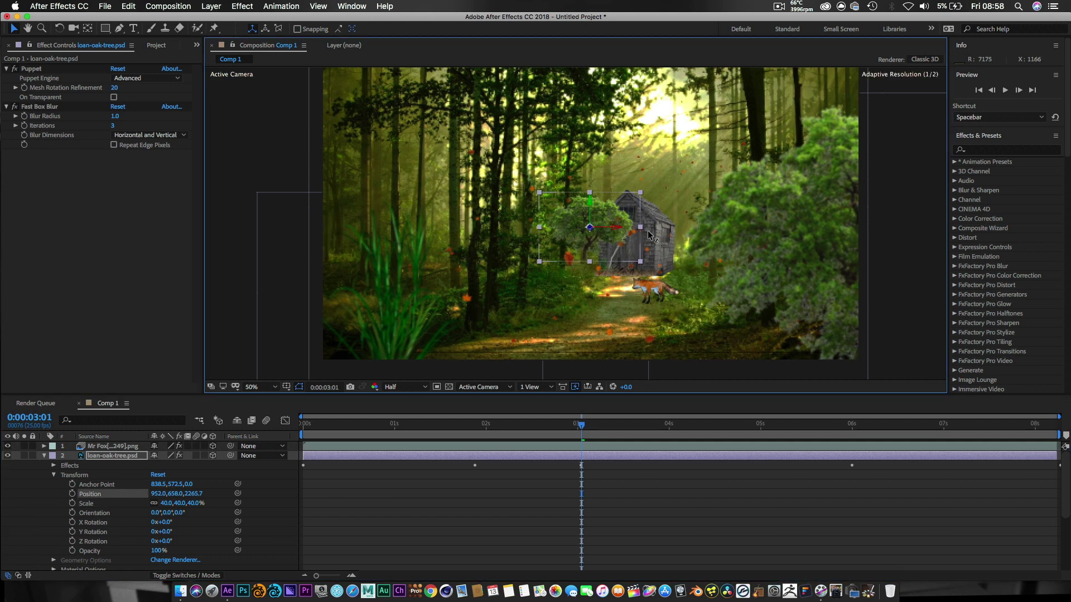
pyautogui.moveTo(660, 197); pyautogui.dragTo(617, 4)
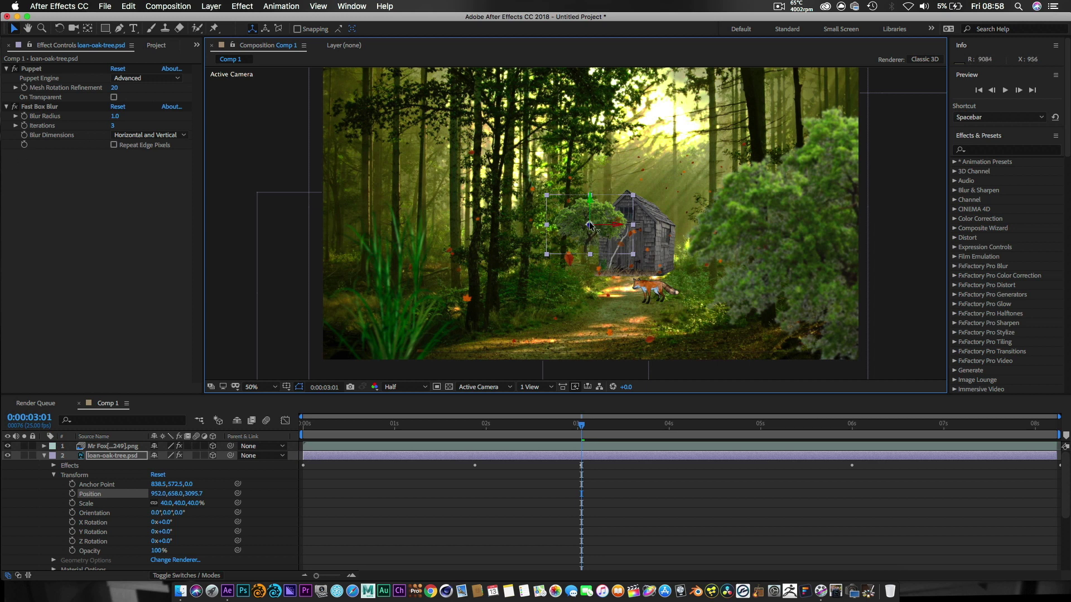
pyautogui.moveTo(590, 227); pyautogui.dragTo(548, 3)
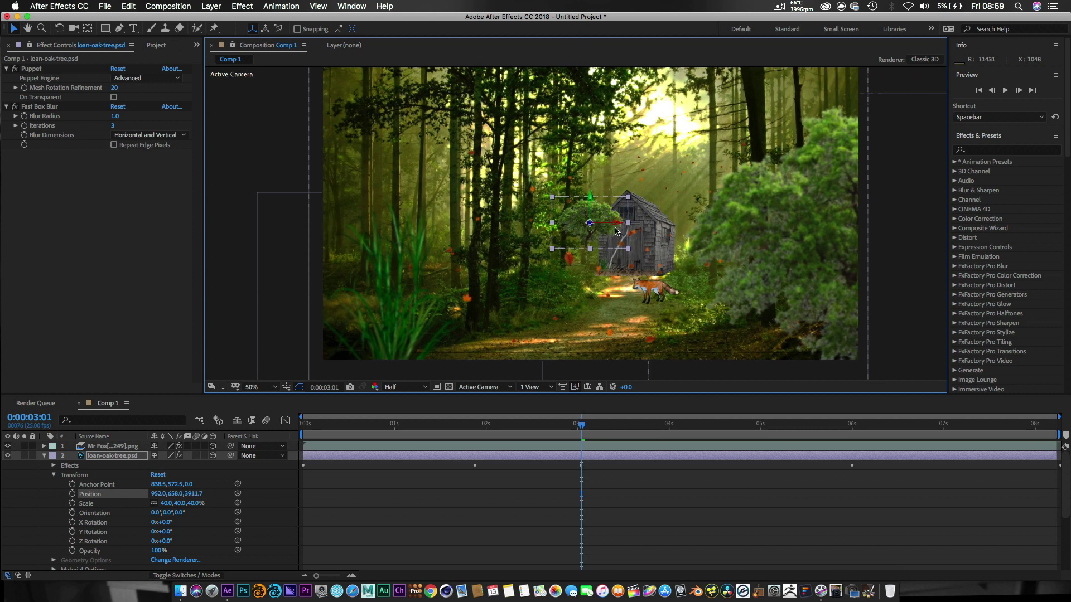
pyautogui.moveTo(618, 224); pyautogui.dragTo(647, 229)
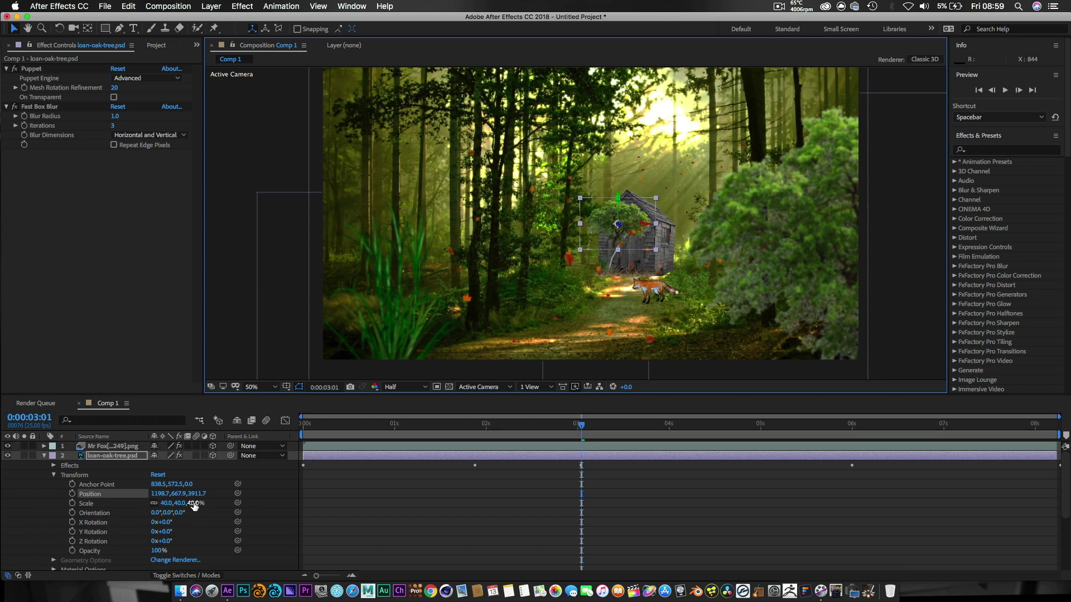
# Scale the oak tree copy to 89% and set its anchor point Z to -1972 to place it behind the hut.
pyautogui.moveTo(194, 505); pyautogui.dragTo(218, 501)
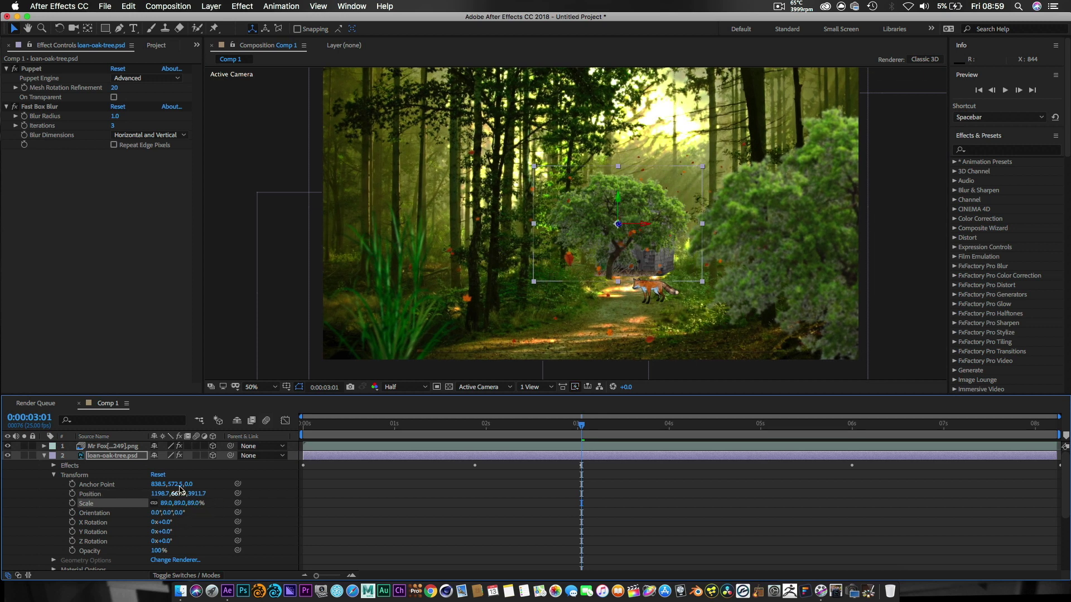
pyautogui.moveTo(185, 484); pyautogui.dragTo(3, 496)
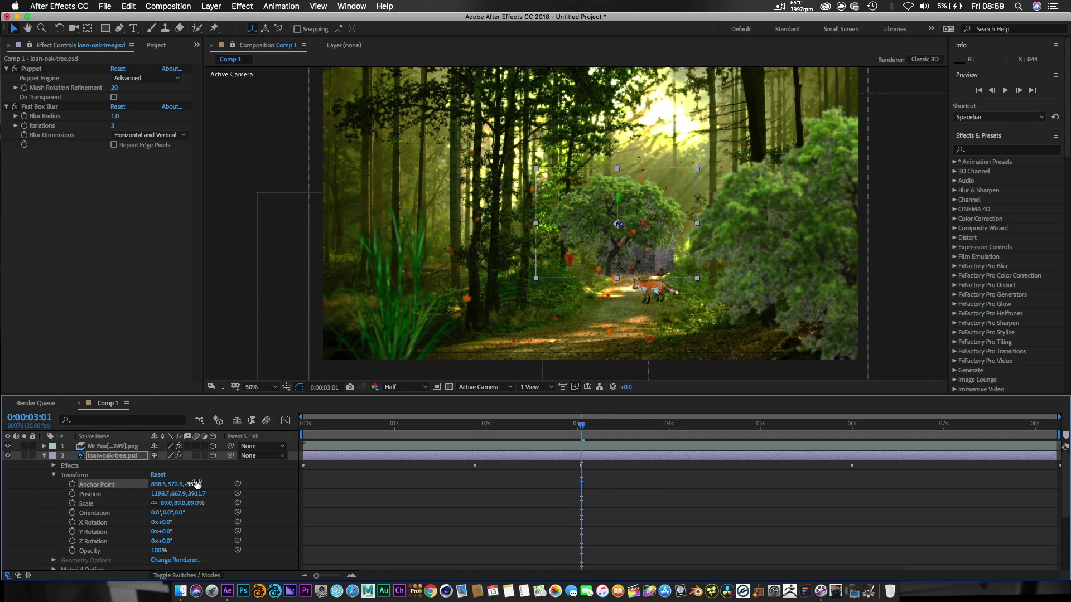
pyautogui.moveTo(183, 484); pyautogui.dragTo(129, 489)
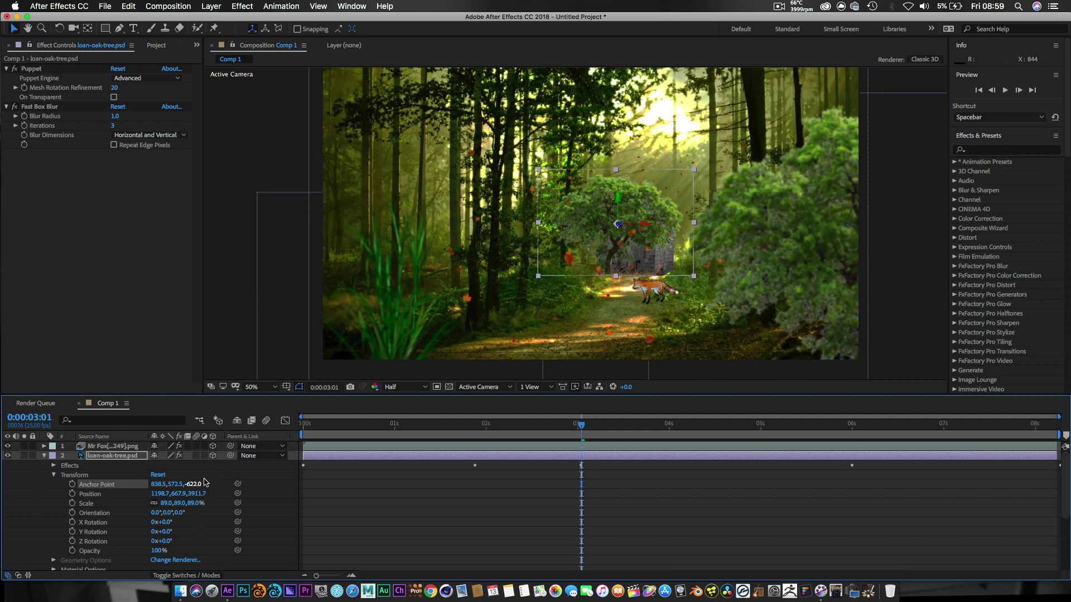
pyautogui.moveTo(194, 486); pyautogui.dragTo(101, 470)
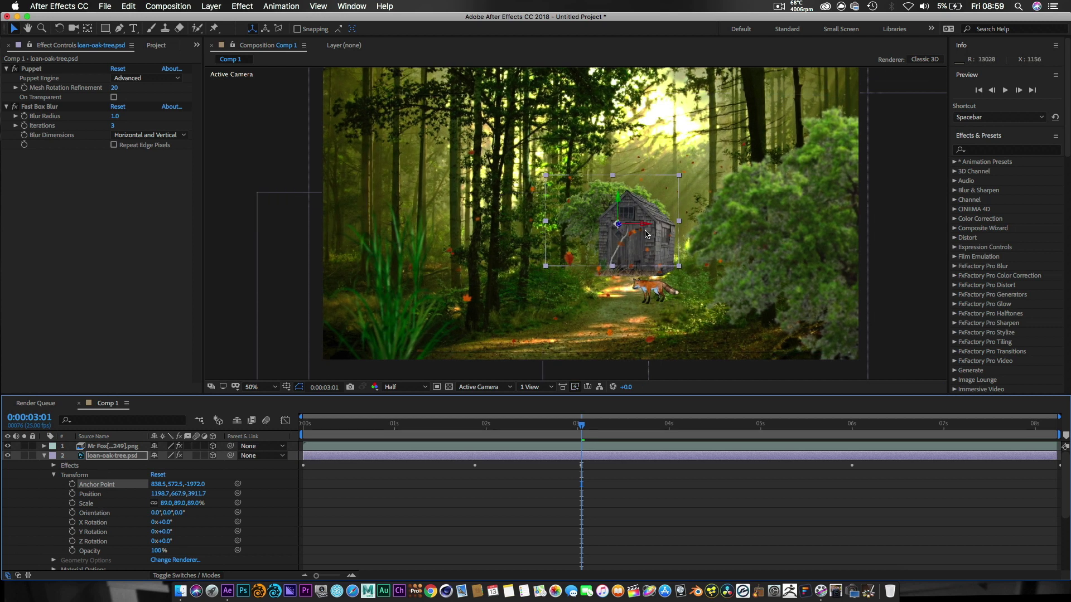
# Move the oak tree copy to an X position of about 1643 behind the hut's right side and collapse its properties.
pyautogui.moveTo(644, 226); pyautogui.dragTo(766, 234)
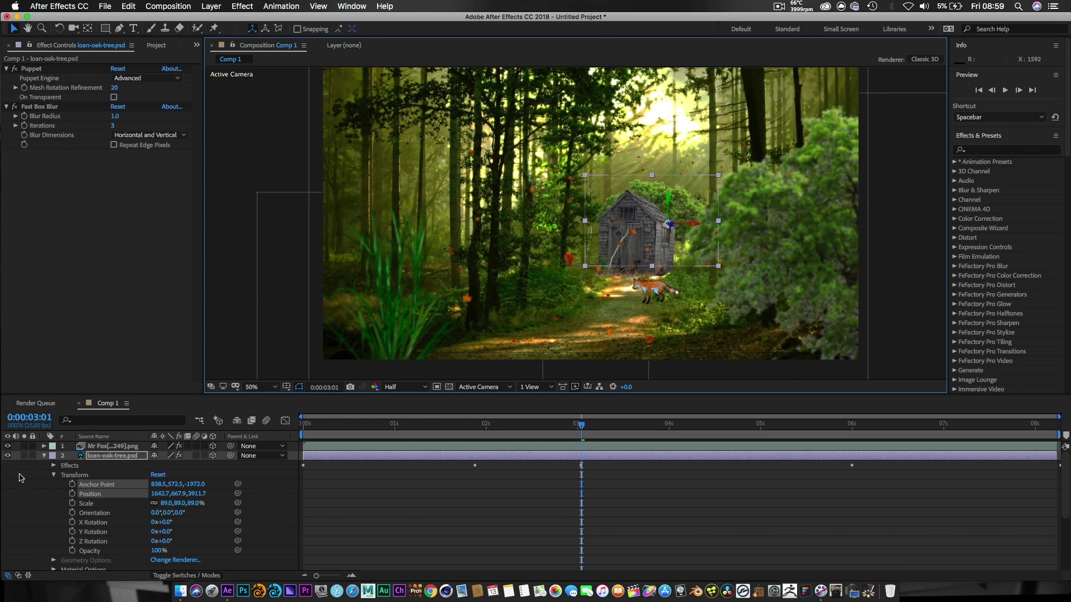
pyautogui.click(44, 456)
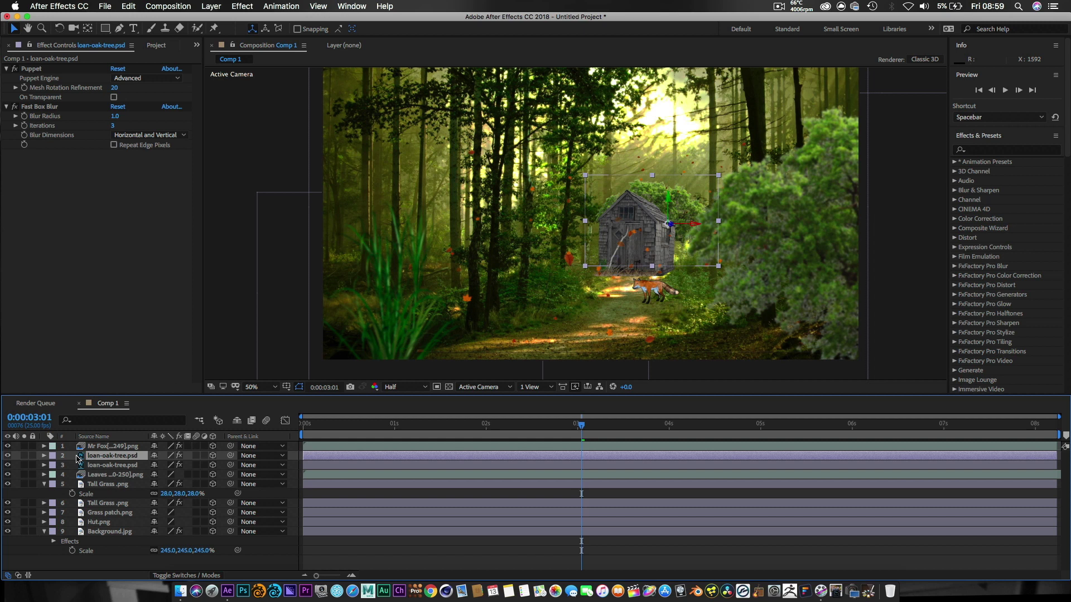
# Apply the Video Copilot VC Color Vibrance effect to the oak tree copy behind the hut.
pyautogui.rightClick(112, 461)
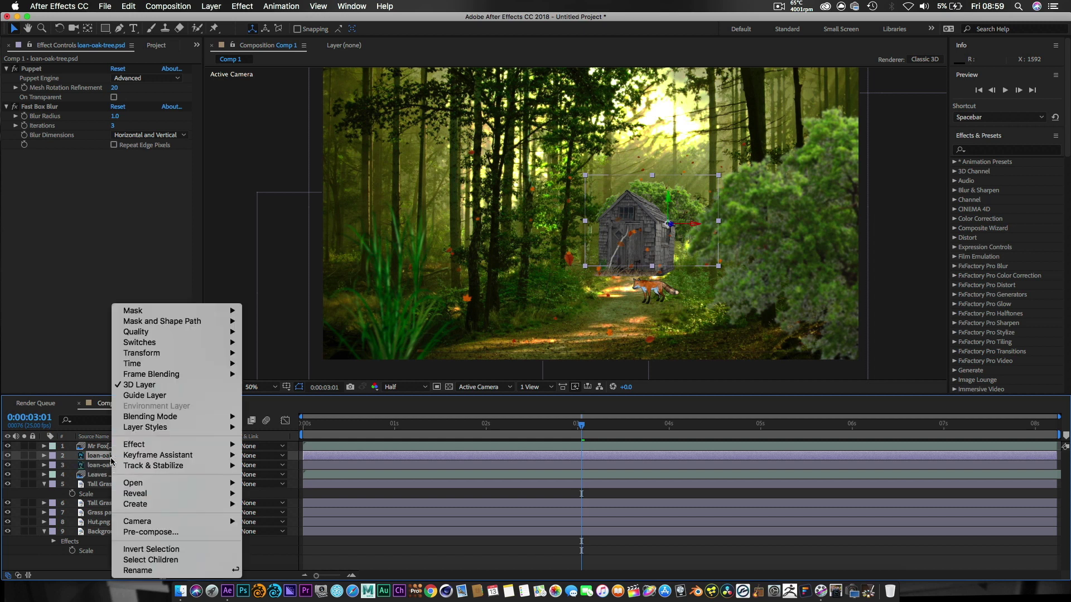
pyautogui.moveTo(155, 444)
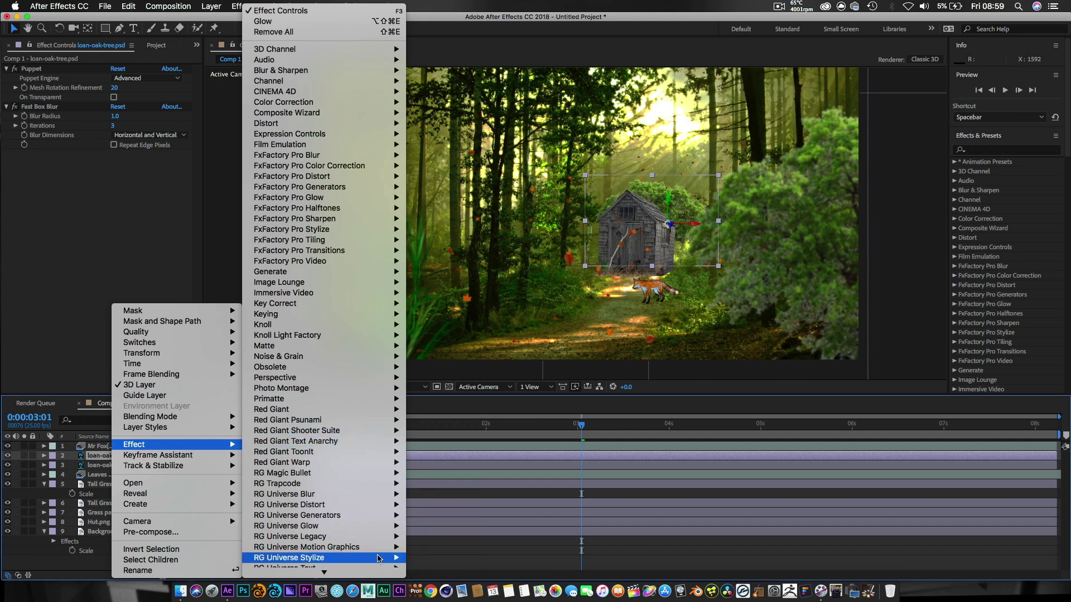
pyautogui.moveTo(379, 572)
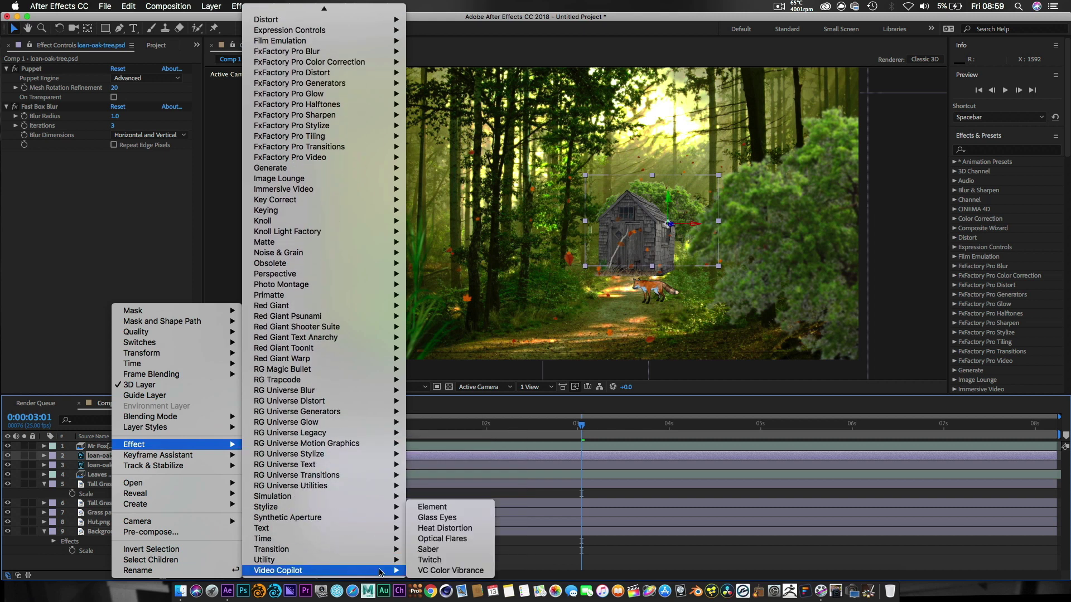
pyautogui.click(415, 571)
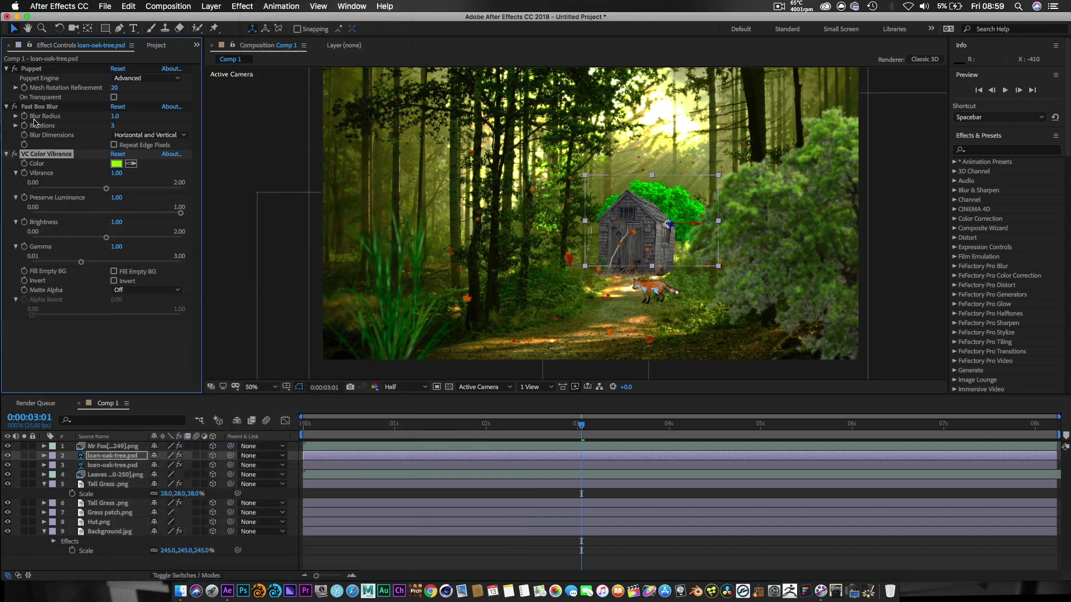
# Sample the VC Color Vibrance color for the oak tree behind the hut from an orange falling leaf.
pyautogui.click(131, 163)
pyautogui.click(578, 260)
pyautogui.click(134, 165)
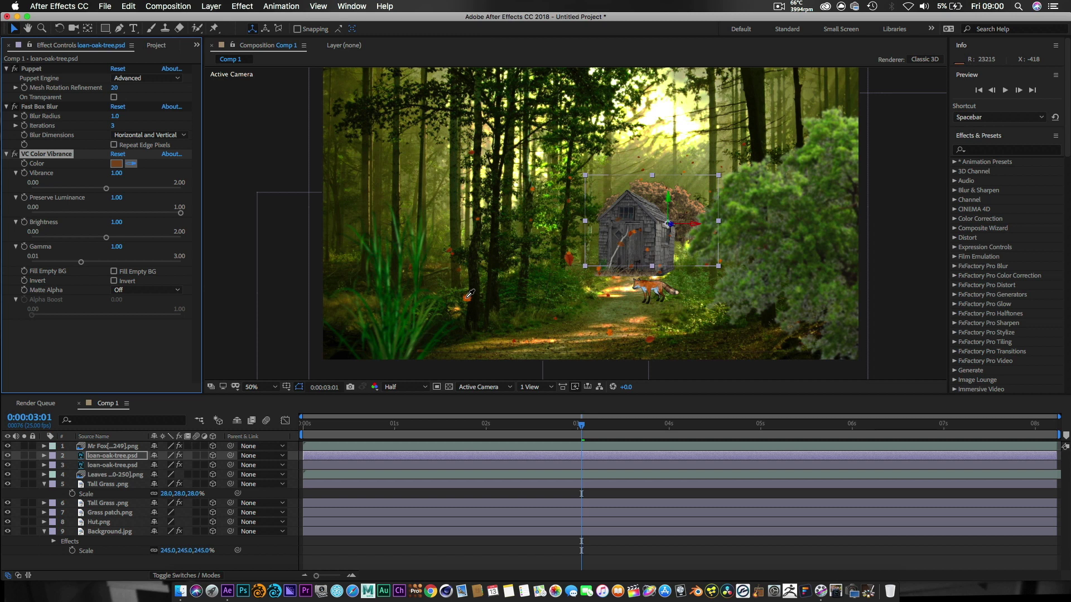
pyautogui.click(469, 296)
# Delete the Fast Box Blur effect from the oak tree copy behind the hut and collapse its properties.
pyautogui.click(44, 456)
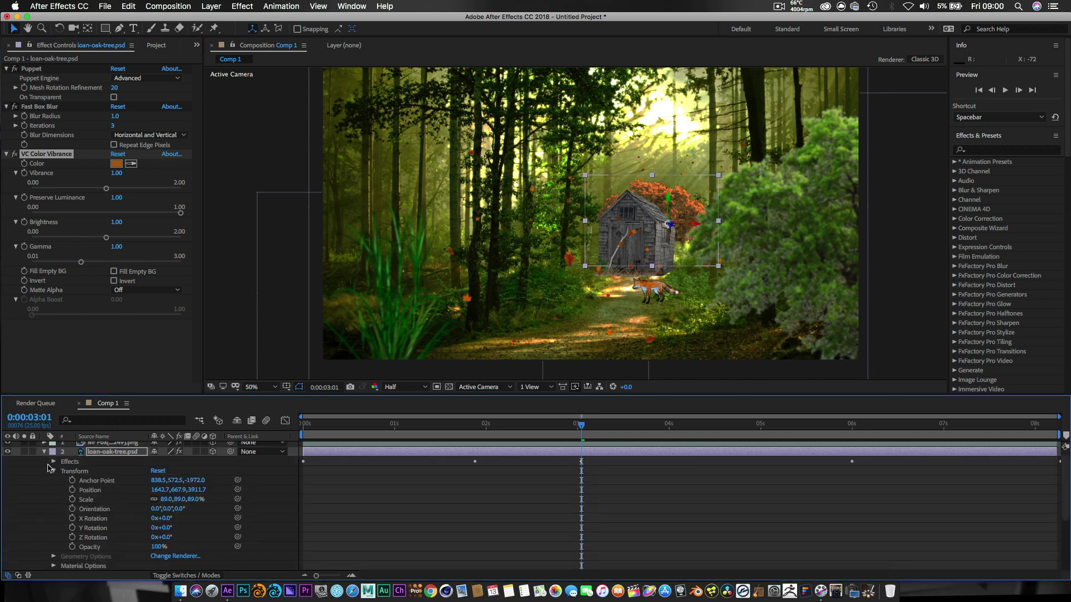
pyautogui.click(54, 463)
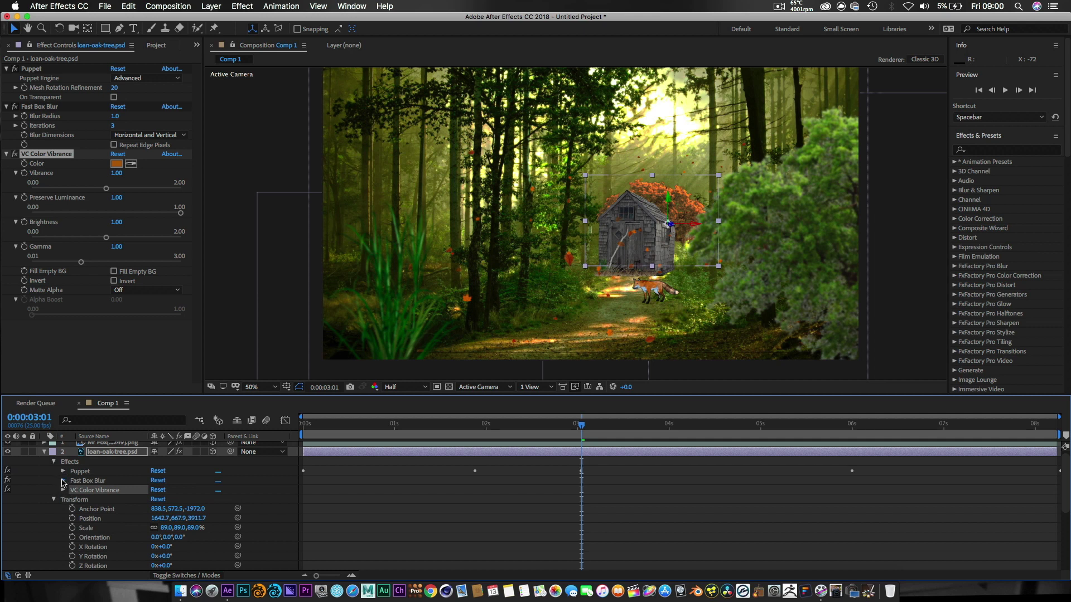
pyautogui.click(63, 481)
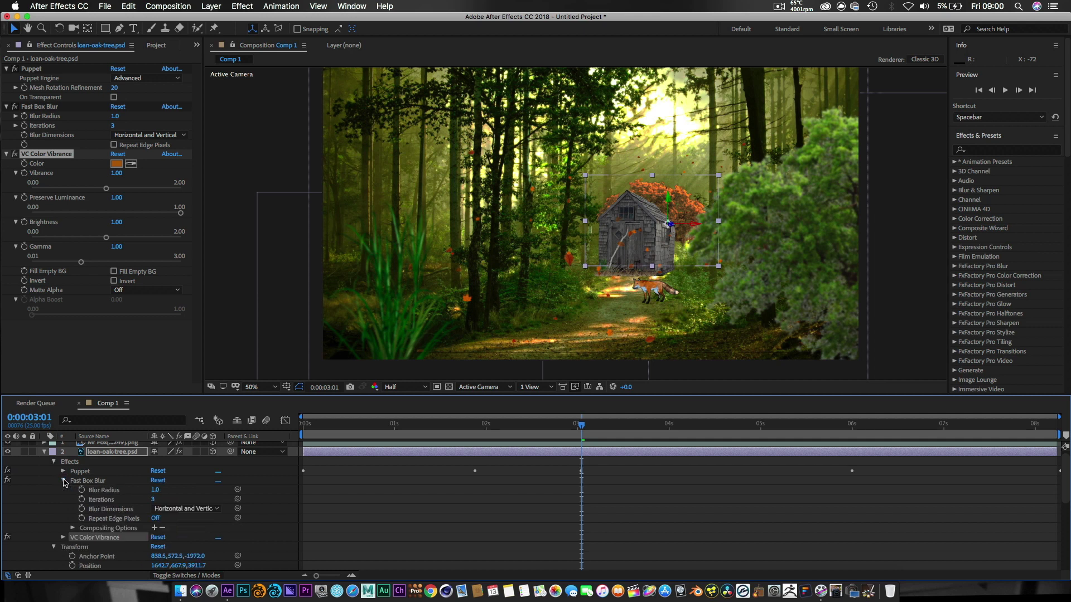
pyautogui.click(169, 510)
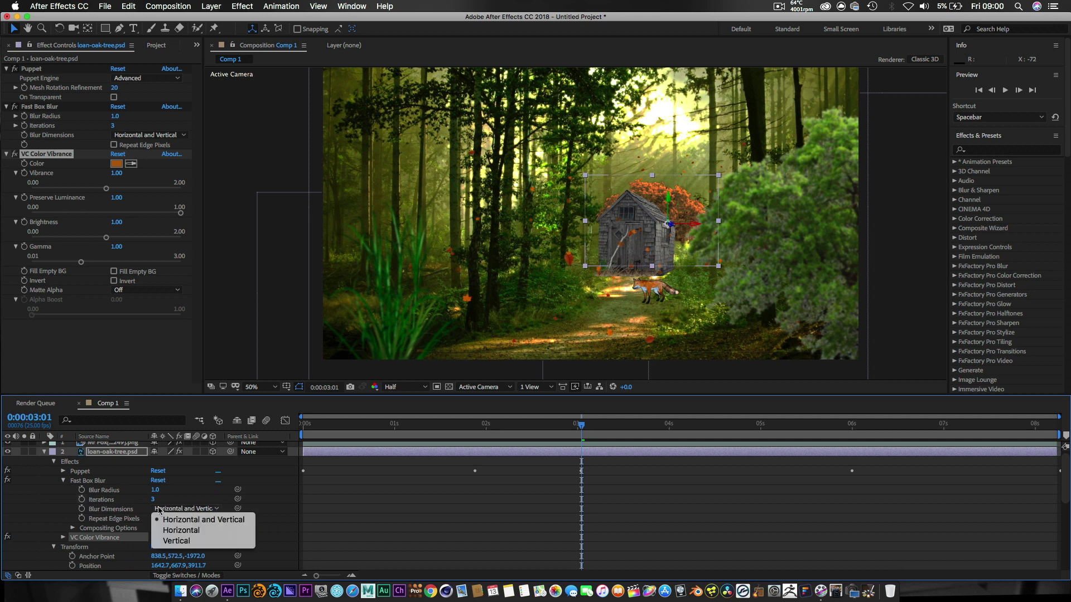
pyautogui.click(84, 479)
pyautogui.click(87, 483)
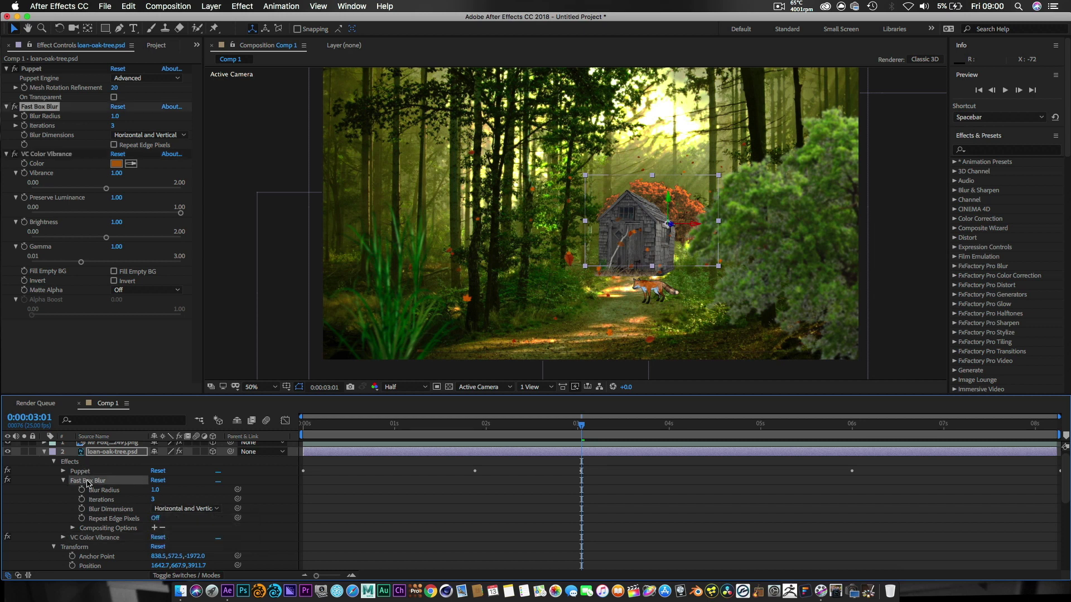
pyautogui.press('Delete')
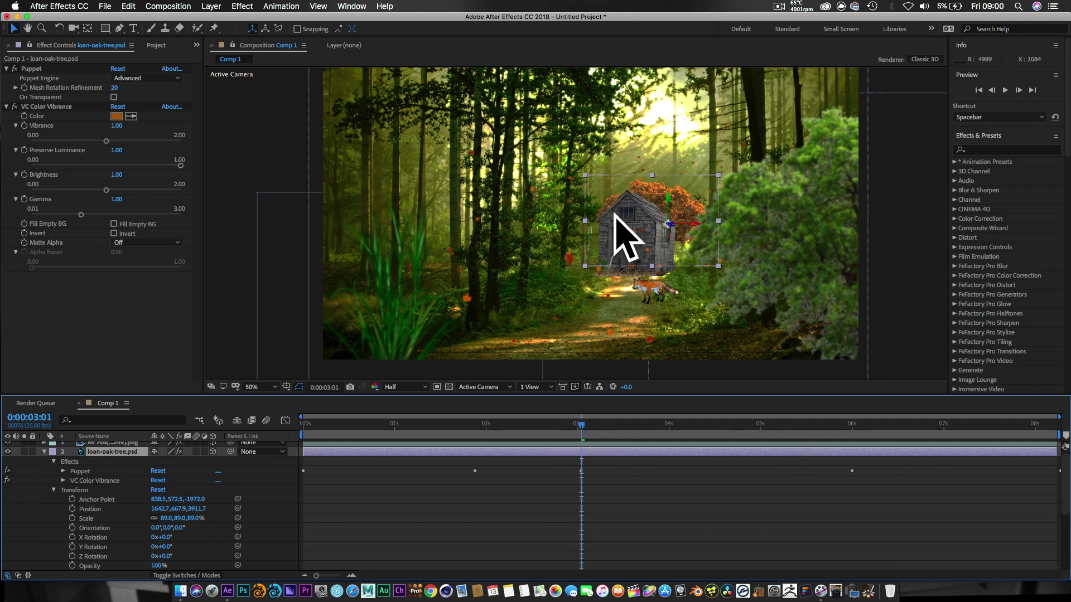
pyautogui.click(44, 454)
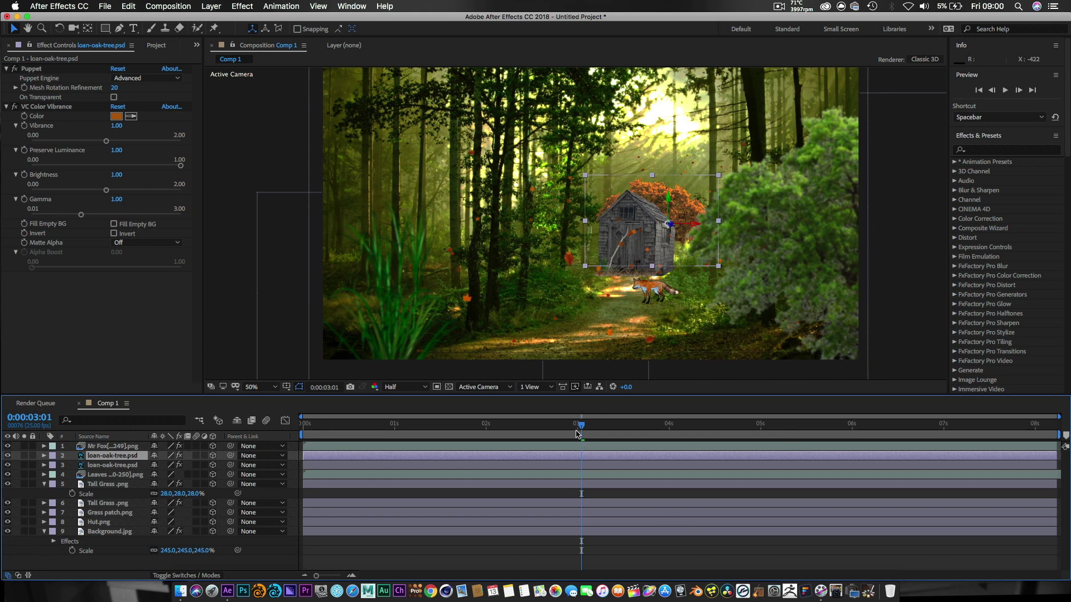
# Preview the composition from the first frame to check the recolored tree behind the hut.
pyautogui.moveTo(572, 430); pyautogui.dragTo(199, 423)
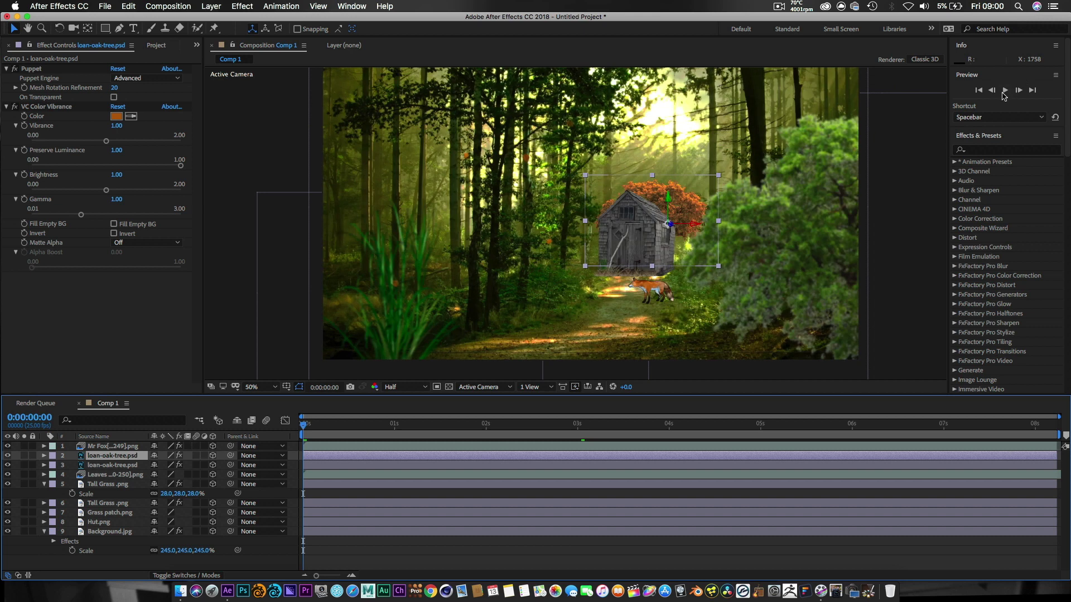
pyautogui.click(1002, 93)
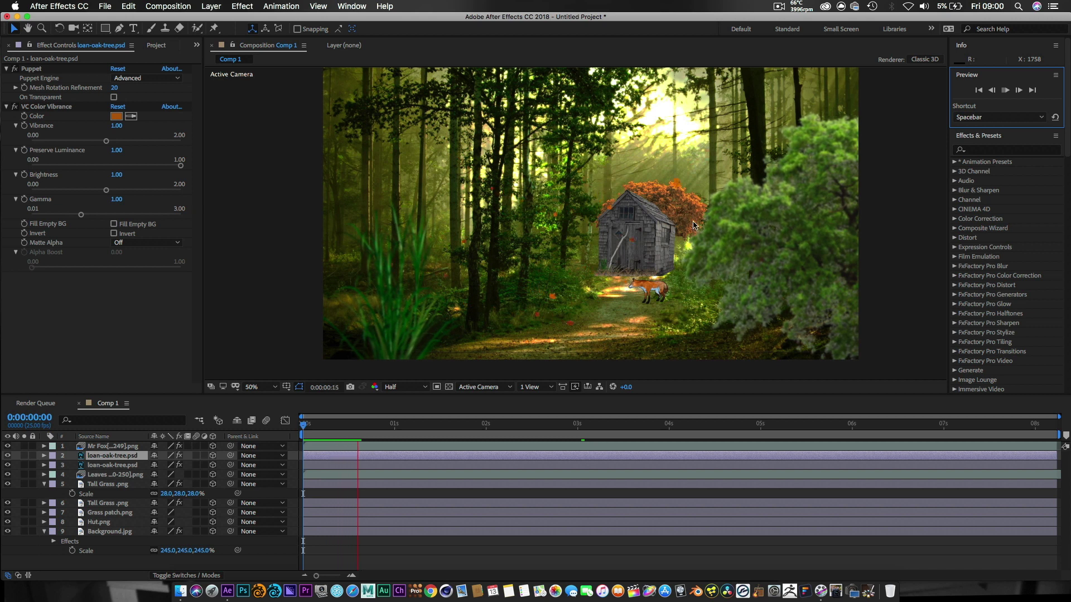
pyautogui.click(1005, 89)
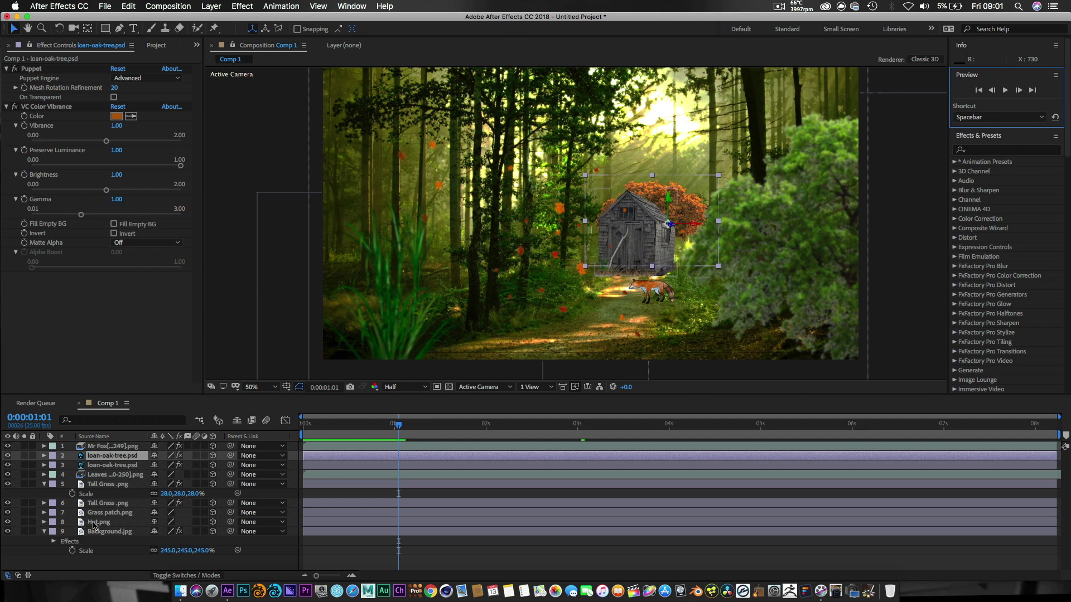
# Duplicate the falling leaves layer and push the copy far back in Z depth.
pyautogui.click(103, 478)
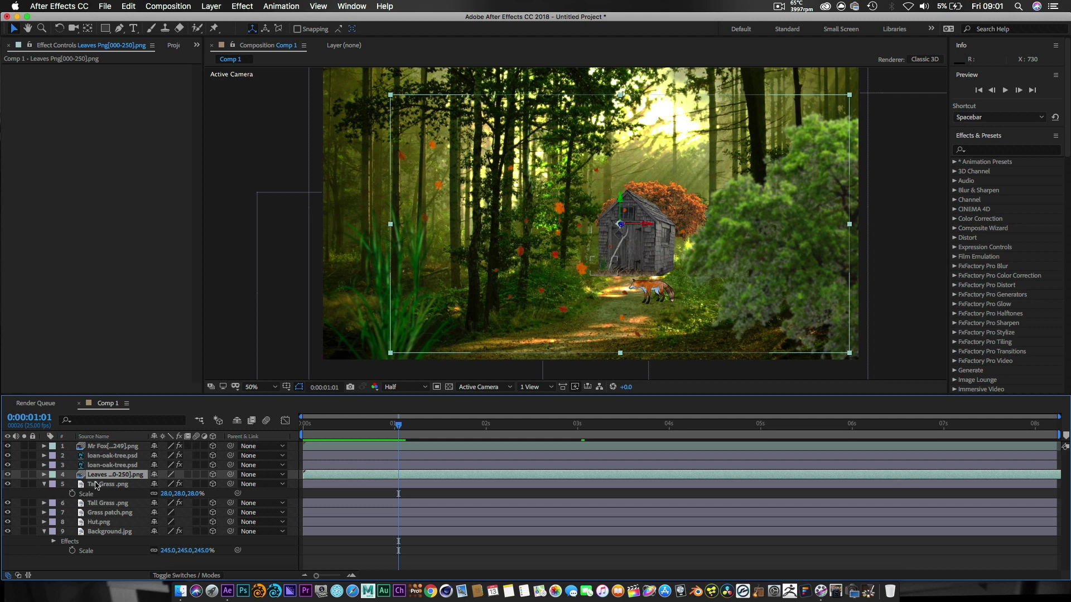
pyautogui.press('super+d')
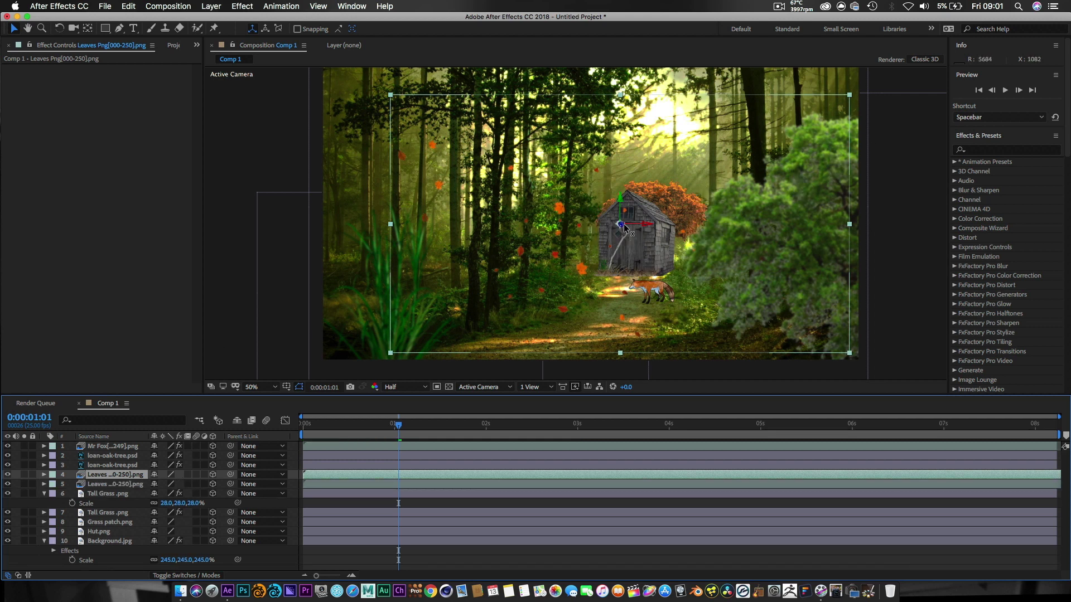
pyautogui.moveTo(624, 225); pyautogui.dragTo(140, 246)
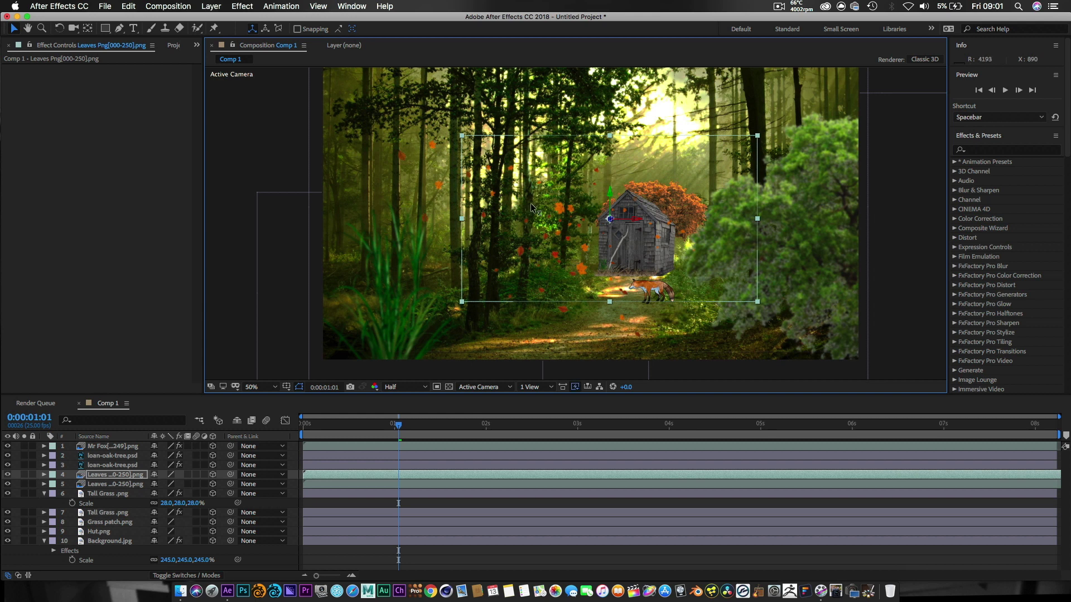
pyautogui.moveTo(532, 208); pyautogui.dragTo(1, 215)
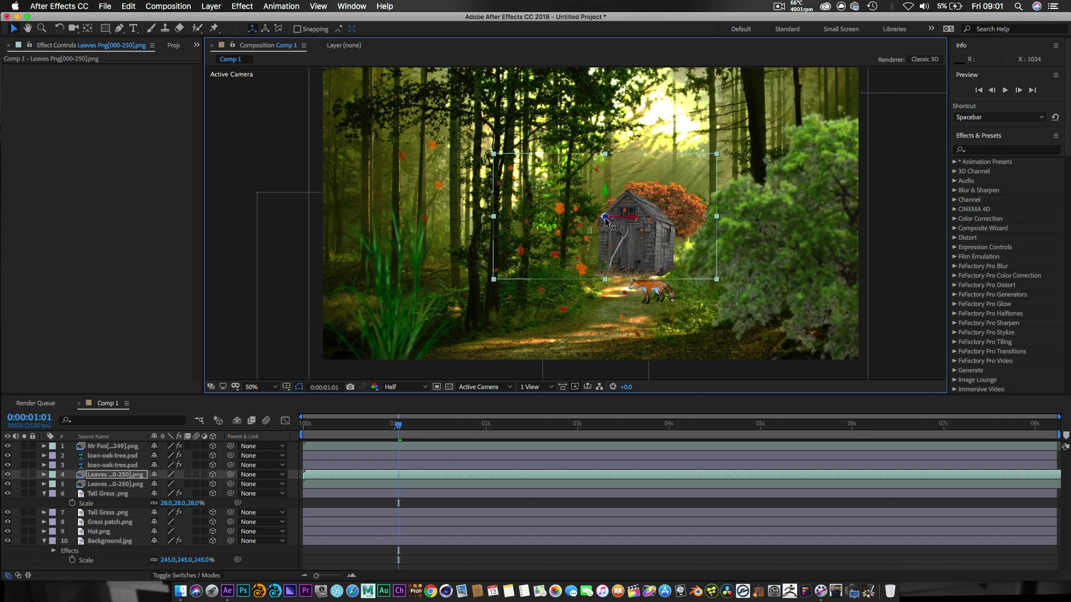
pyautogui.moveTo(594, 221); pyautogui.dragTo(212, 229)
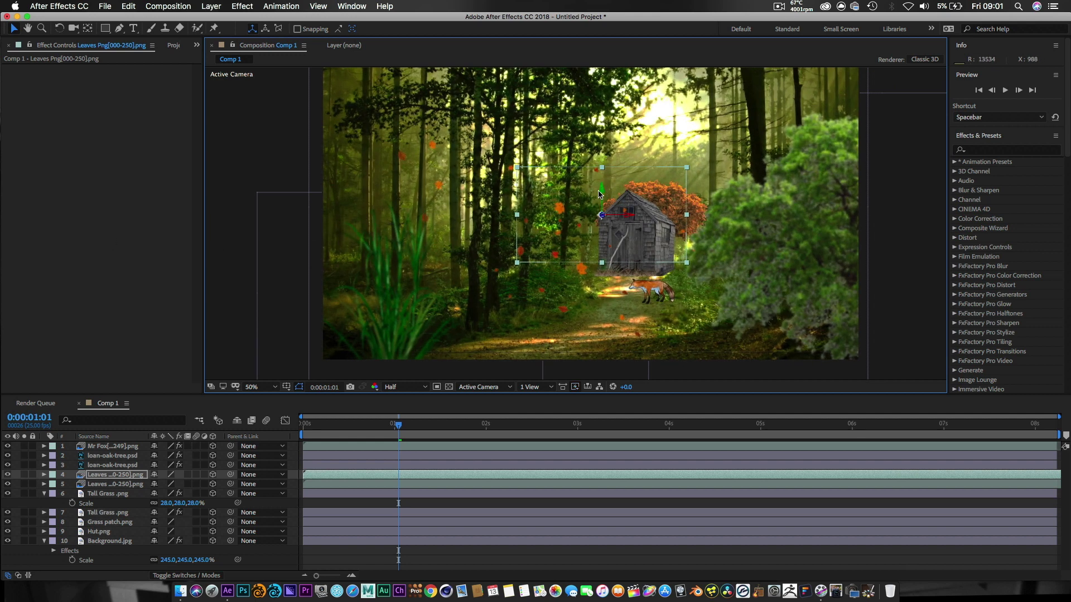
# Raise the duplicated leaves layer and shift it right so it sits above the hut and the orange tree.
pyautogui.moveTo(600, 194); pyautogui.dragTo(591, 28)
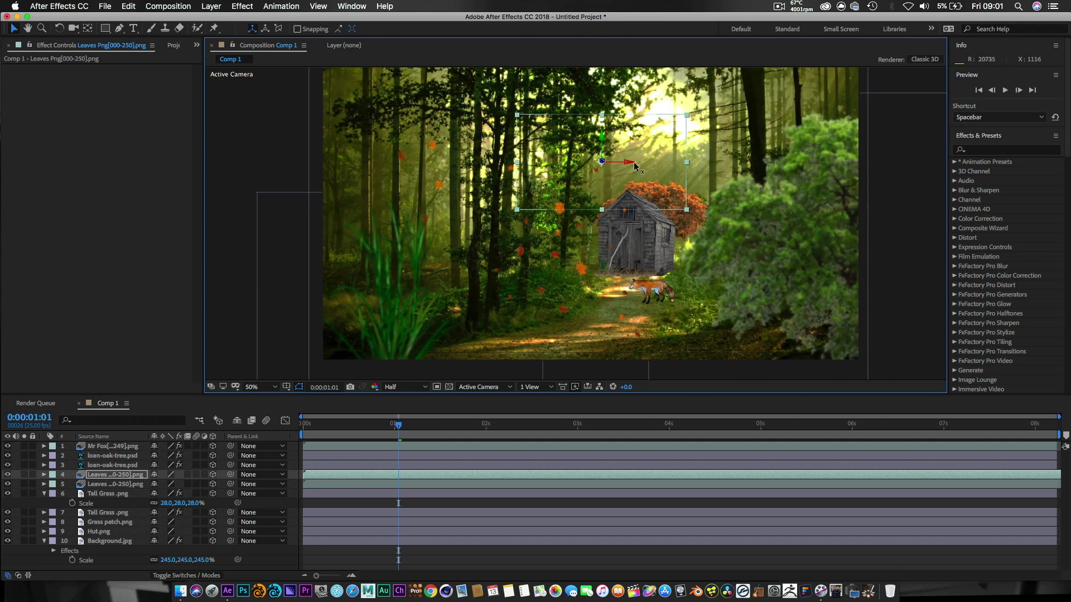
pyautogui.moveTo(627, 164); pyautogui.dragTo(915, 178)
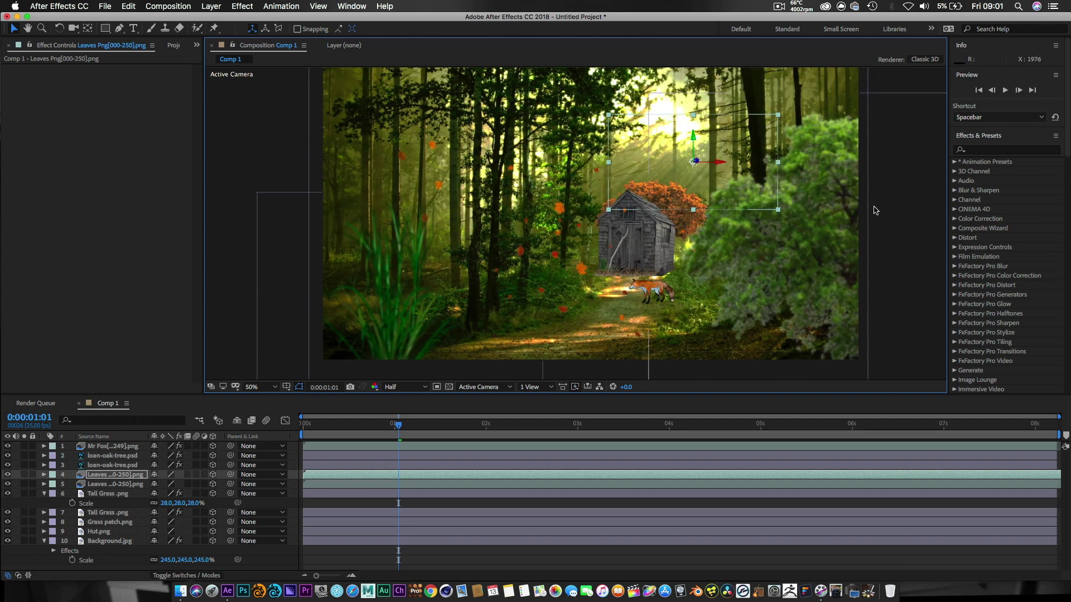
pyautogui.click(892, 254)
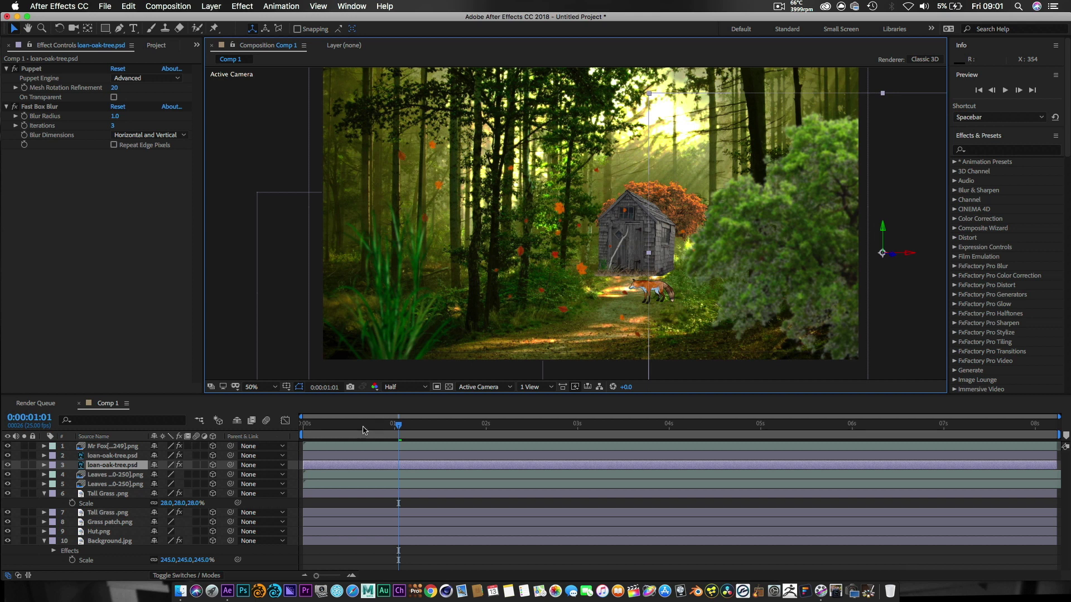
# Play the composition from the start to review the two layers of falling leaves.
pyautogui.moveTo(362, 430); pyautogui.dragTo(302, 430)
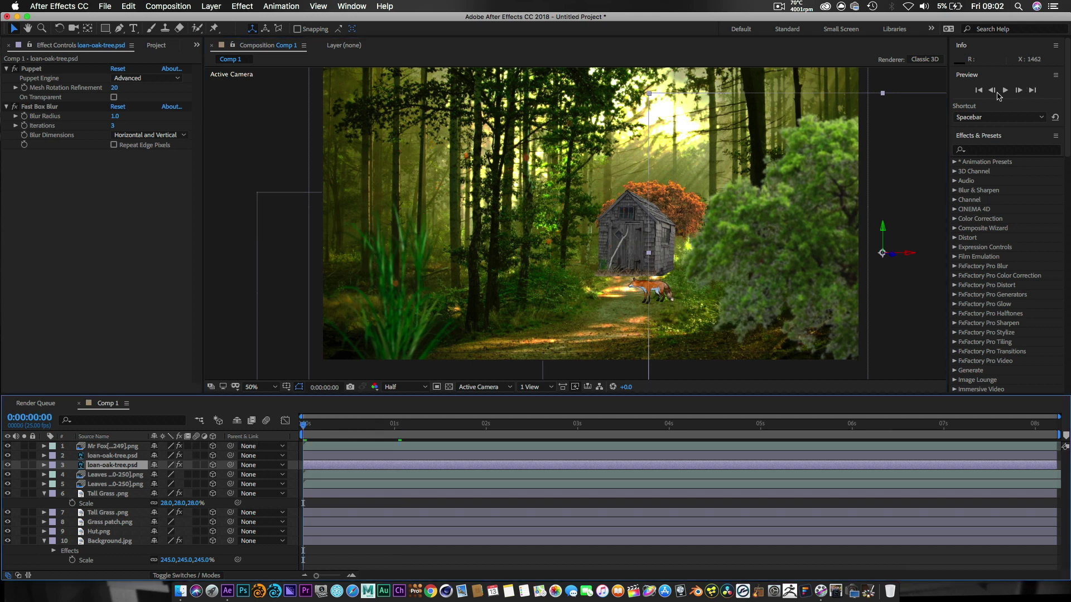
pyautogui.click(1006, 91)
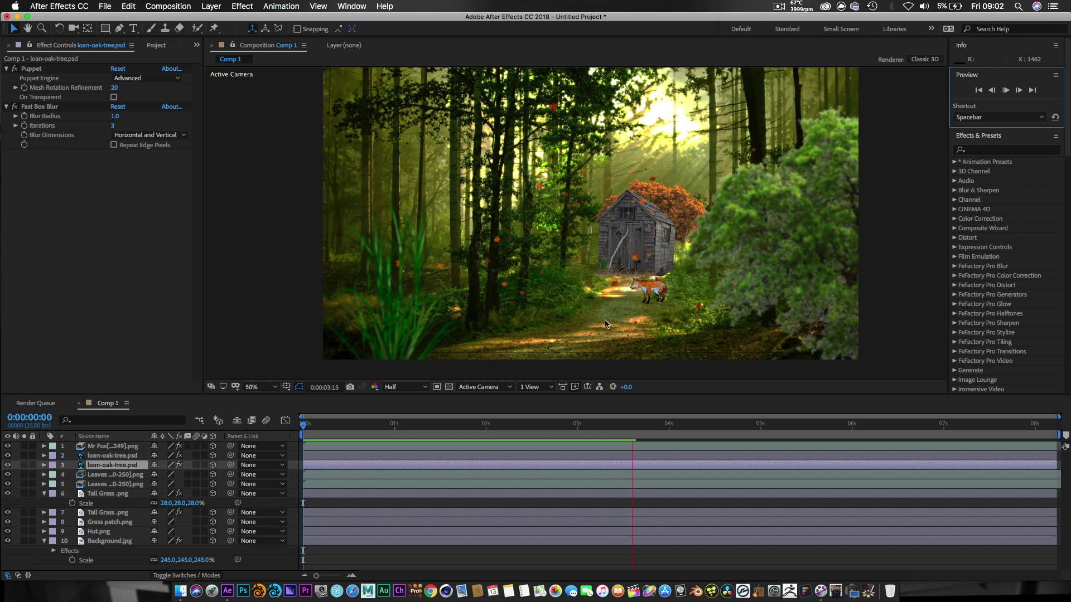
pyautogui.click(1006, 89)
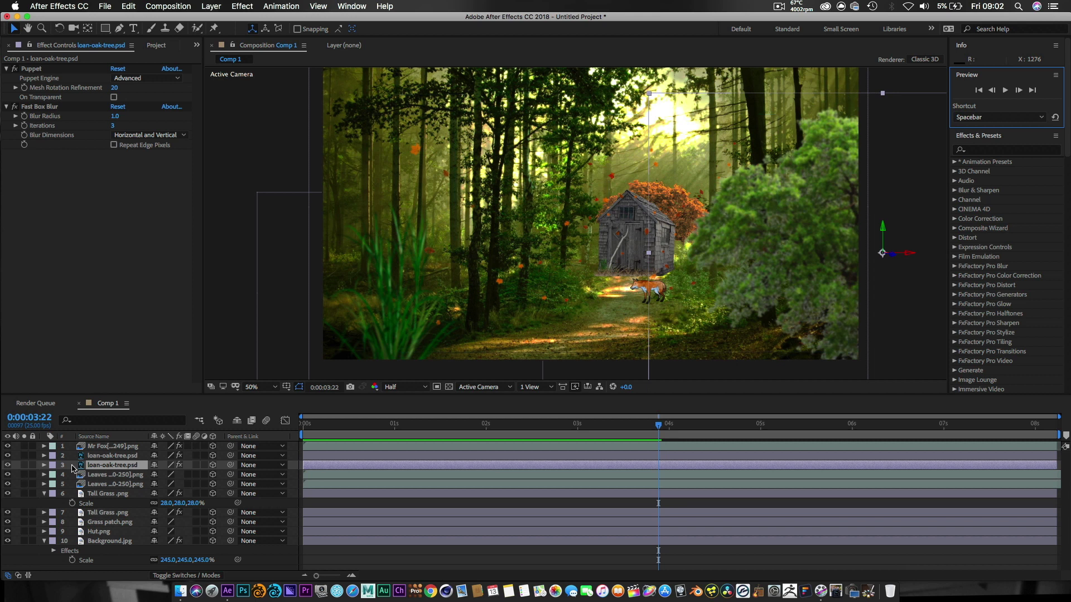
# Collapse the open Tall Grass and Background layer properties and deselect all layers.
pyautogui.click(44, 494)
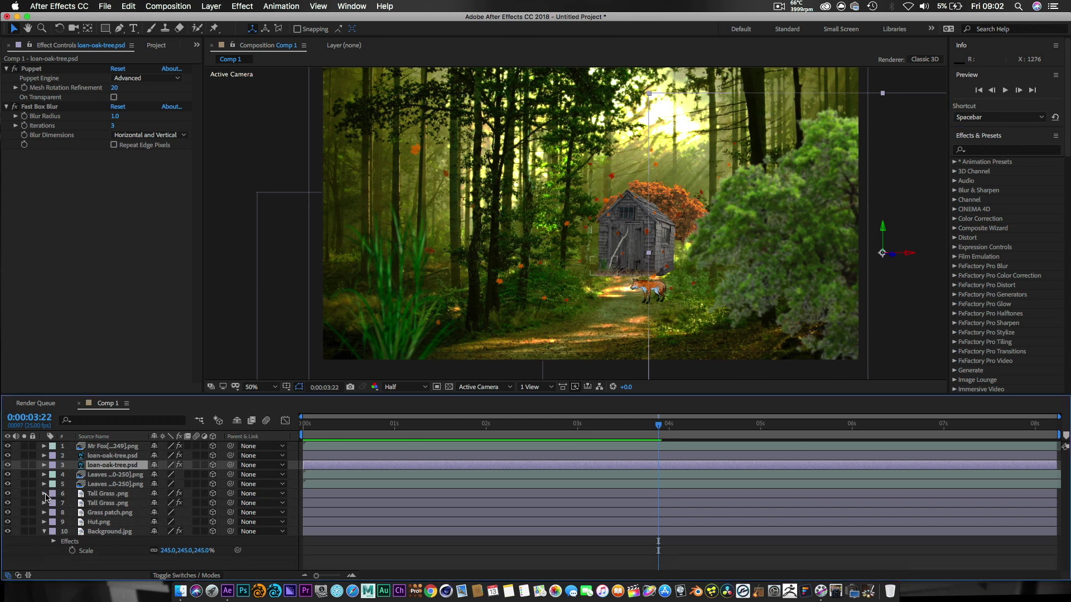
pyautogui.click(44, 532)
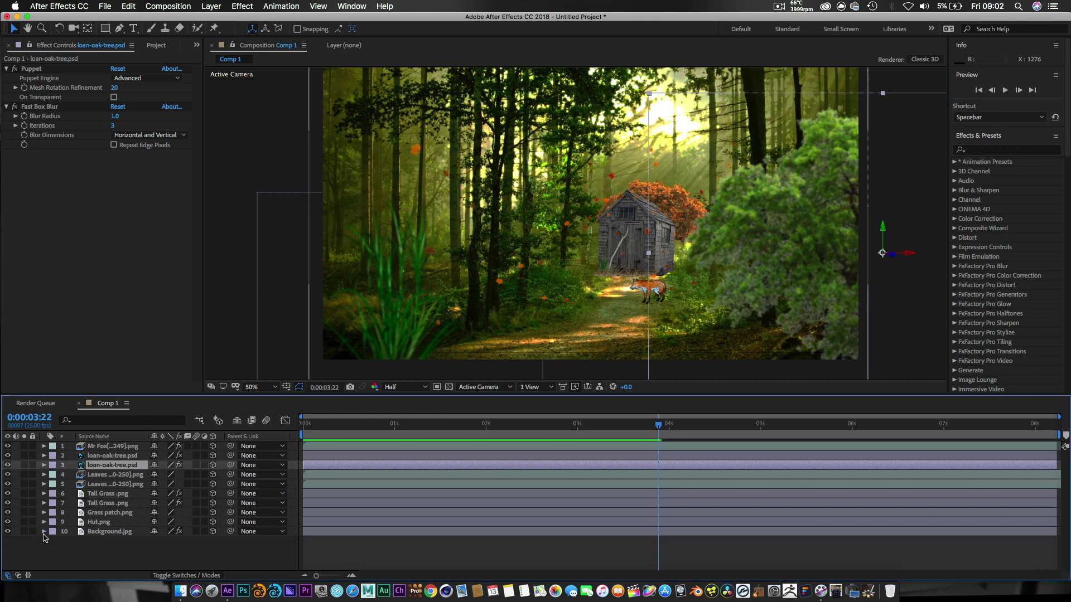
pyautogui.click(288, 165)
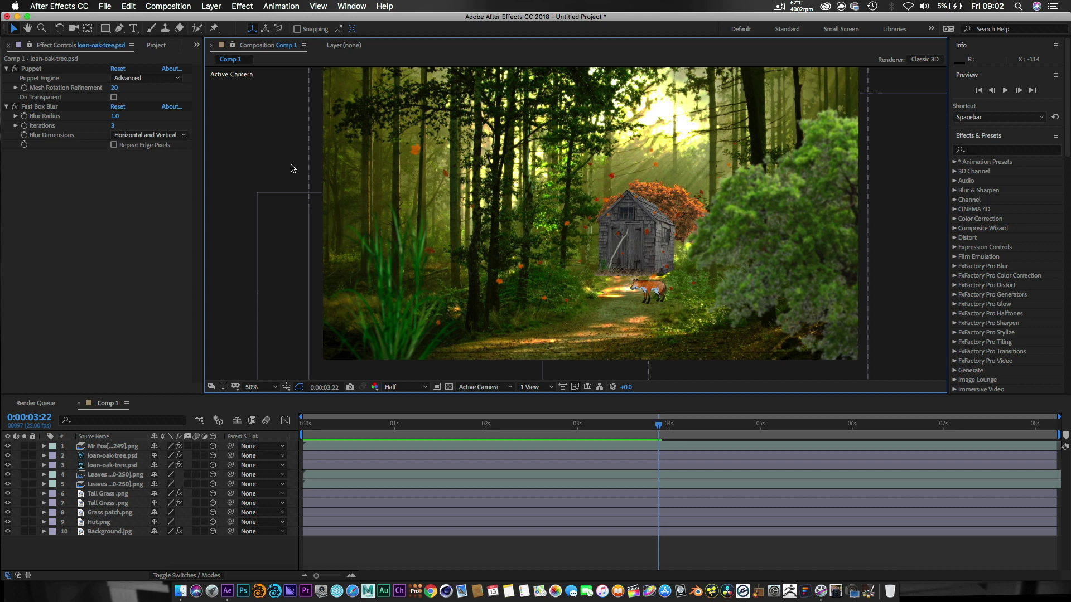
# Apply the Video Copilot VC Color Vibrance effect to the Hut.png layer.
pyautogui.click(97, 523)
pyautogui.rightClick(96, 526)
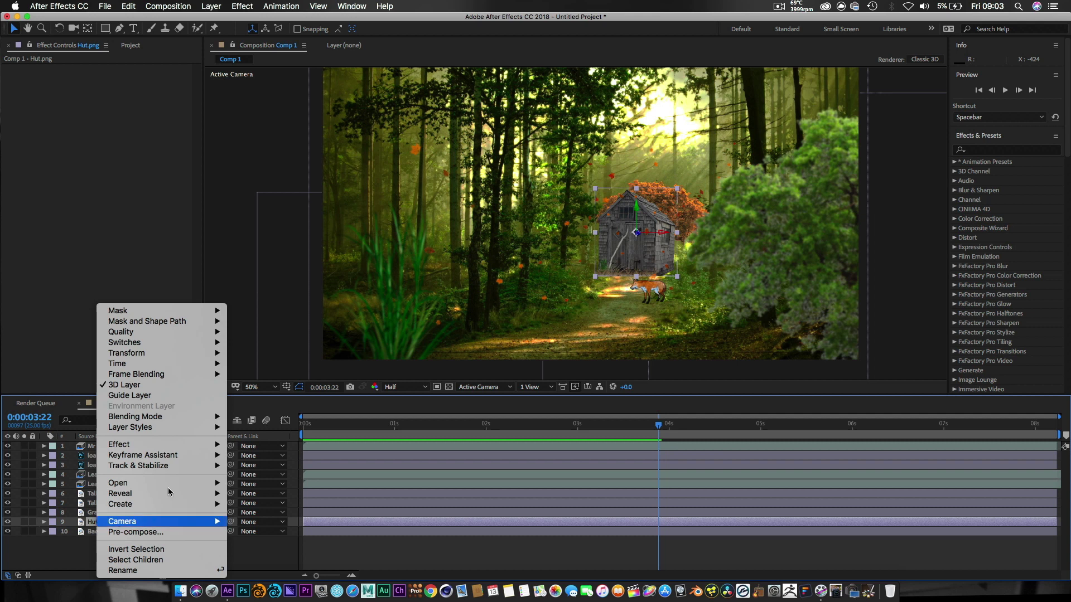
pyautogui.moveTo(194, 447)
pyautogui.scroll(-5, 345, 558)
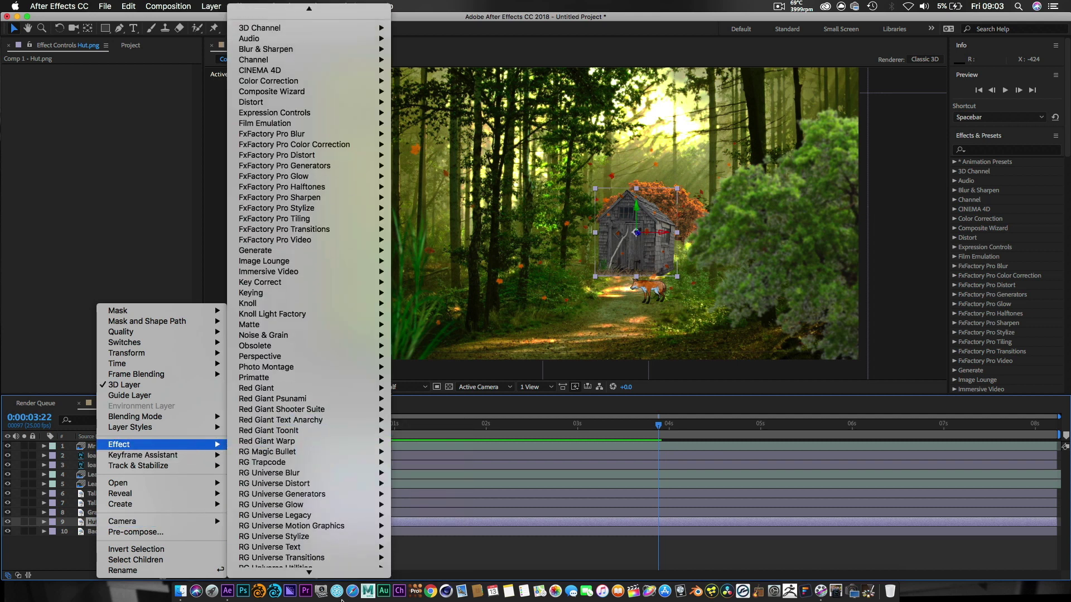
pyautogui.moveTo(368, 571)
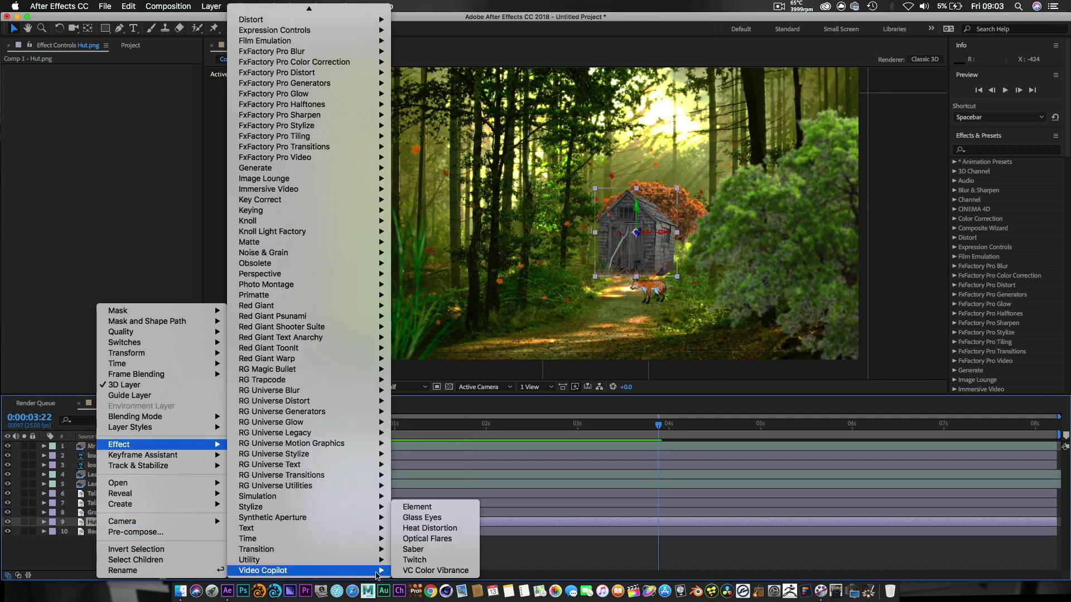
pyautogui.click(407, 571)
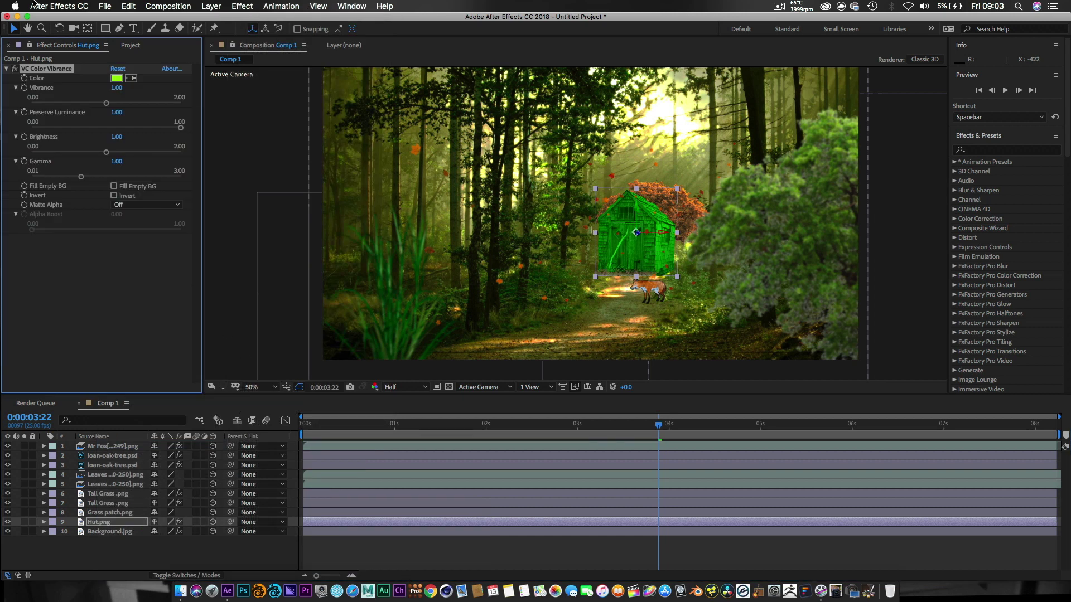
# Set the hut's VC Color Vibrance color to the muted brown A37E31 and deselect the layer.
pyautogui.click(117, 79)
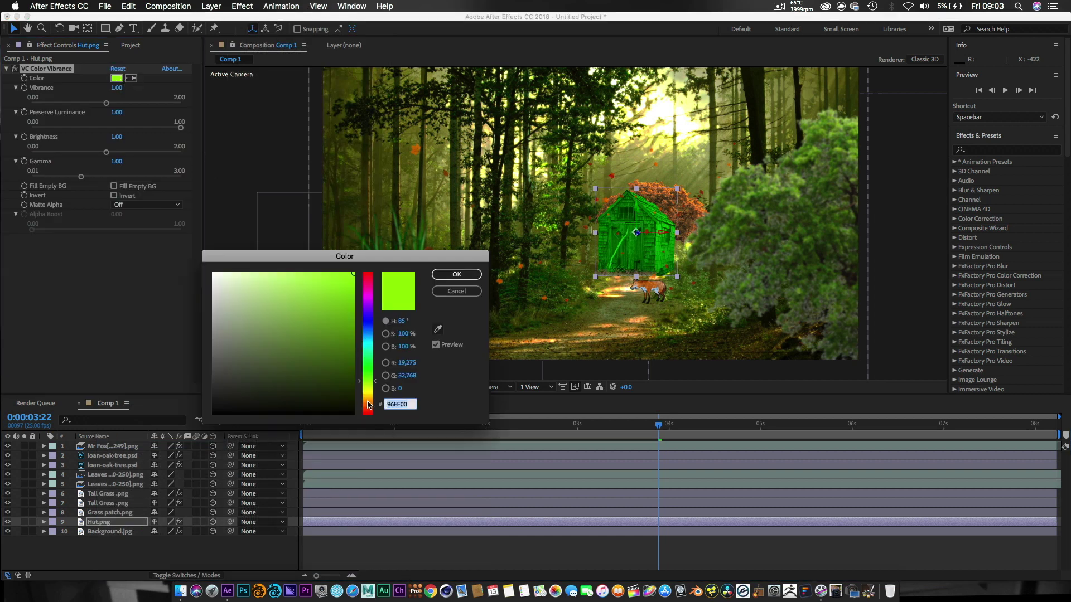
pyautogui.click(367, 402)
pyautogui.moveTo(357, 380); pyautogui.dragTo(346, 295)
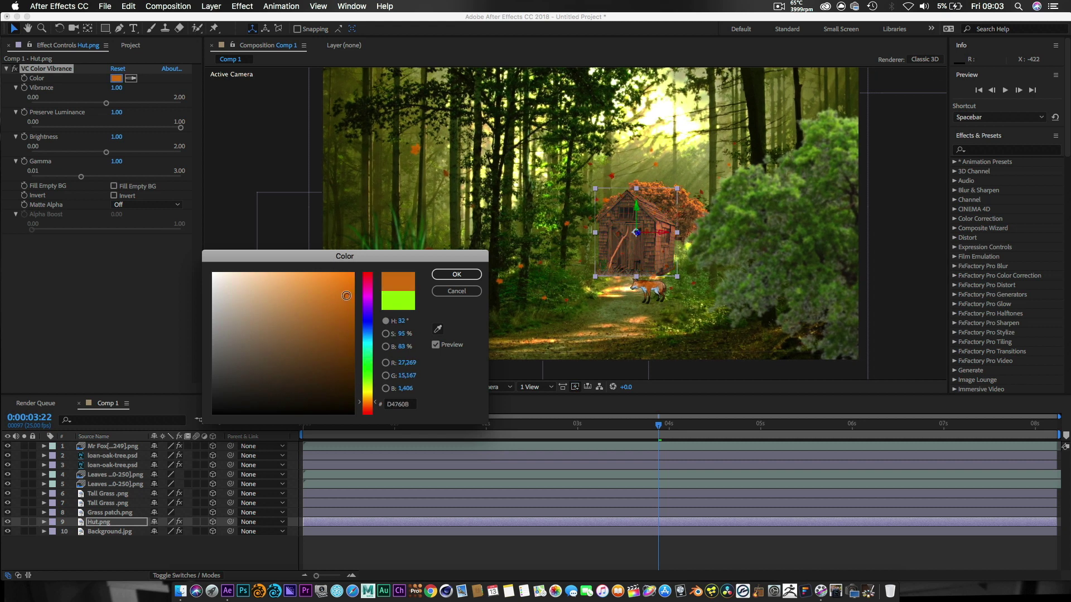
pyautogui.moveTo(368, 404); pyautogui.dragTo(368, 388)
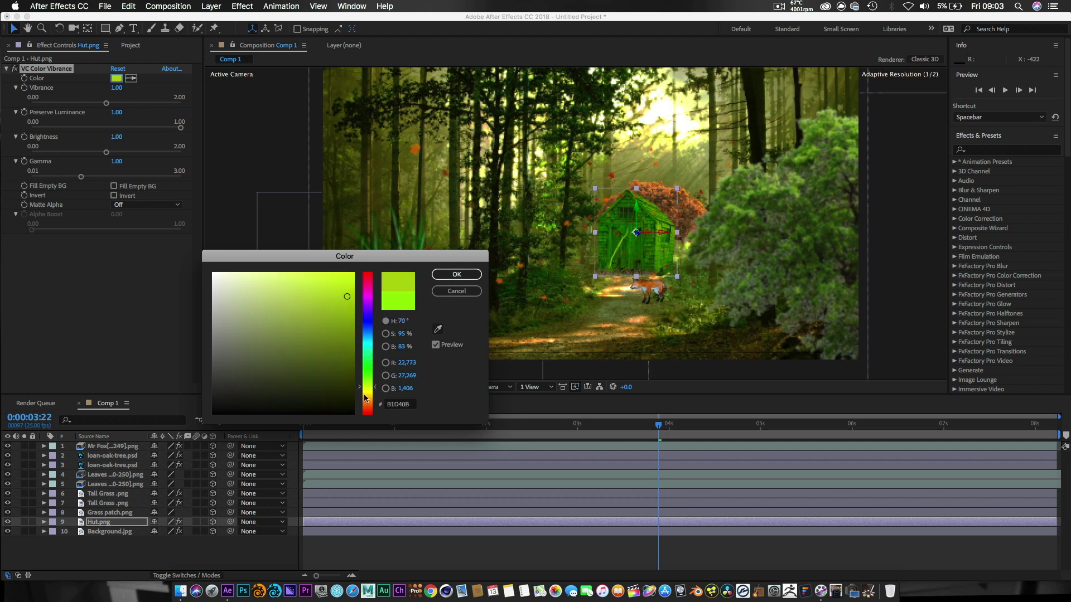
pyautogui.click(365, 401)
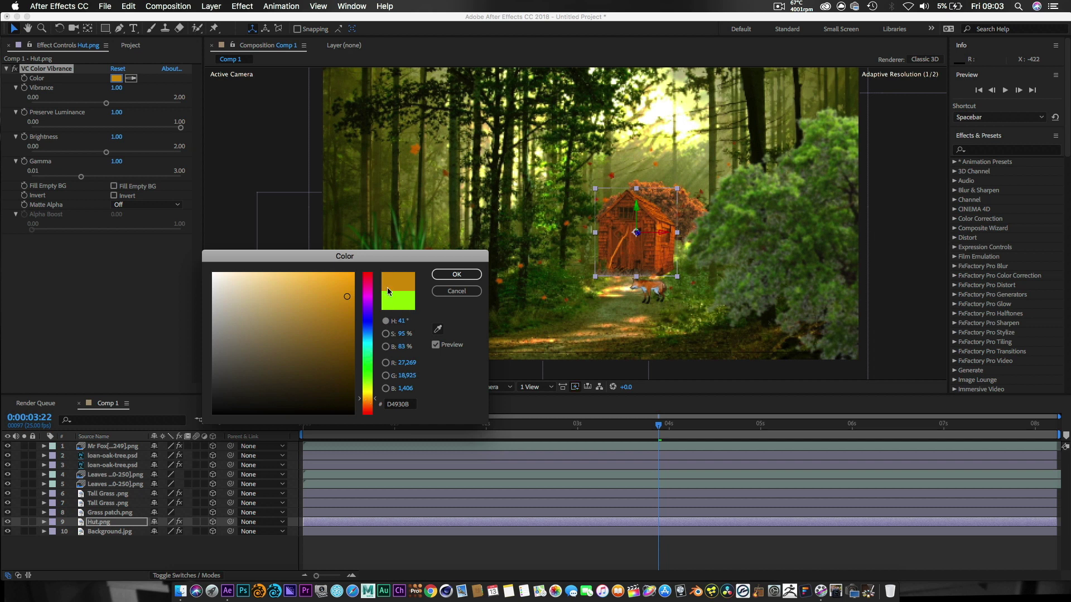
pyautogui.moveTo(329, 310)
pyautogui.mouseDown()
pyautogui.moveTo(297, 340)
pyautogui.moveTo(331, 304)
pyautogui.moveTo(311, 324)
pyautogui.mouseUp()
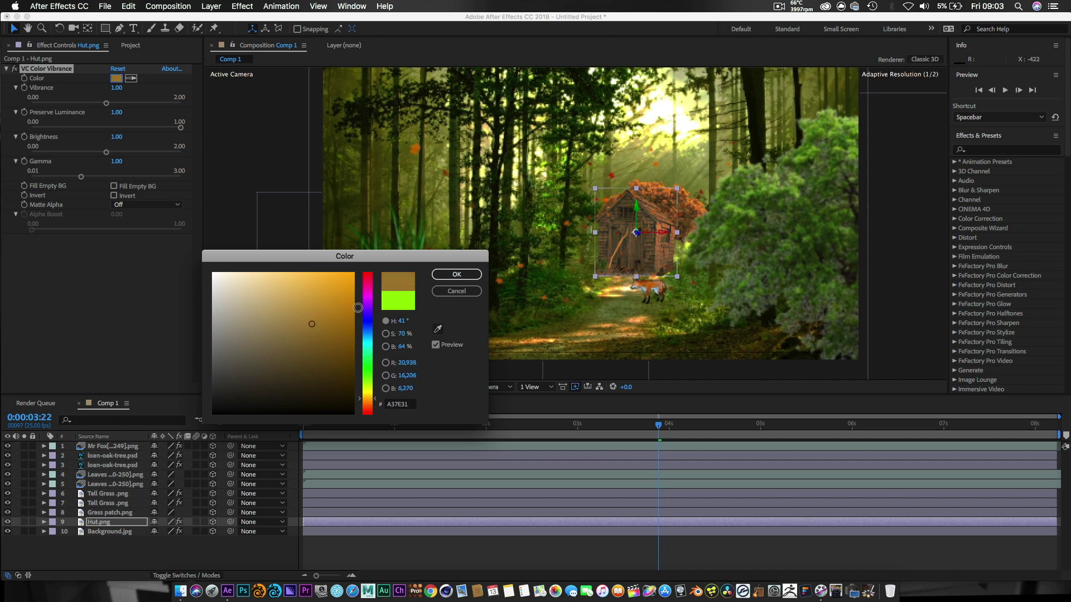
pyautogui.click(456, 274)
pyautogui.click(375, 168)
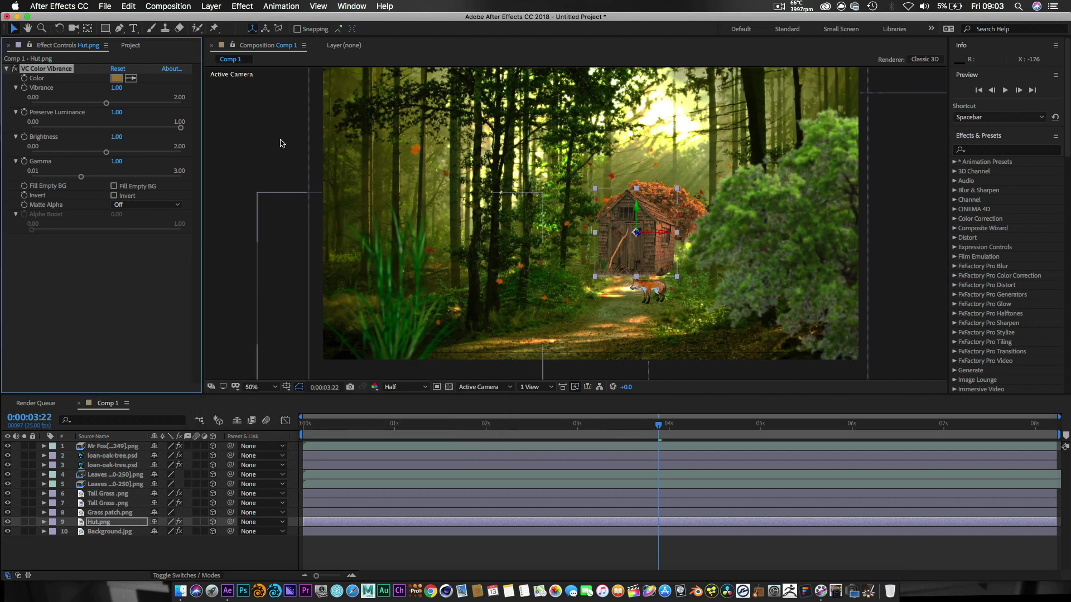
pyautogui.click(282, 143)
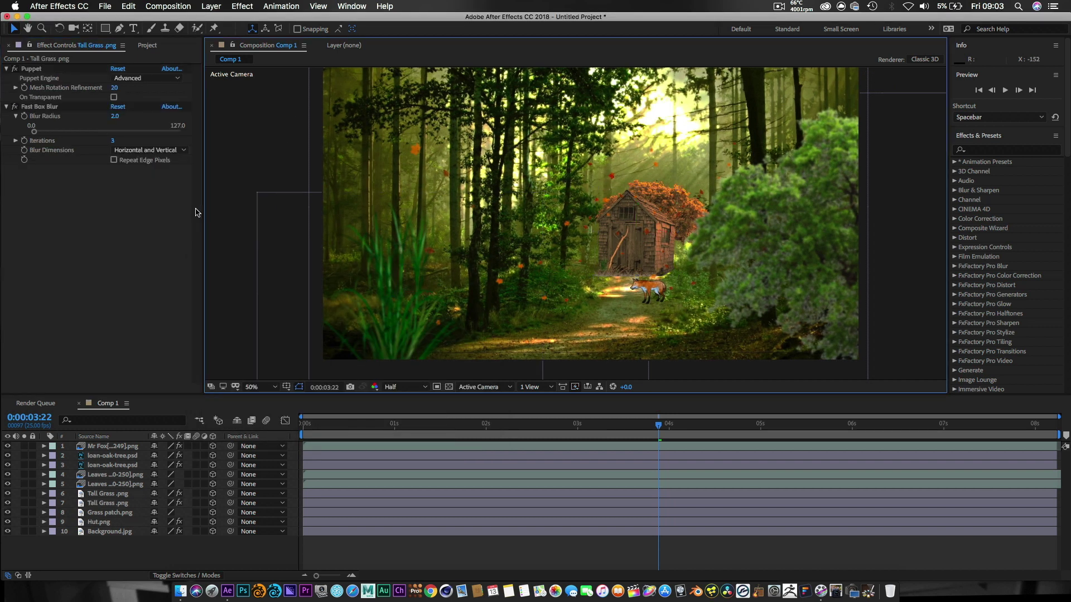